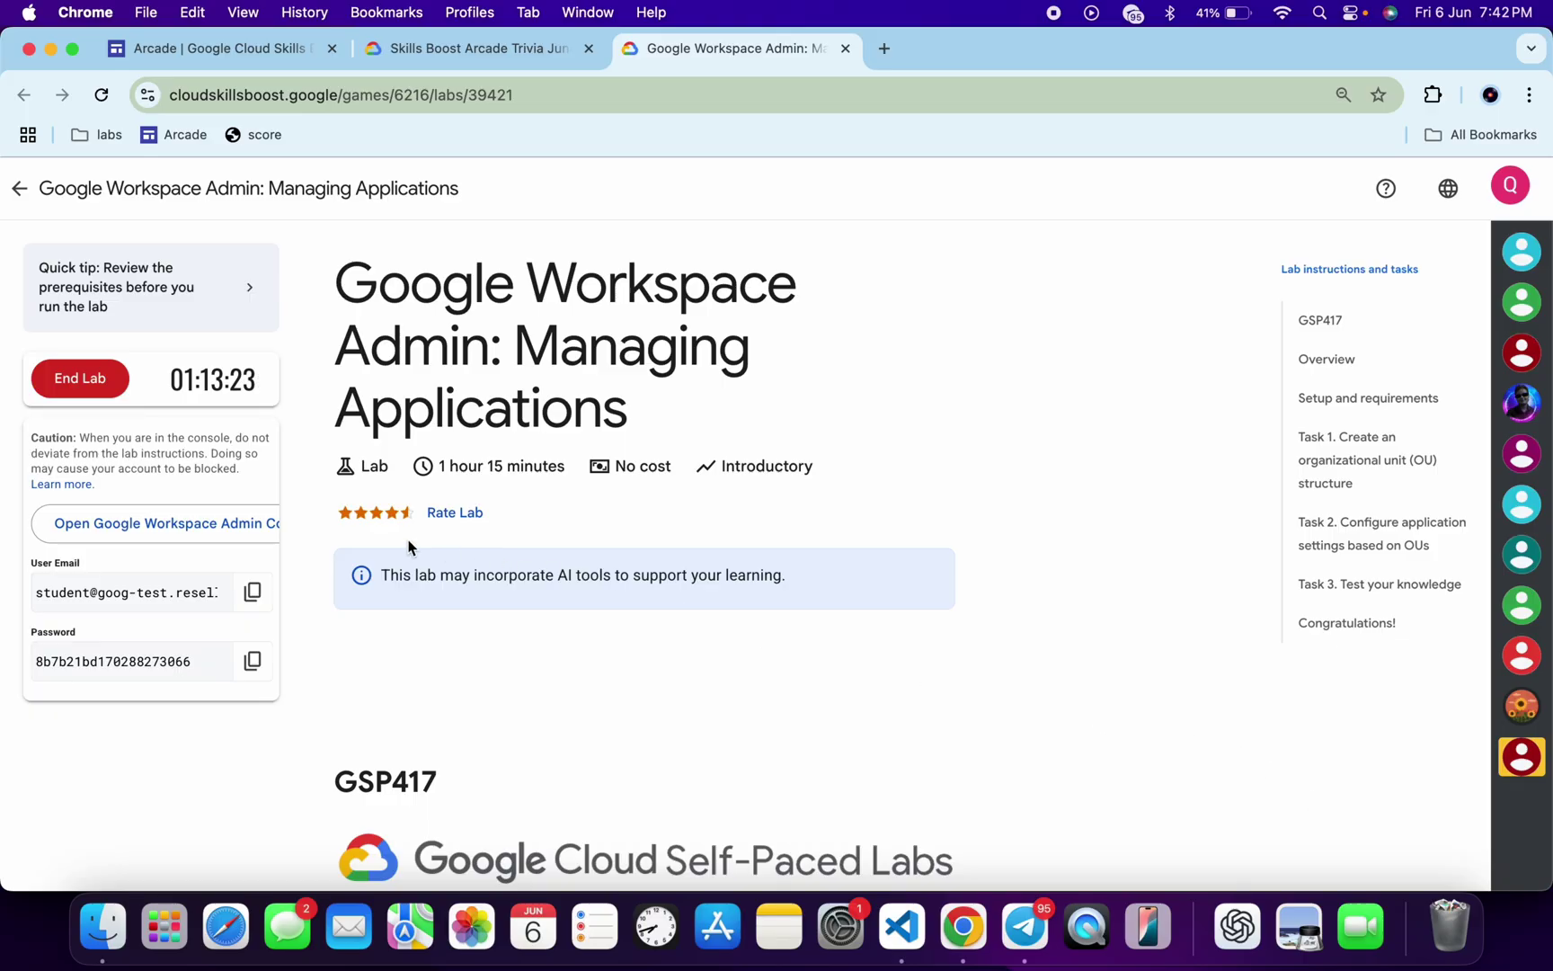
- Launch the lab's Google Workspace Admin console and switch to its incognito window
left_click(177, 536)
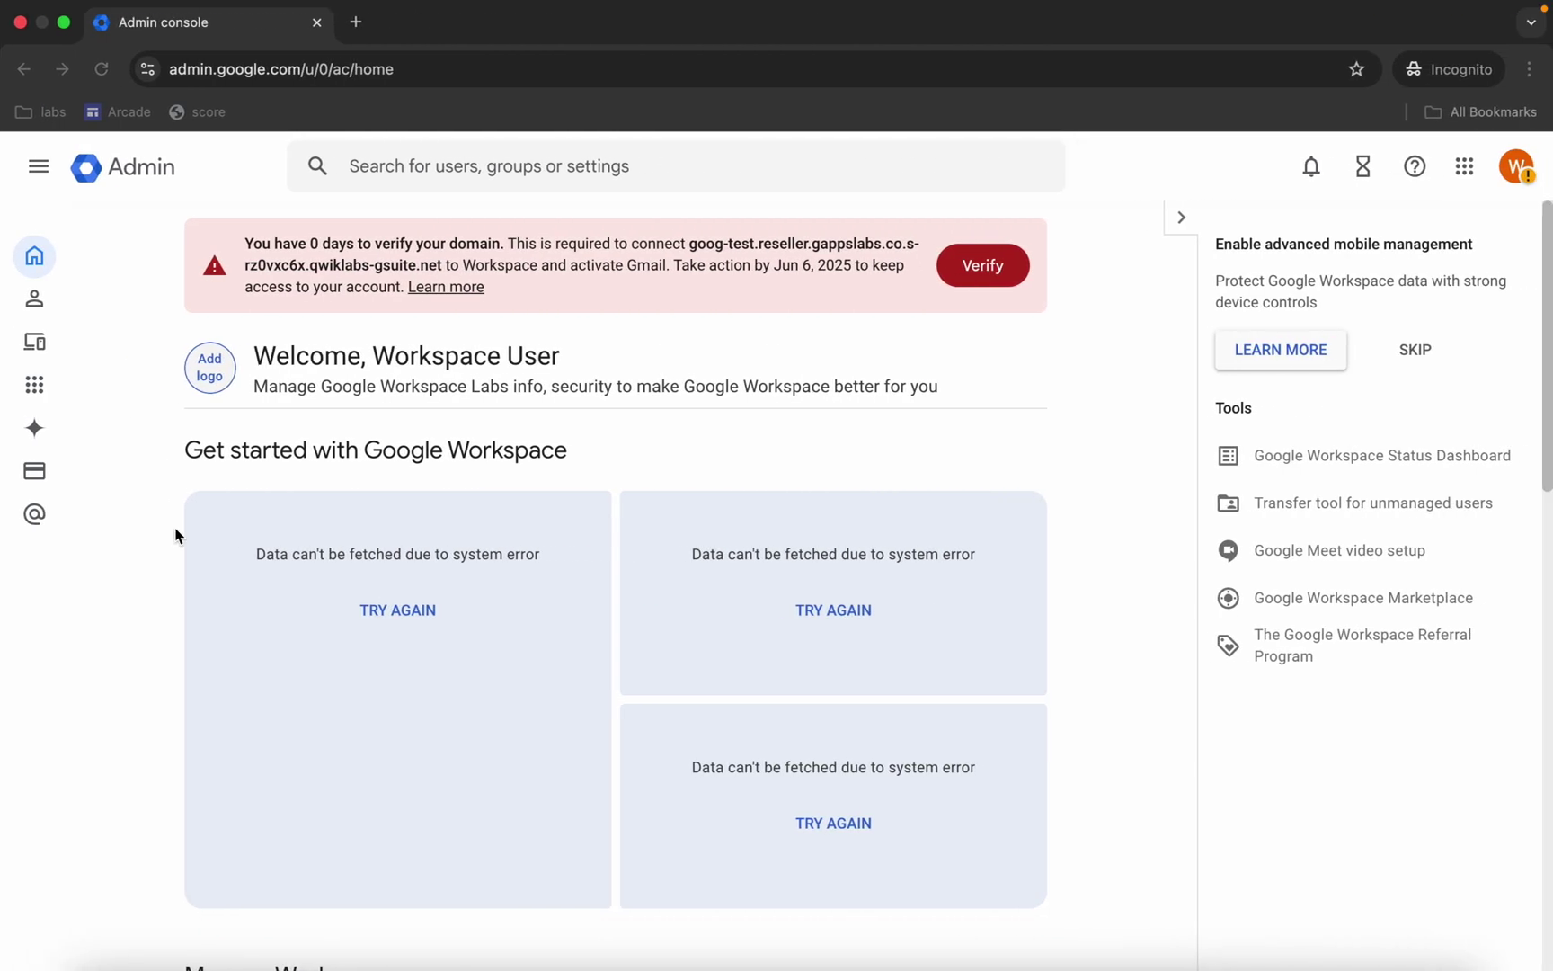
key("ctrl+Left")
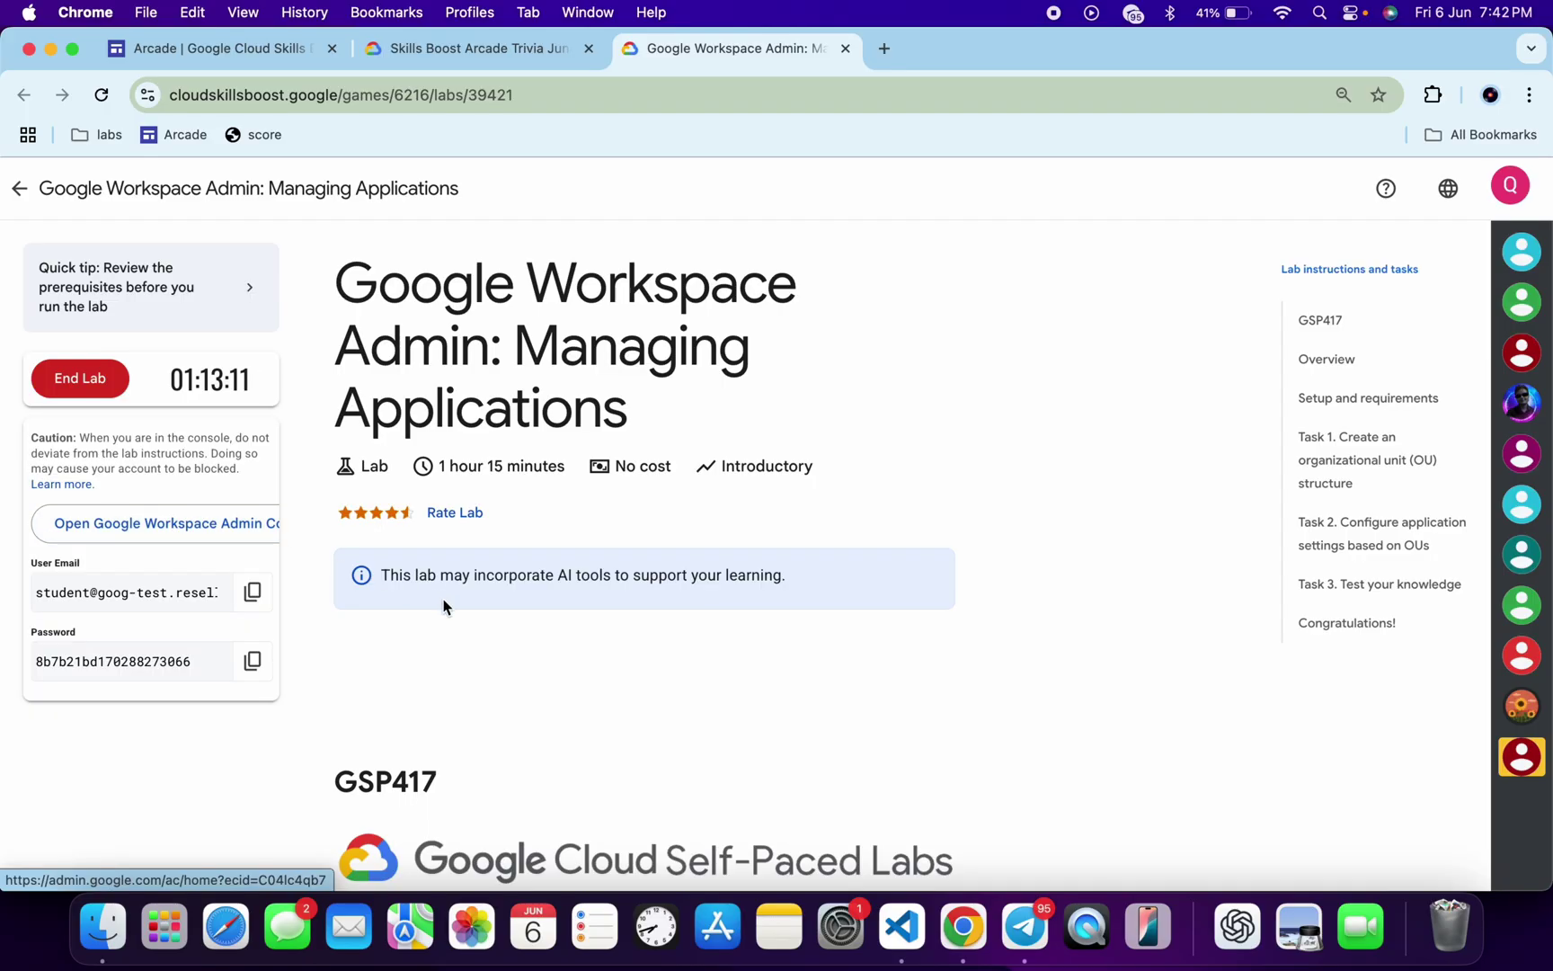
key("ctrl+Right")
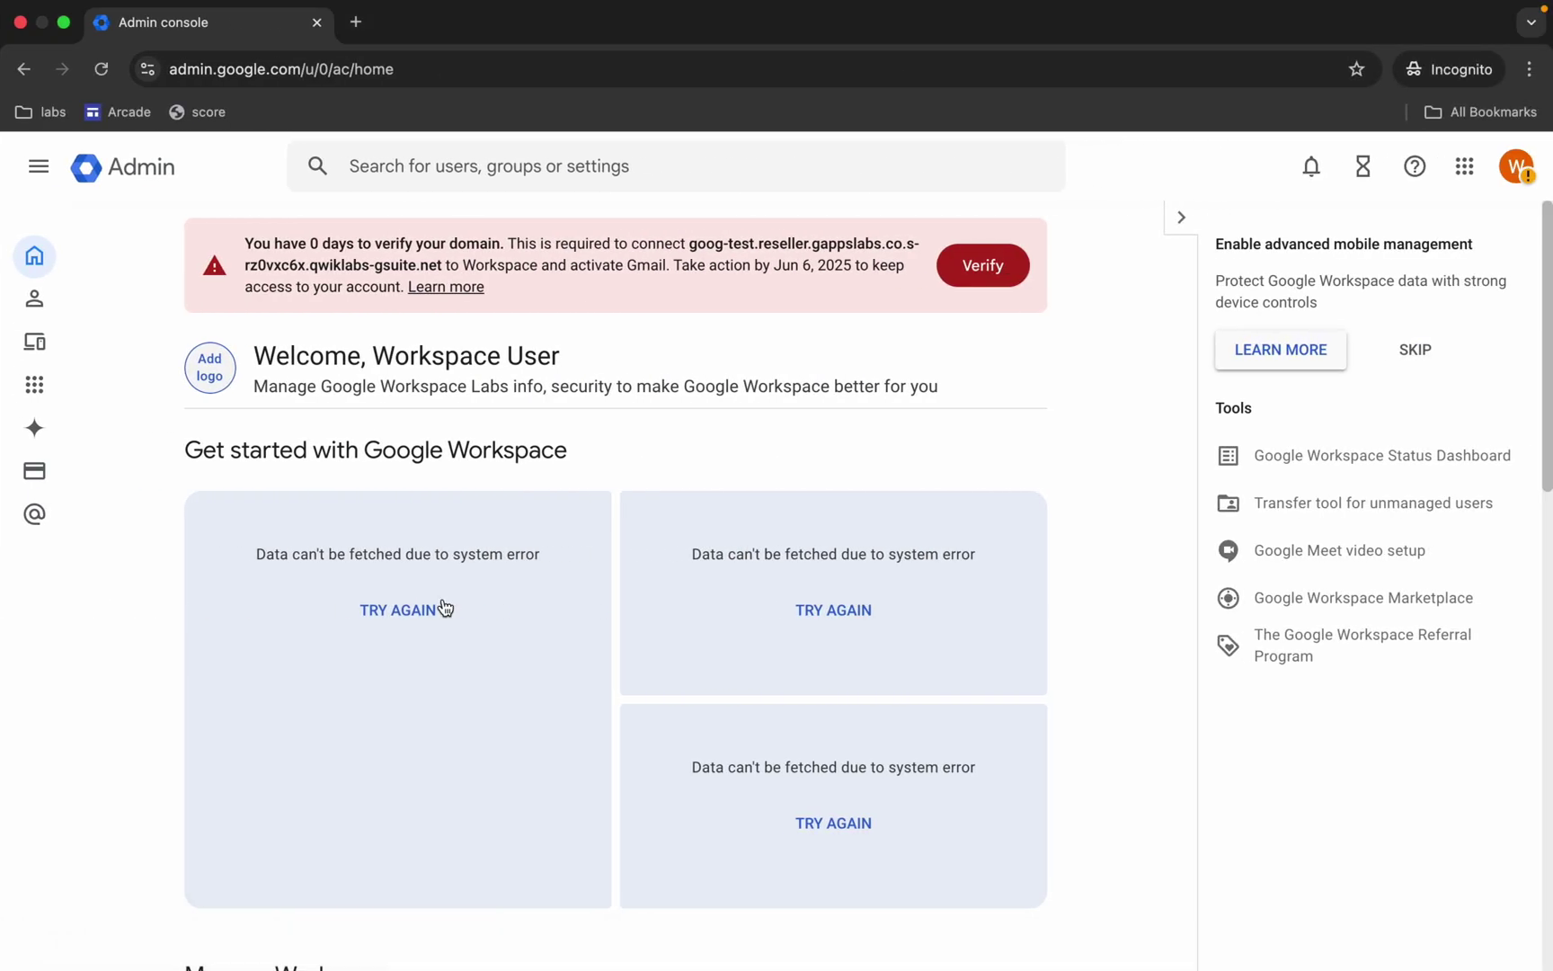
- Open Directory > Organizational units in the Admin console
left_click(37, 166)
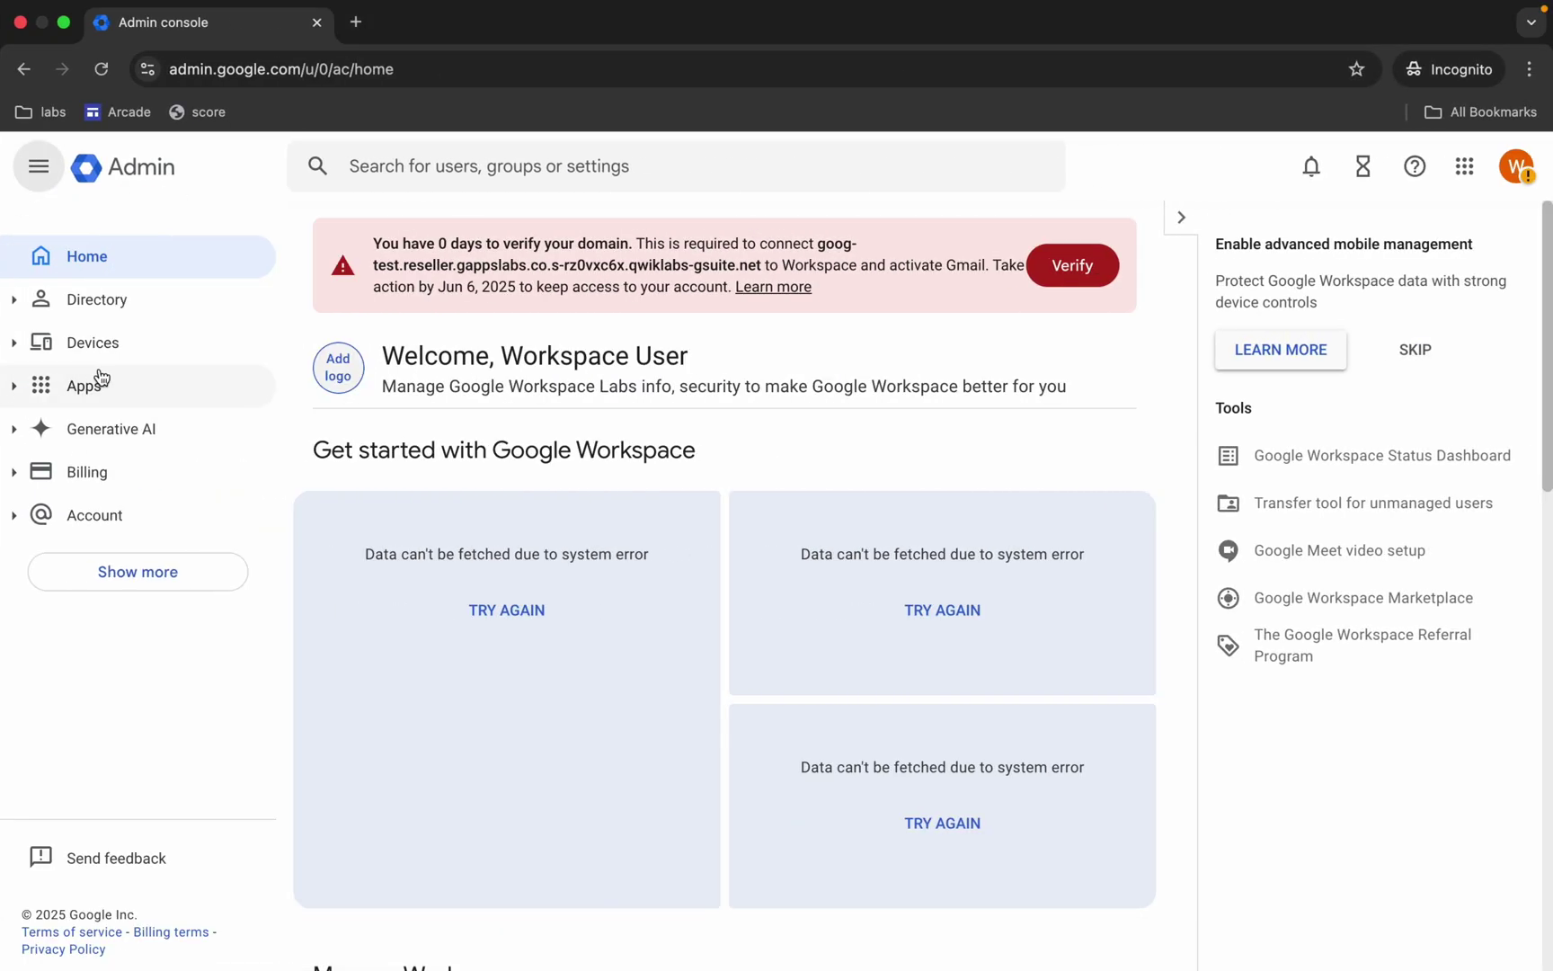
left_click(111, 310)
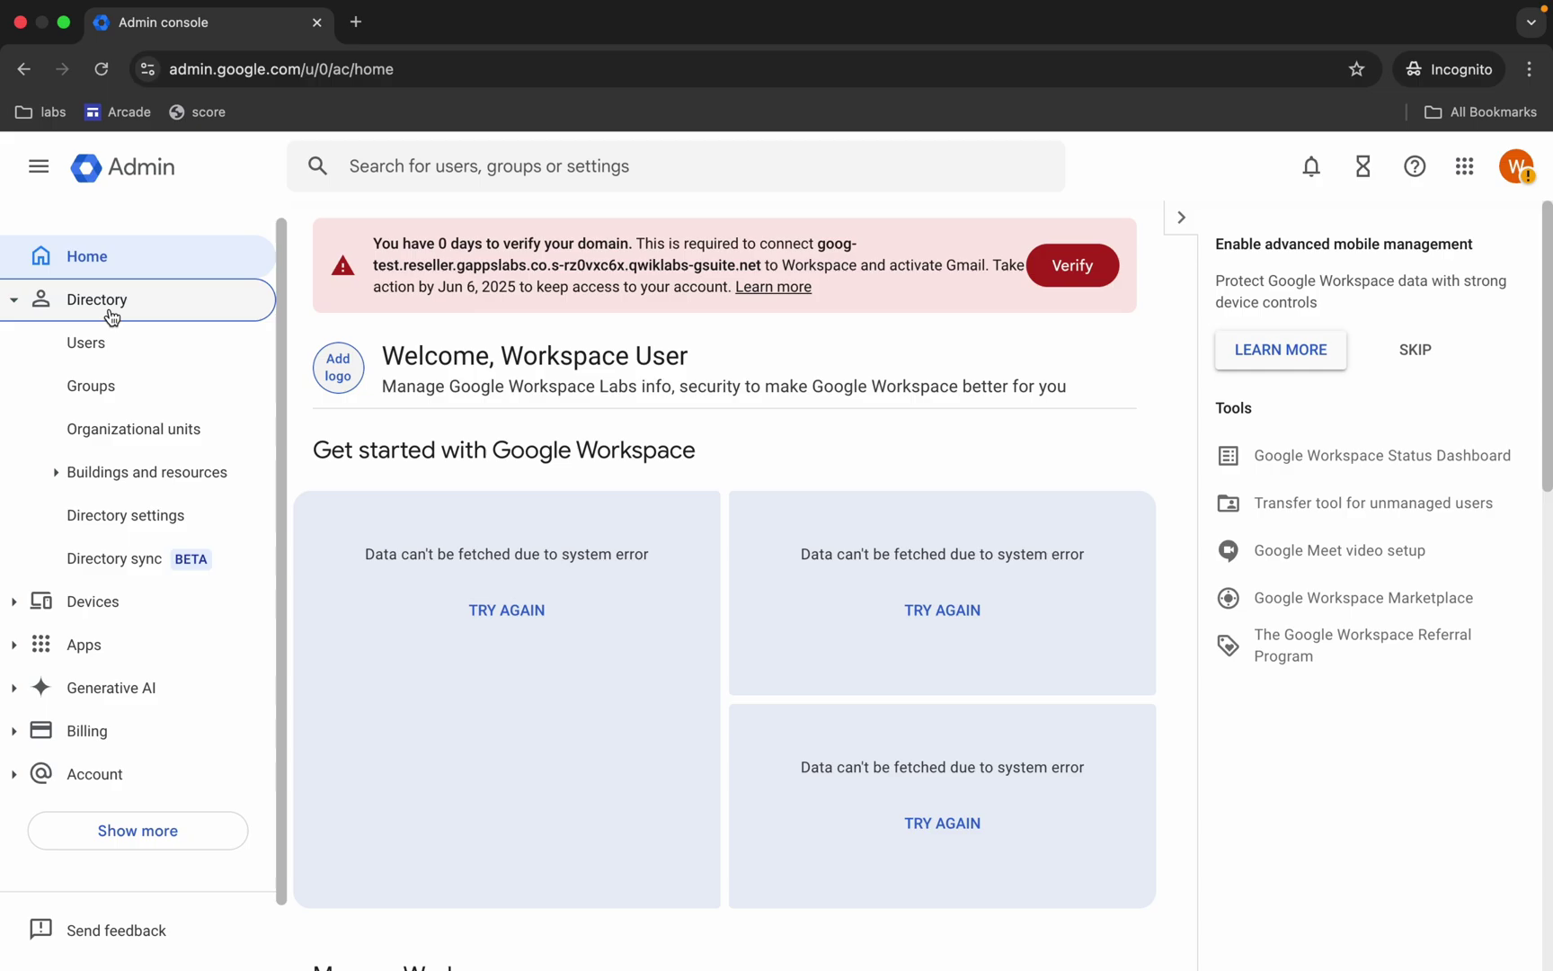
left_click(120, 440)
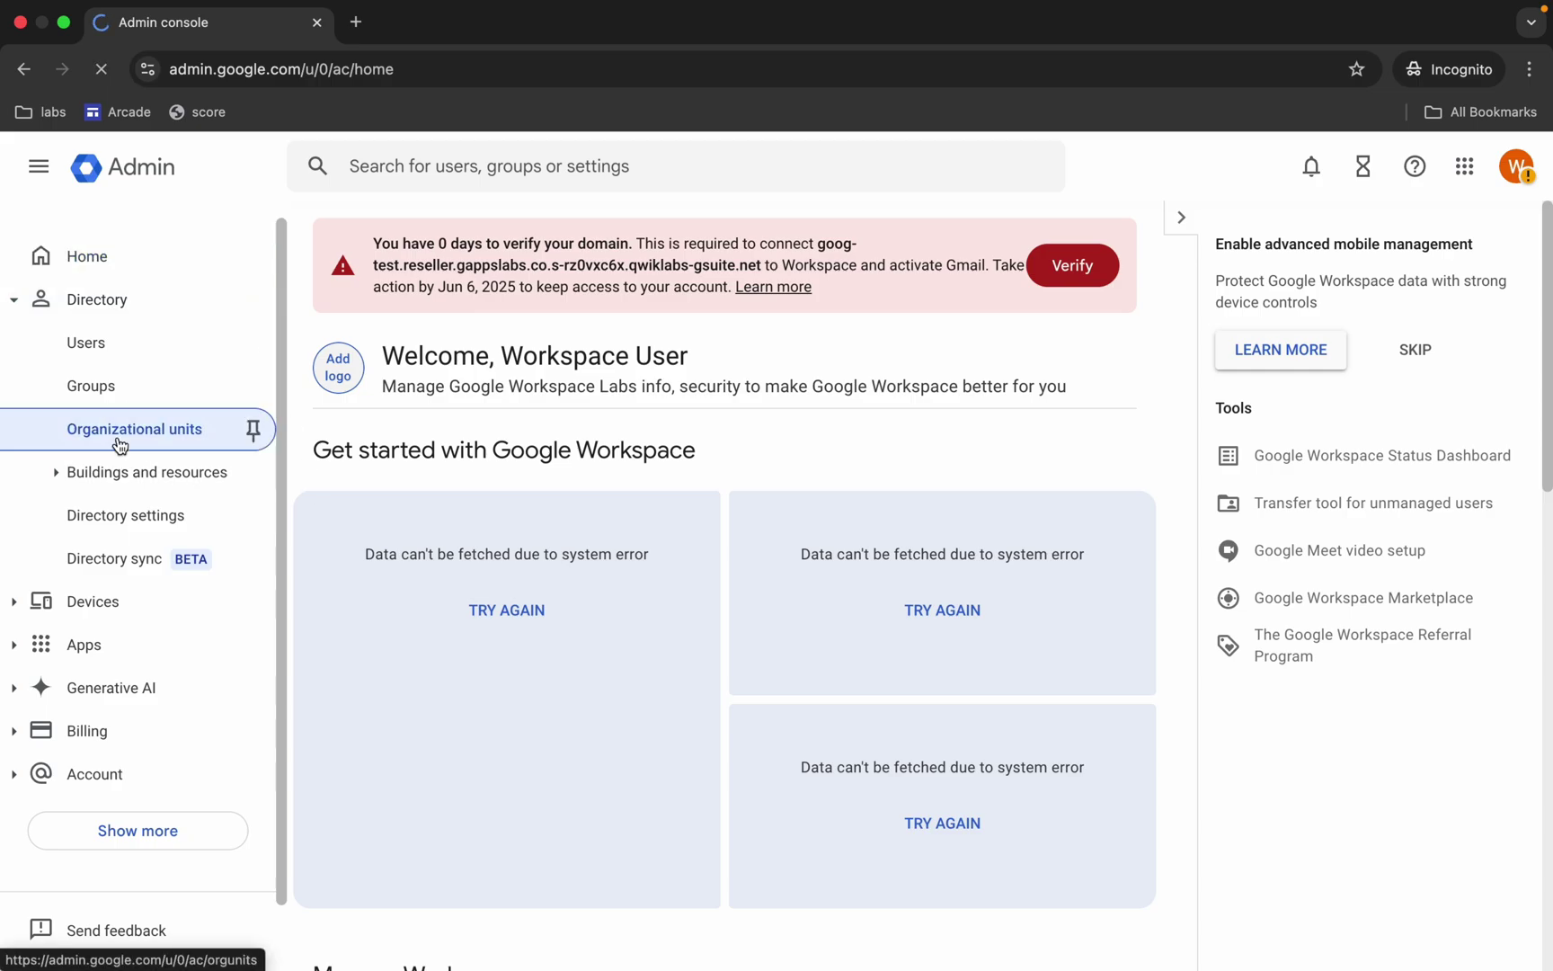
- Find Task 1 in the lab instructions and copy the unit name 'Marketing'
key("ctrl+Left")
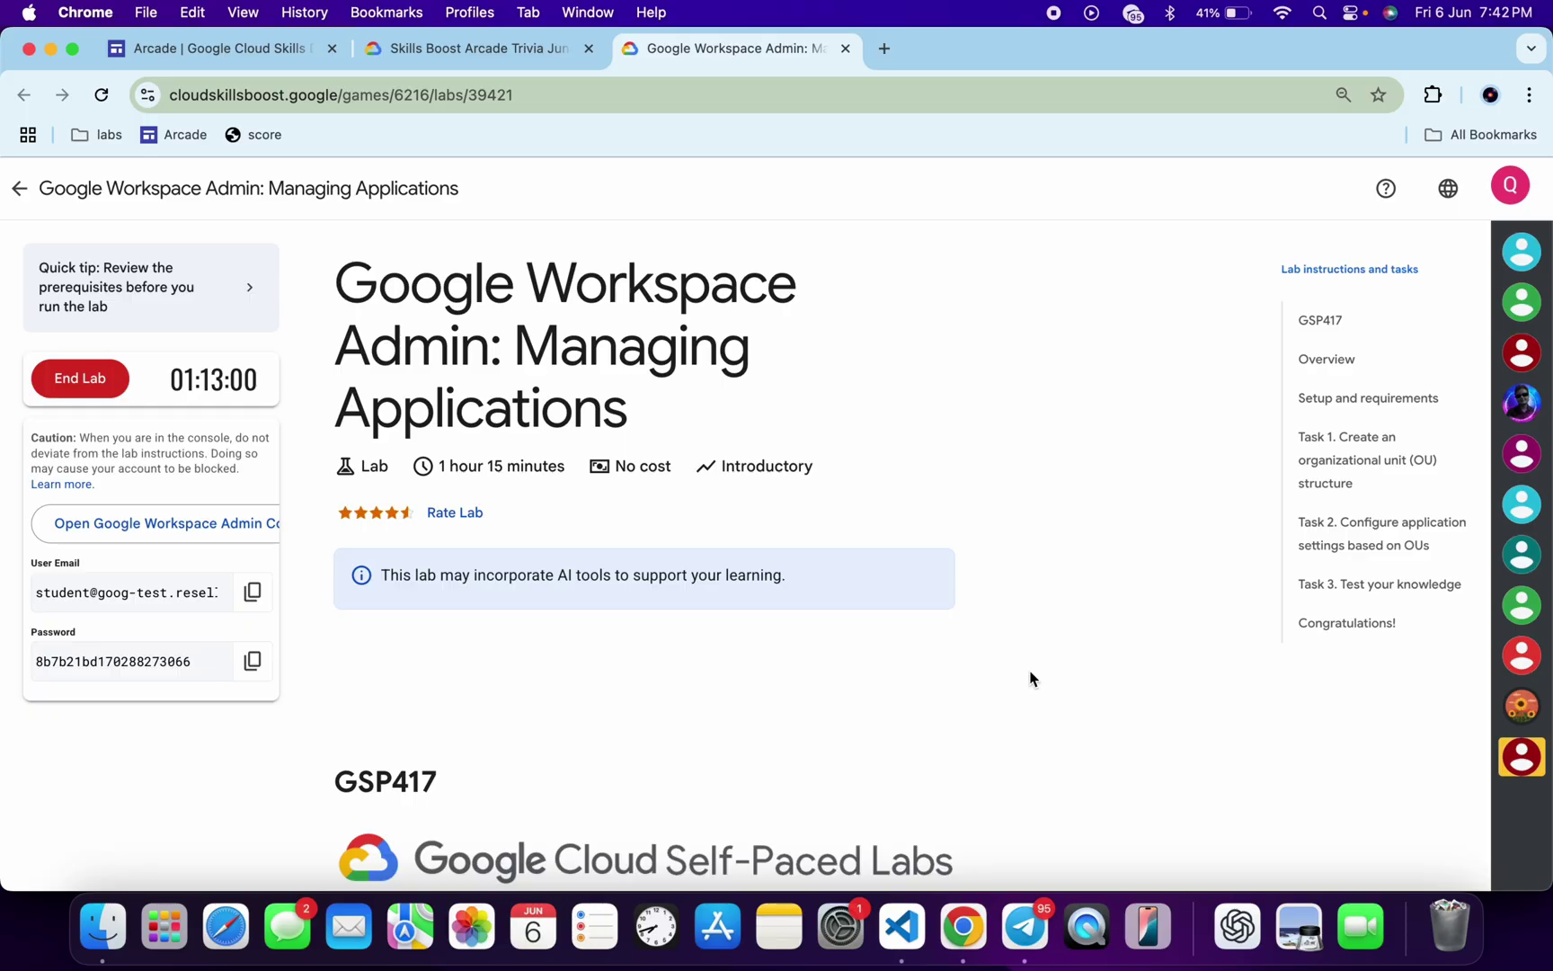
left_click(1319, 472)
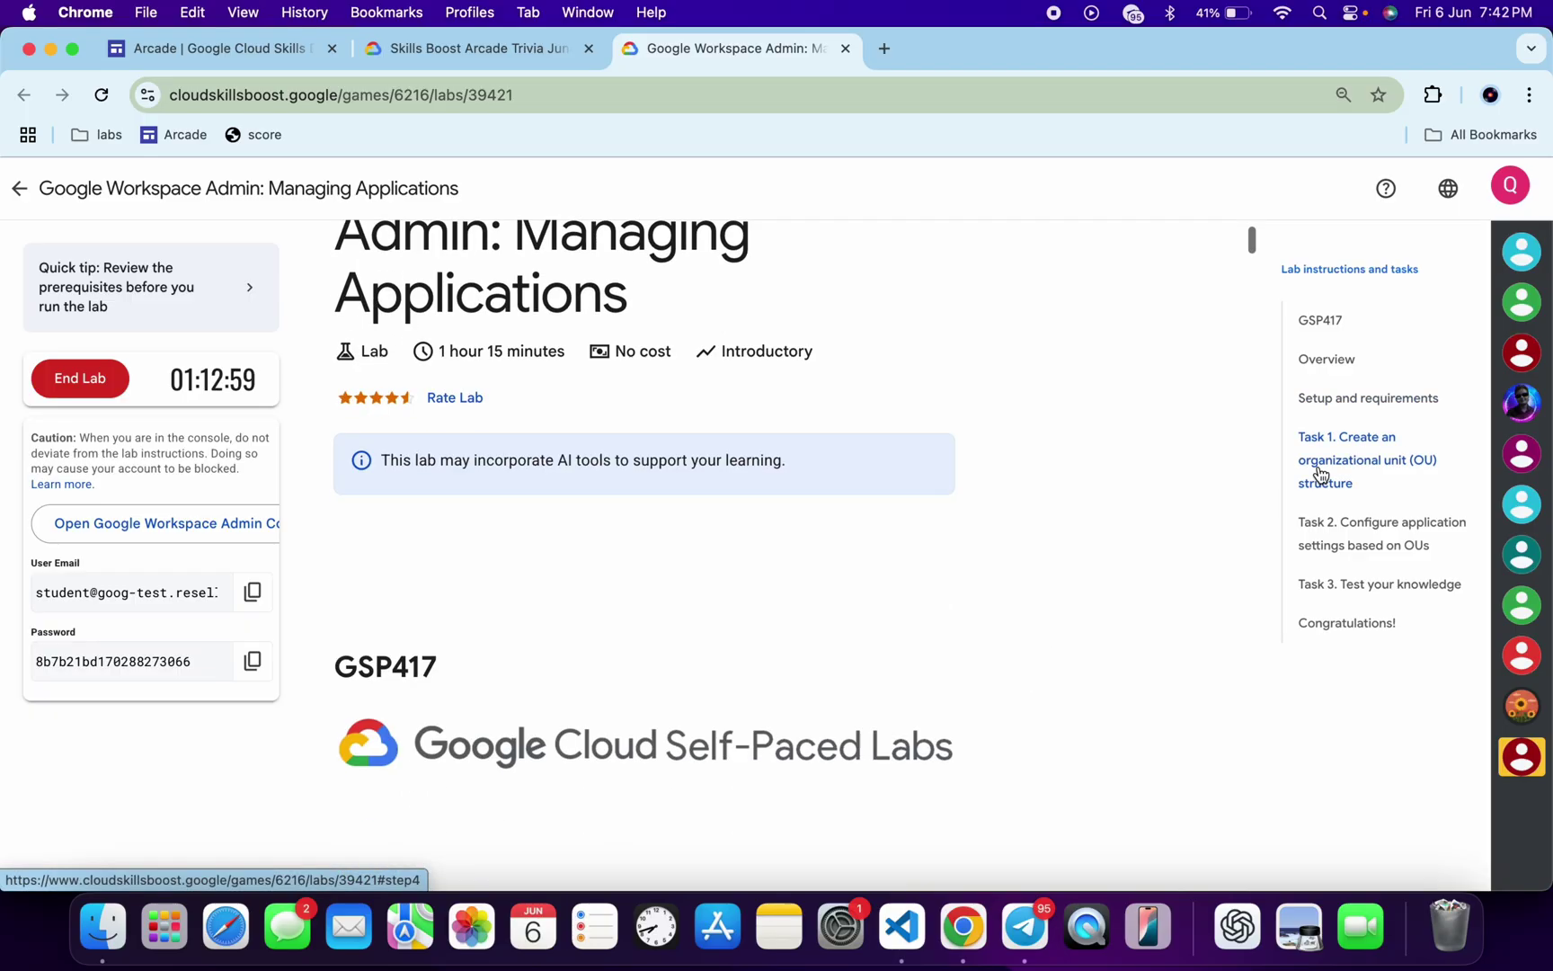
scroll(978, 543, "down", 3)
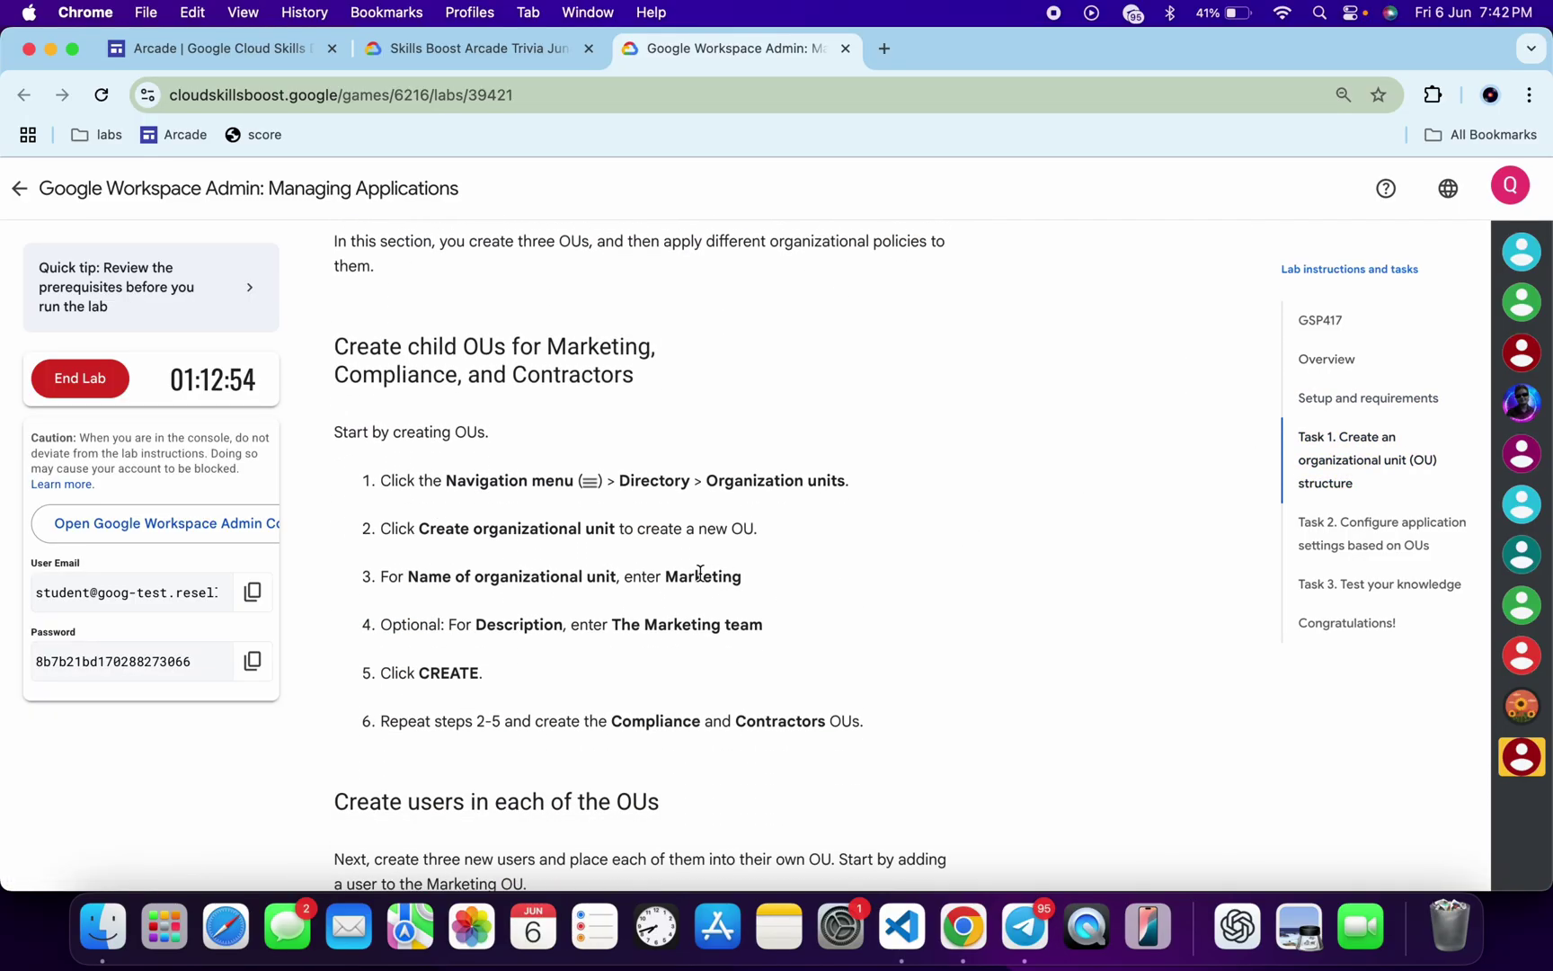
triple_click(700, 573)
left_click(763, 589)
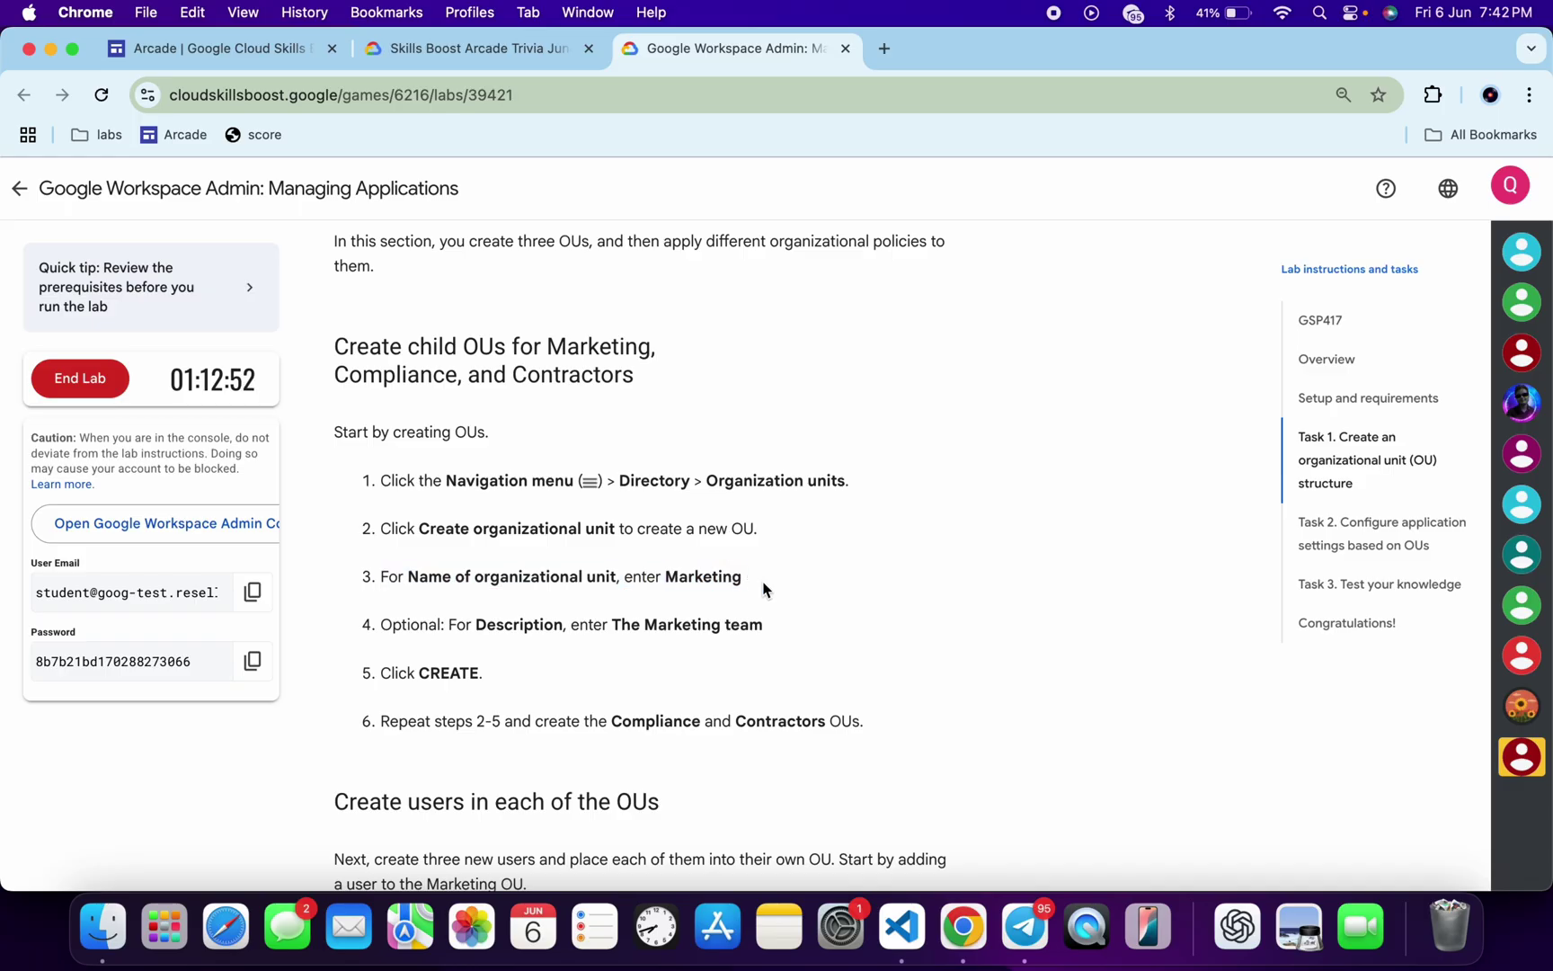
double_click(688, 575)
key("cmd+c")
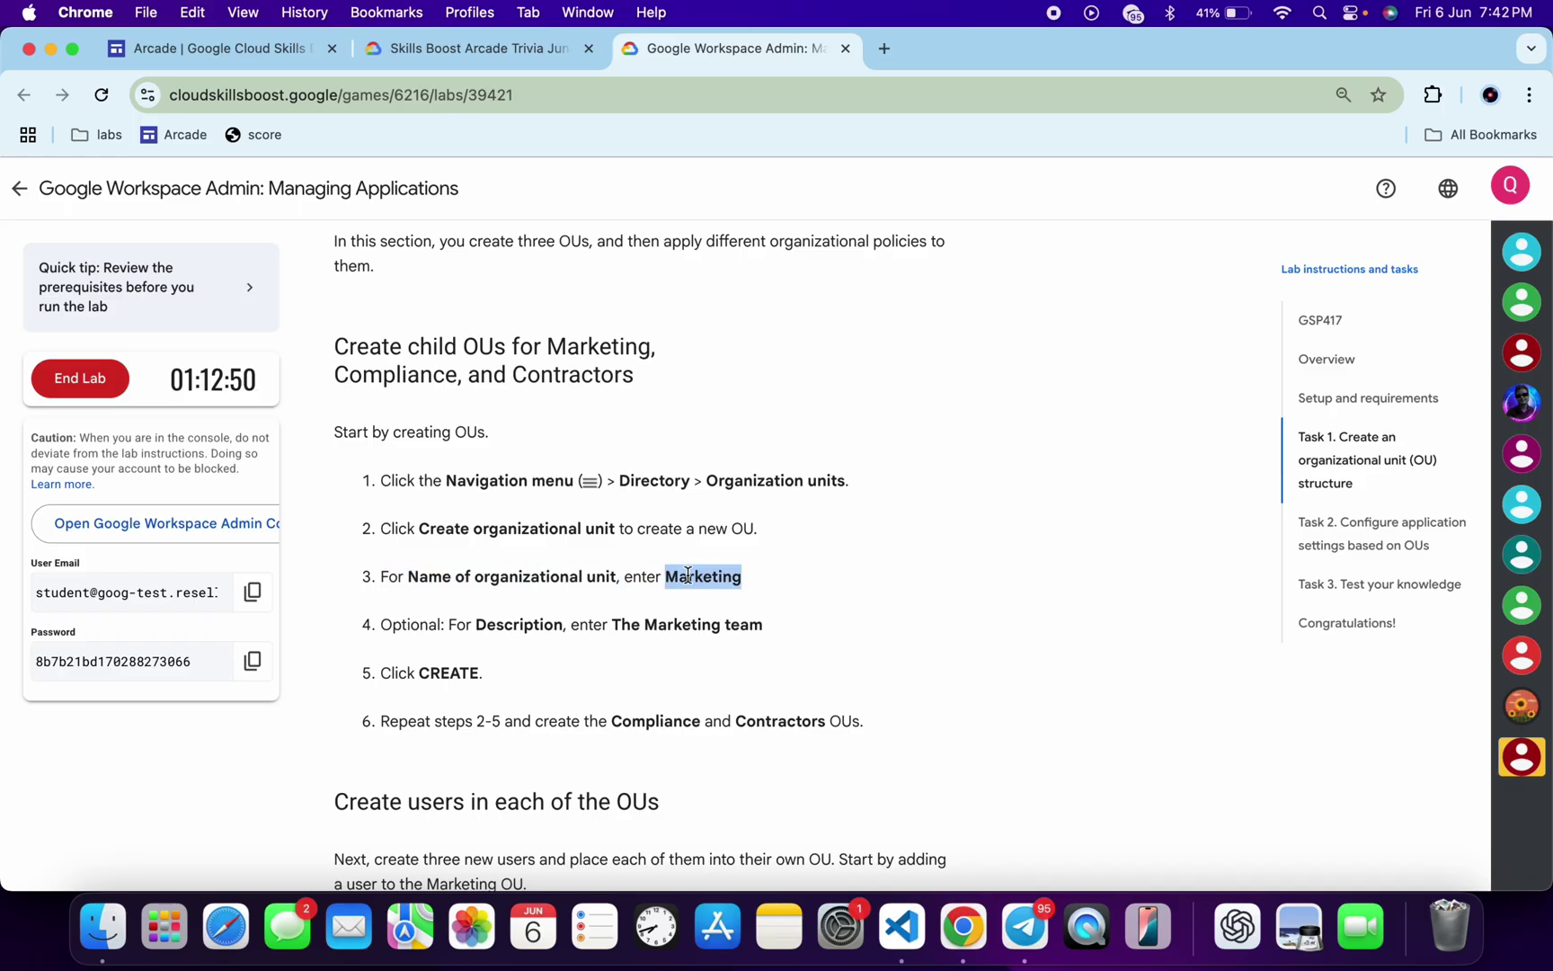
key("ctrl+Right")
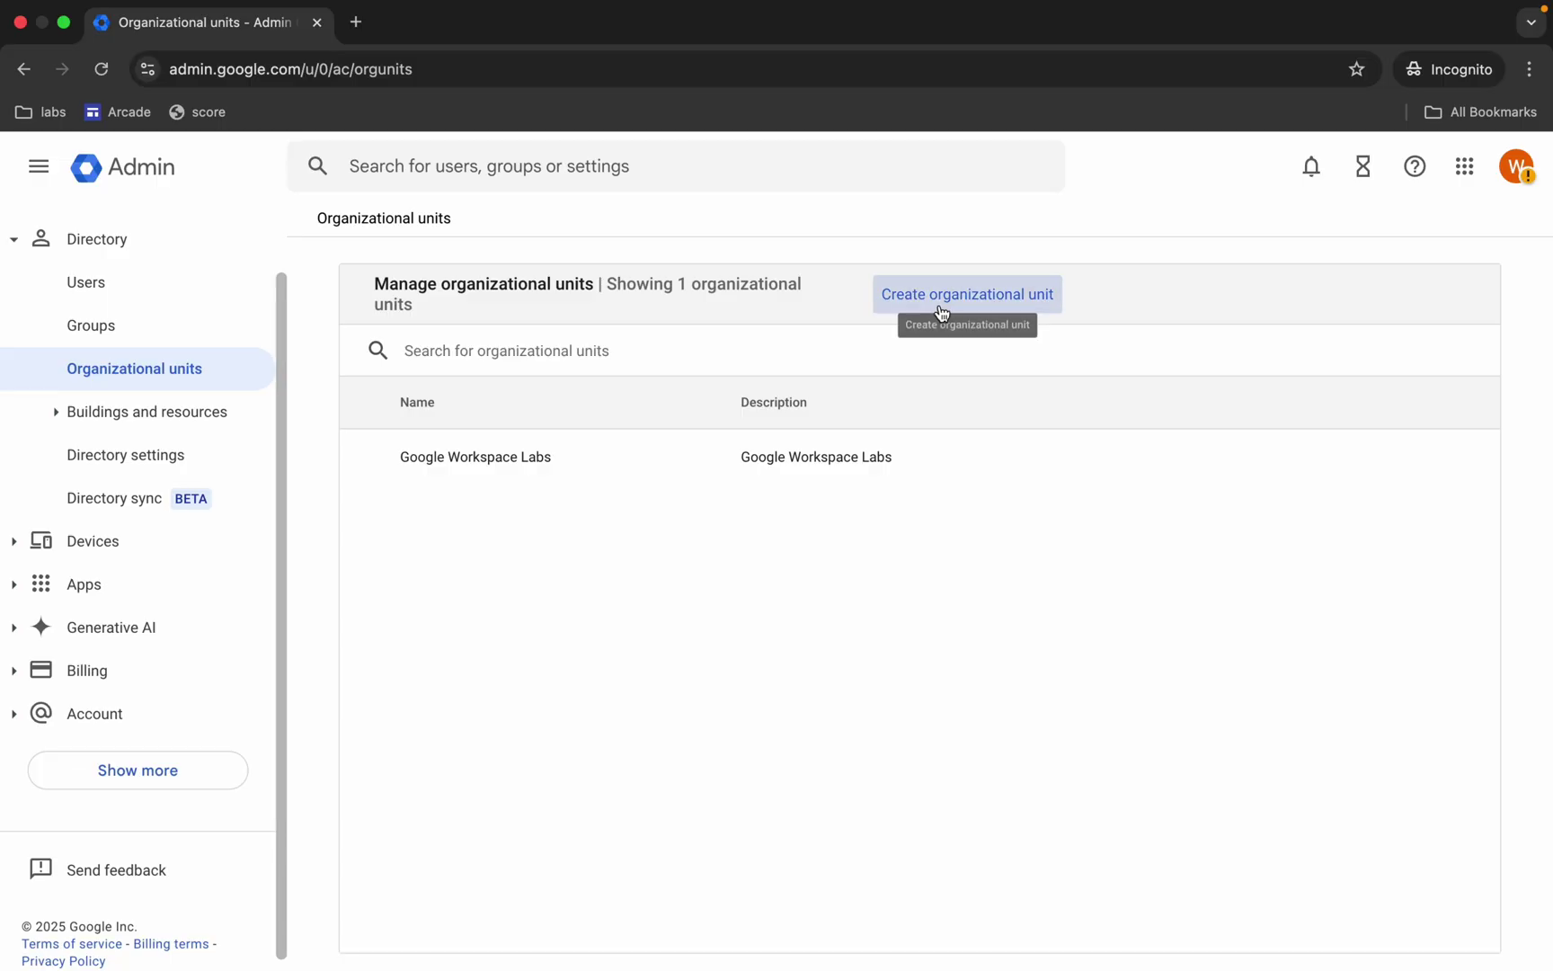
- Create the Marketing organizational unit under Google Workspace Labs
left_click(942, 311)
key("cmd+v")
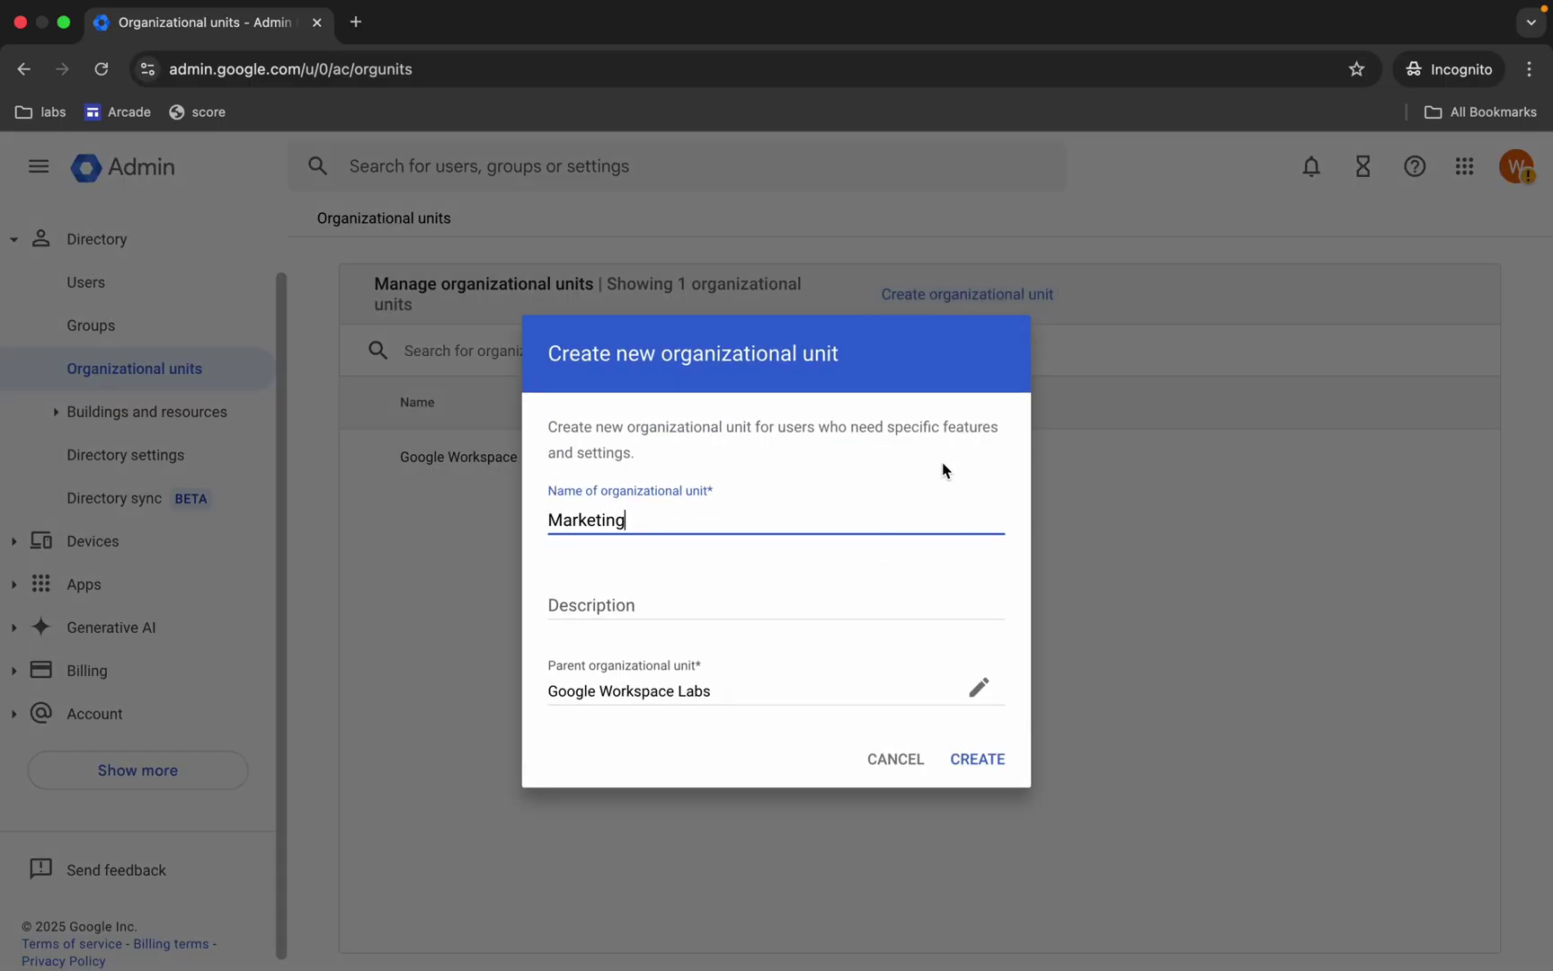
left_click(983, 763)
- Create the Compliance organizational unit using the name copied from the instructions
key("ctrl+Left")
scroll(739, 652, "down", 1)
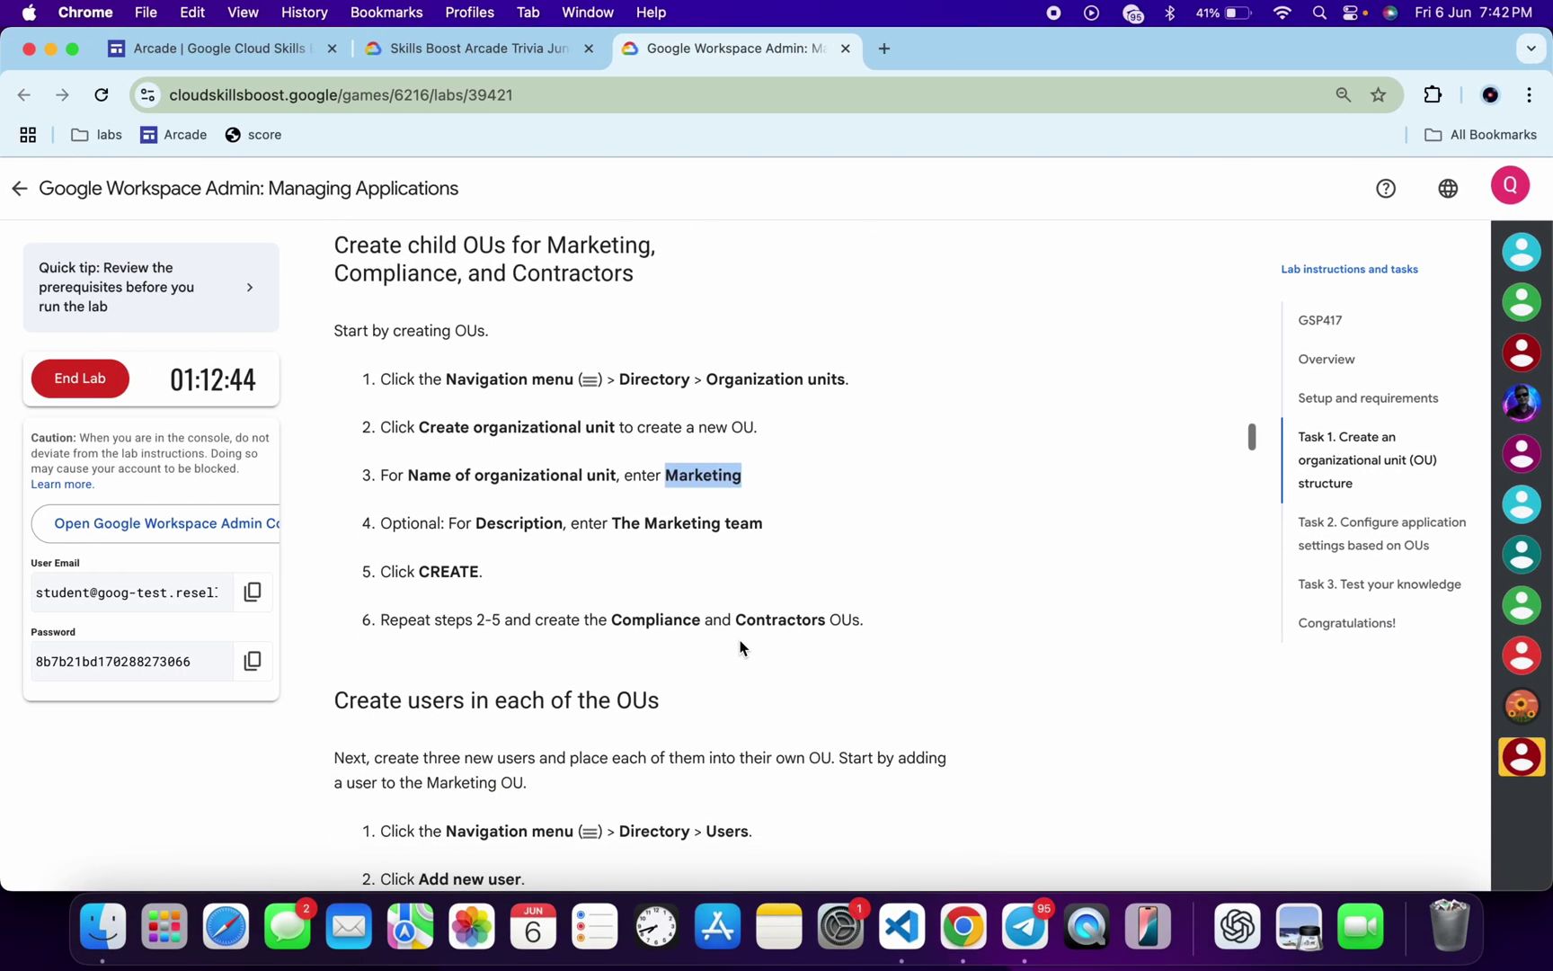
double_click(659, 618)
key("cmd+c")
key("ctrl+Right")
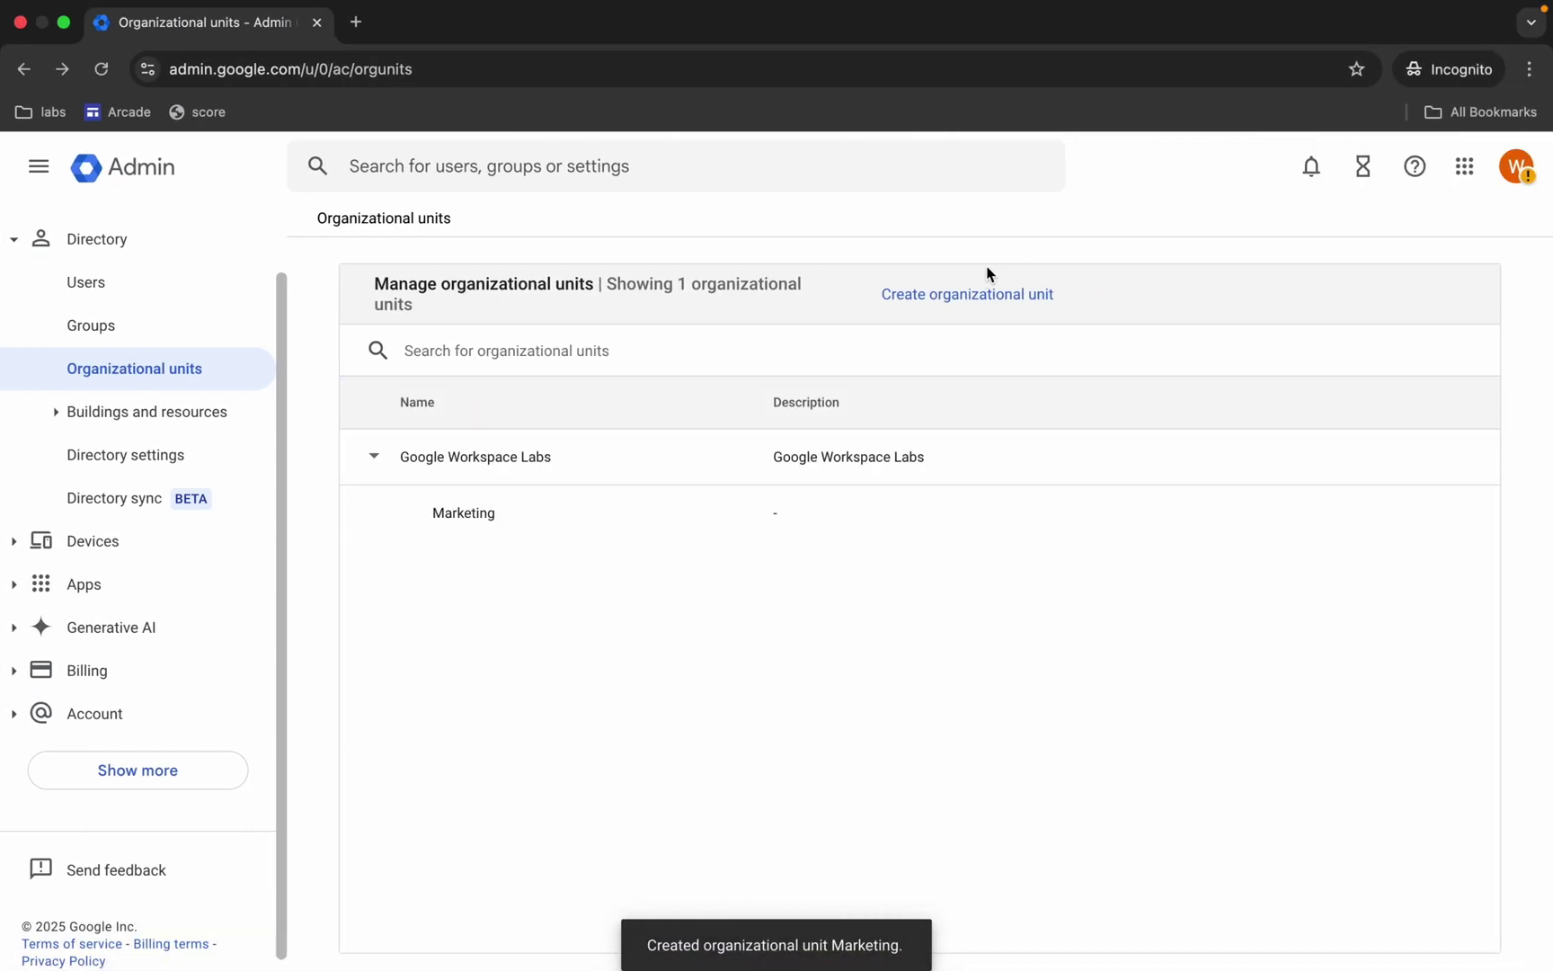
left_click(967, 294)
key("cmd+v")
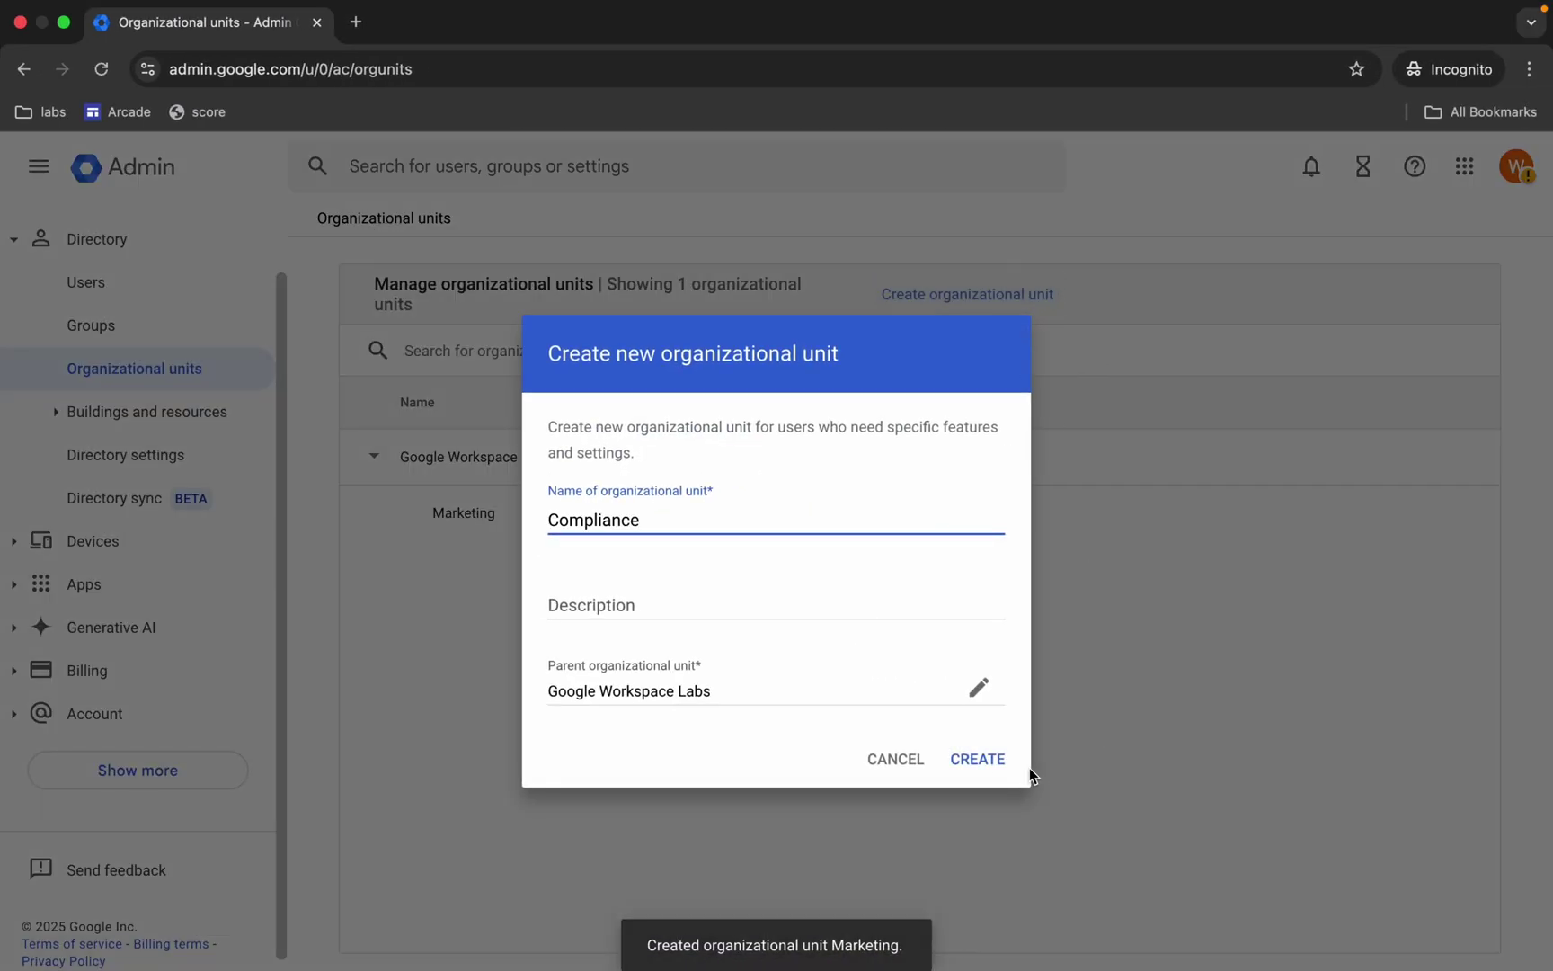
left_click(984, 766)
- Create the Contractors organizational unit using the name copied from the instructions
key("ctrl+Left")
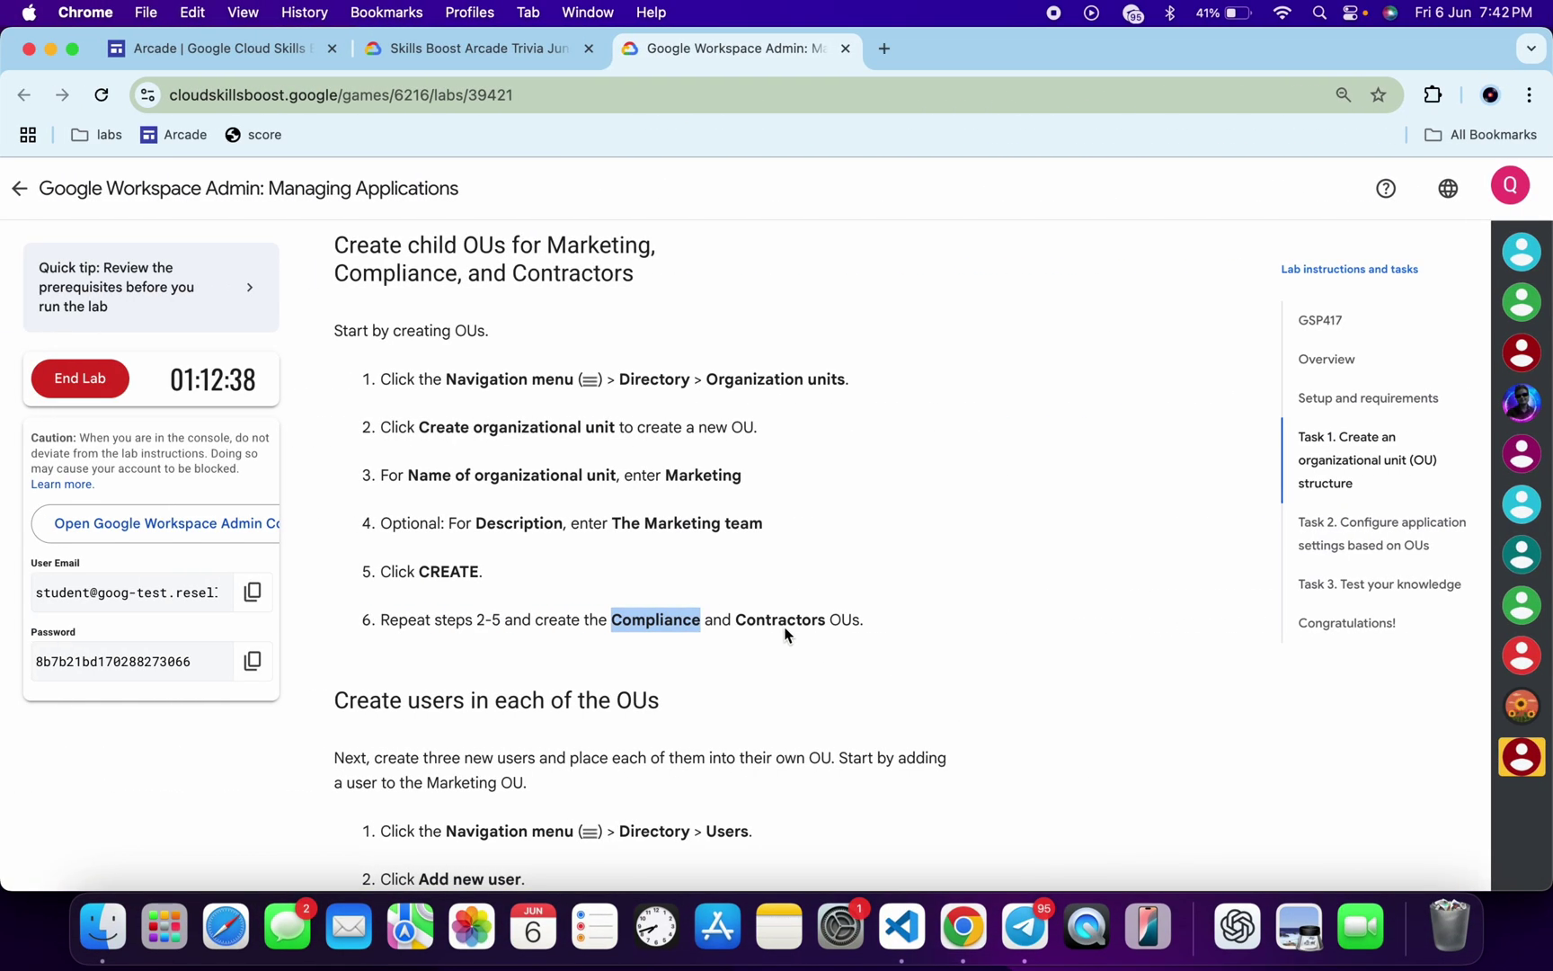
double_click(770, 620)
key("super+c")
key("ctrl+Right")
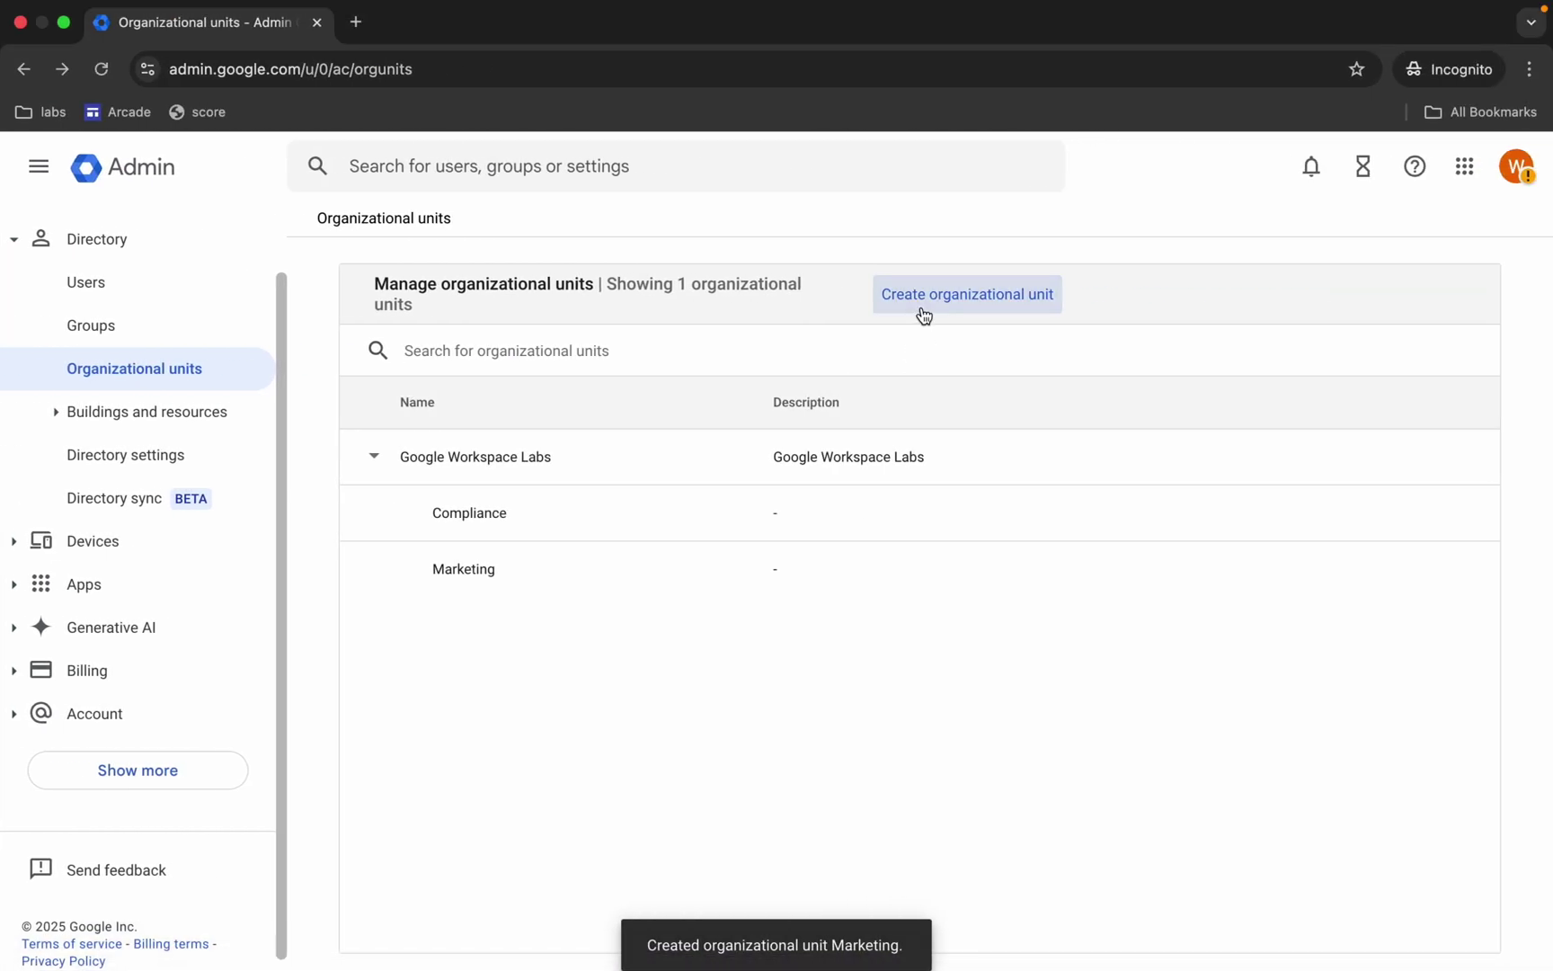
left_click(923, 306)
key("super+v")
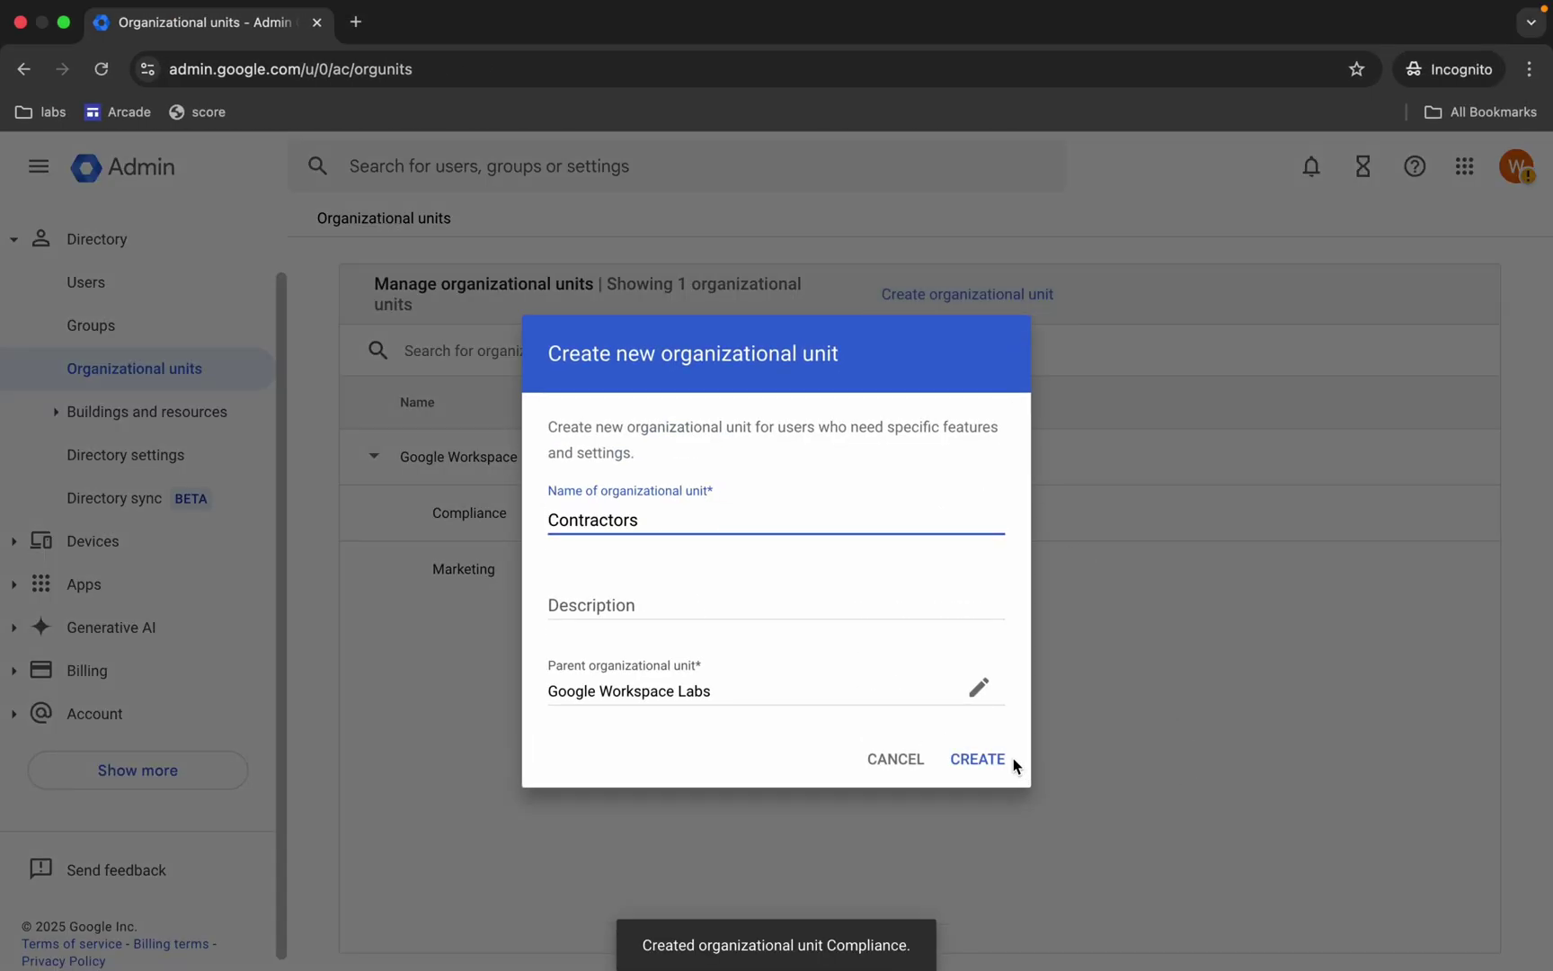
left_click(990, 759)
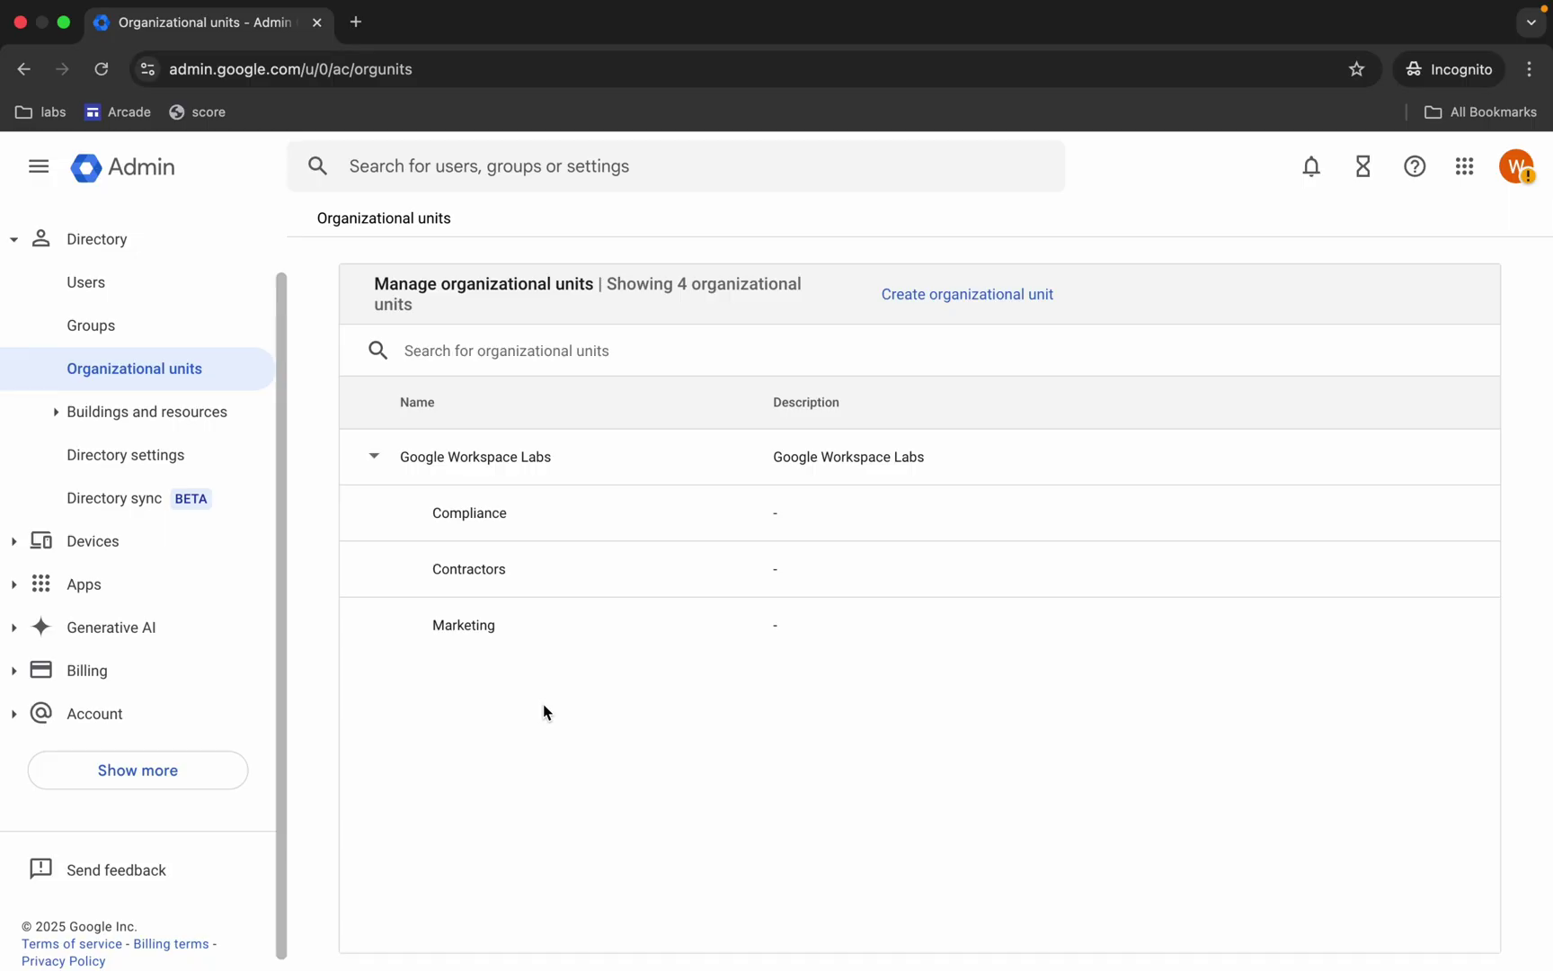
key("ctrl+Left")
- Copy the first user's first name, then open a blank Add new user form from Users
scroll(878, 665, "down", 5)
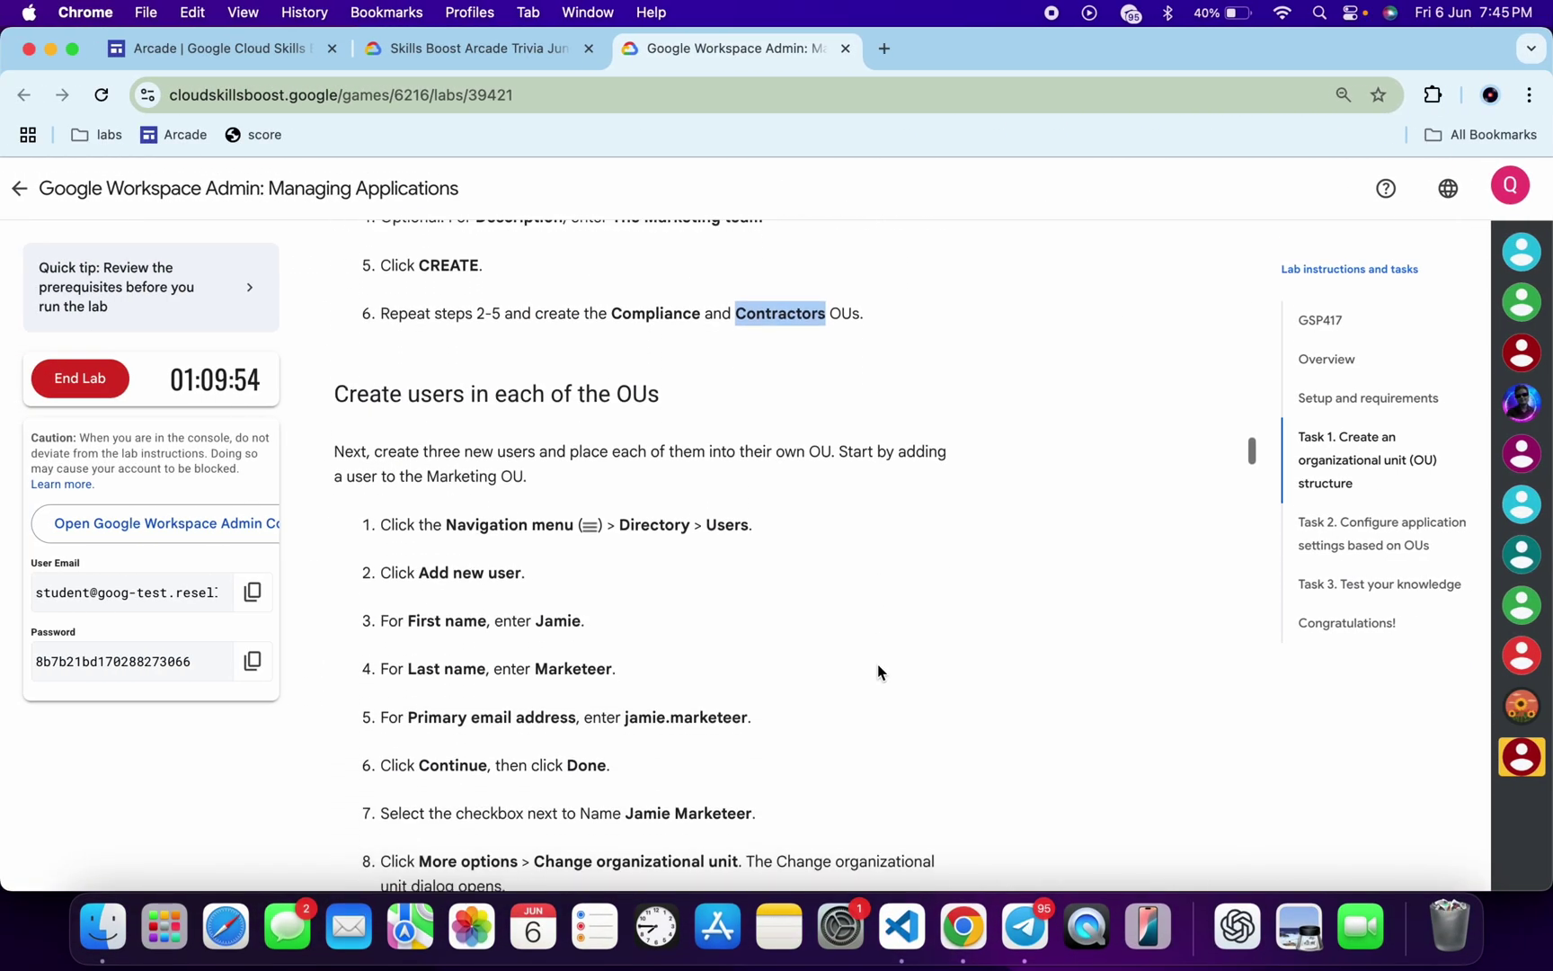
scroll(879, 672, "down", 1)
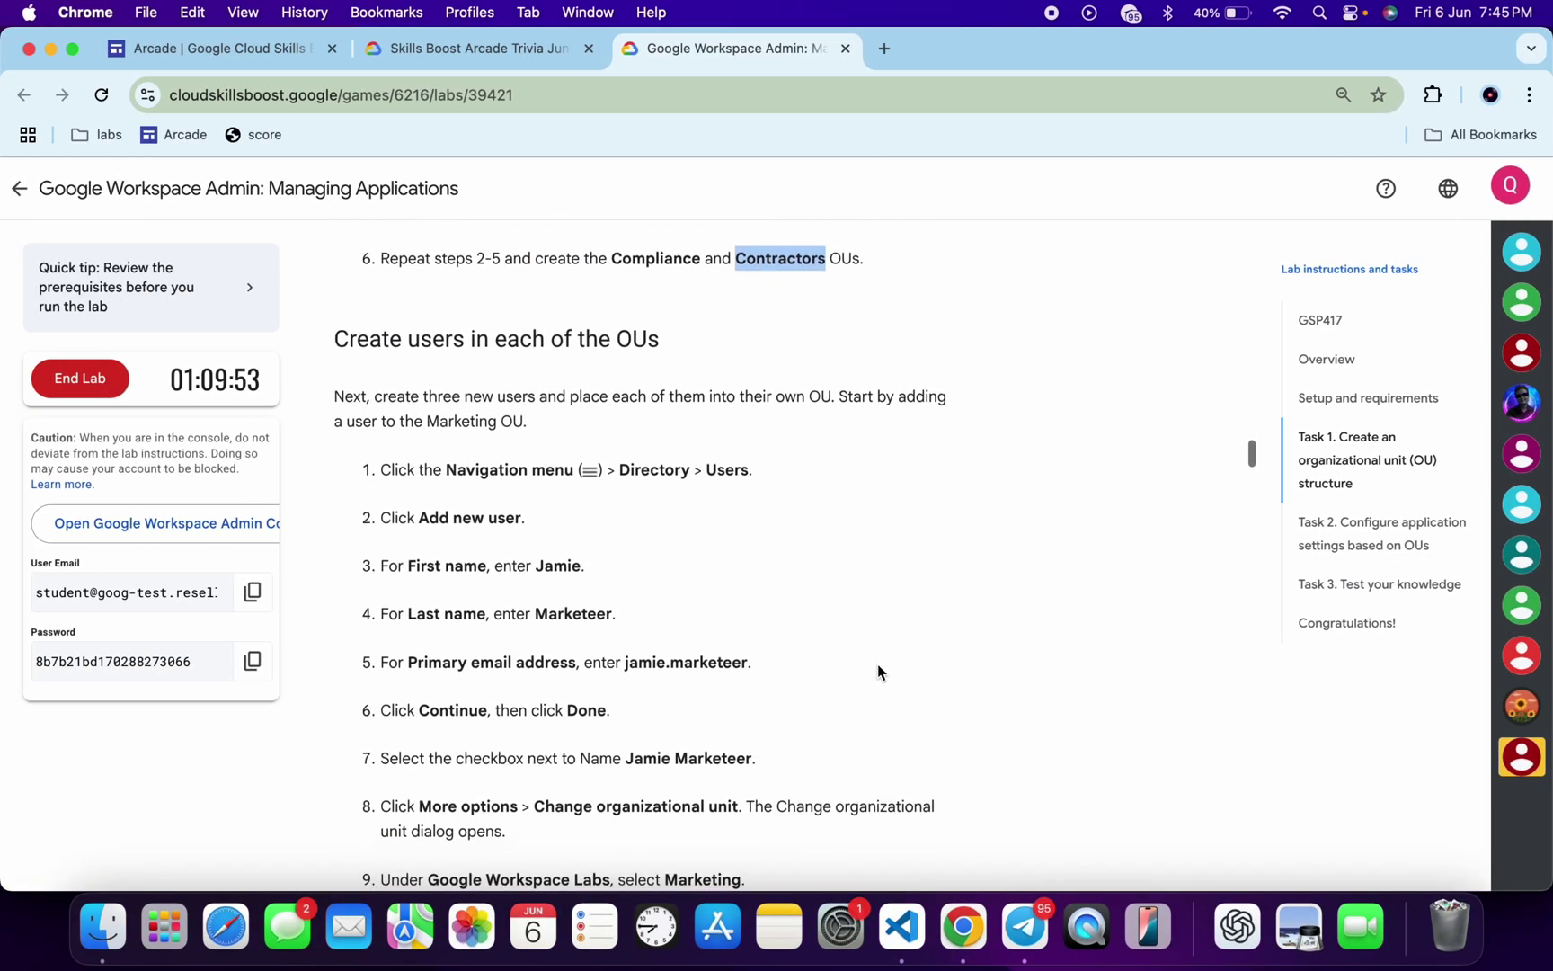
double_click(559, 564)
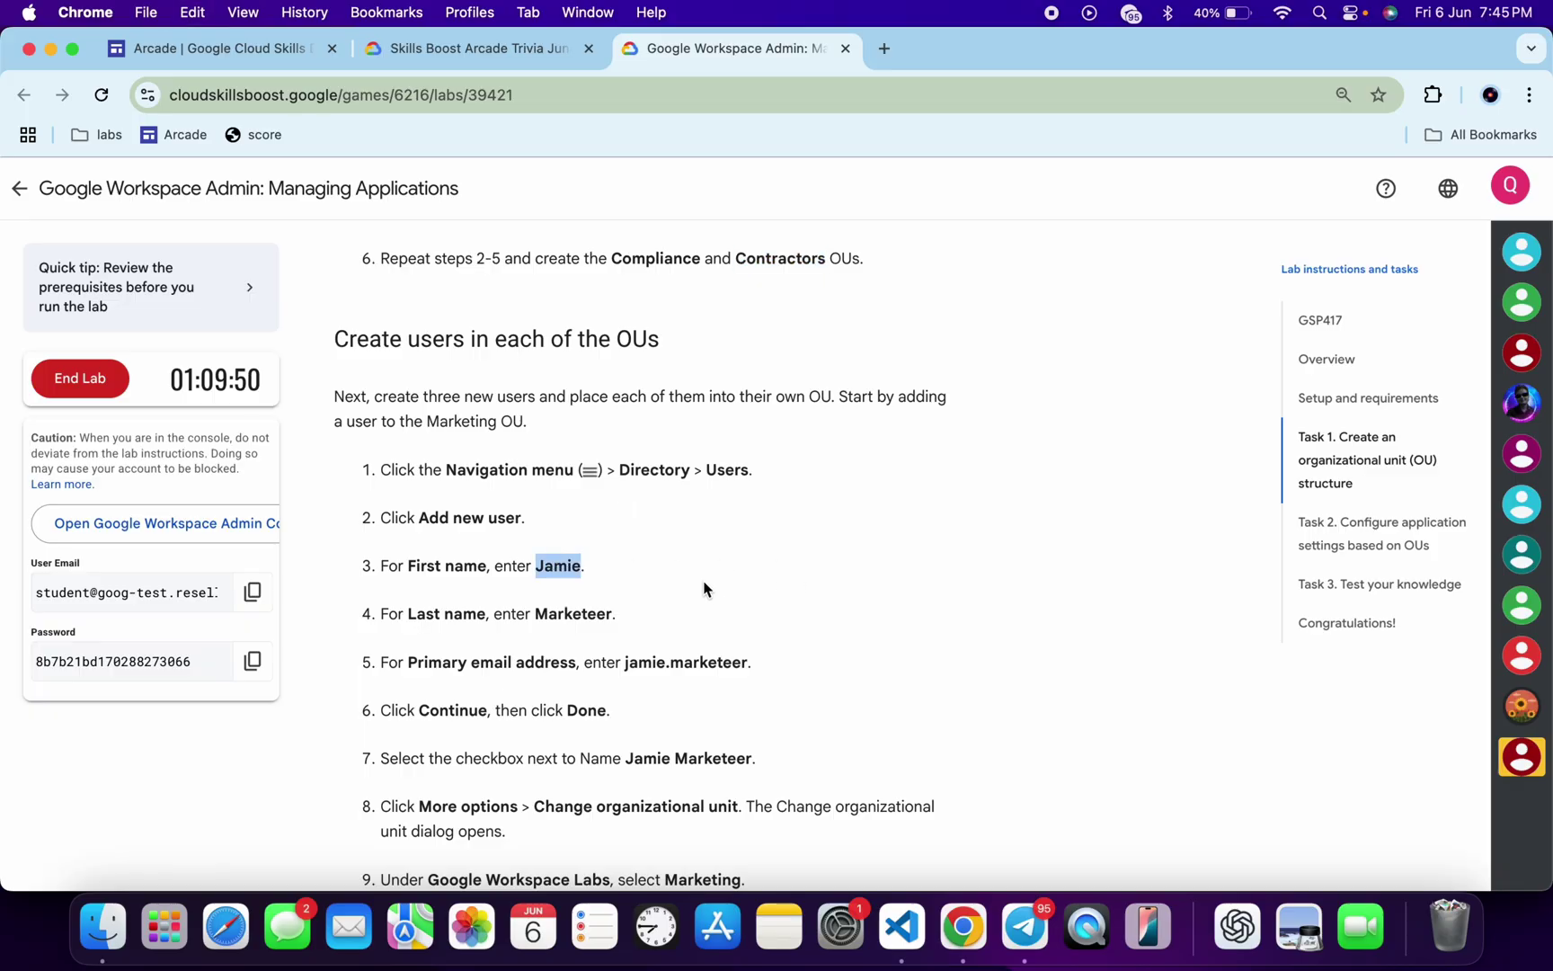
key("ctrl+Right")
left_click(126, 292)
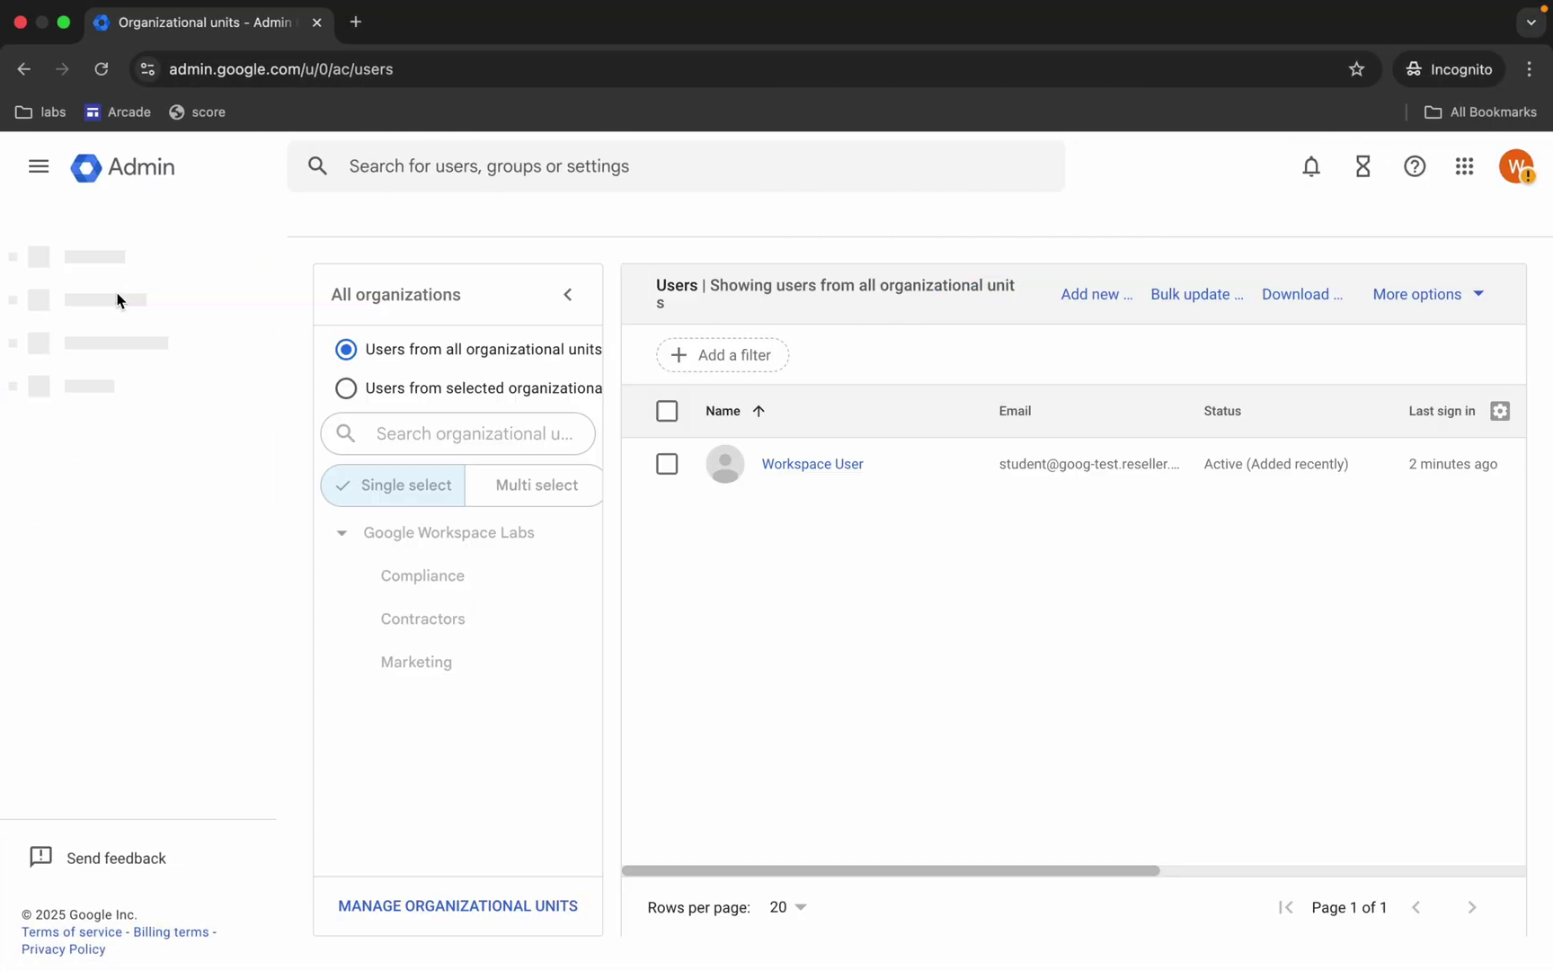
left_click(1088, 297)
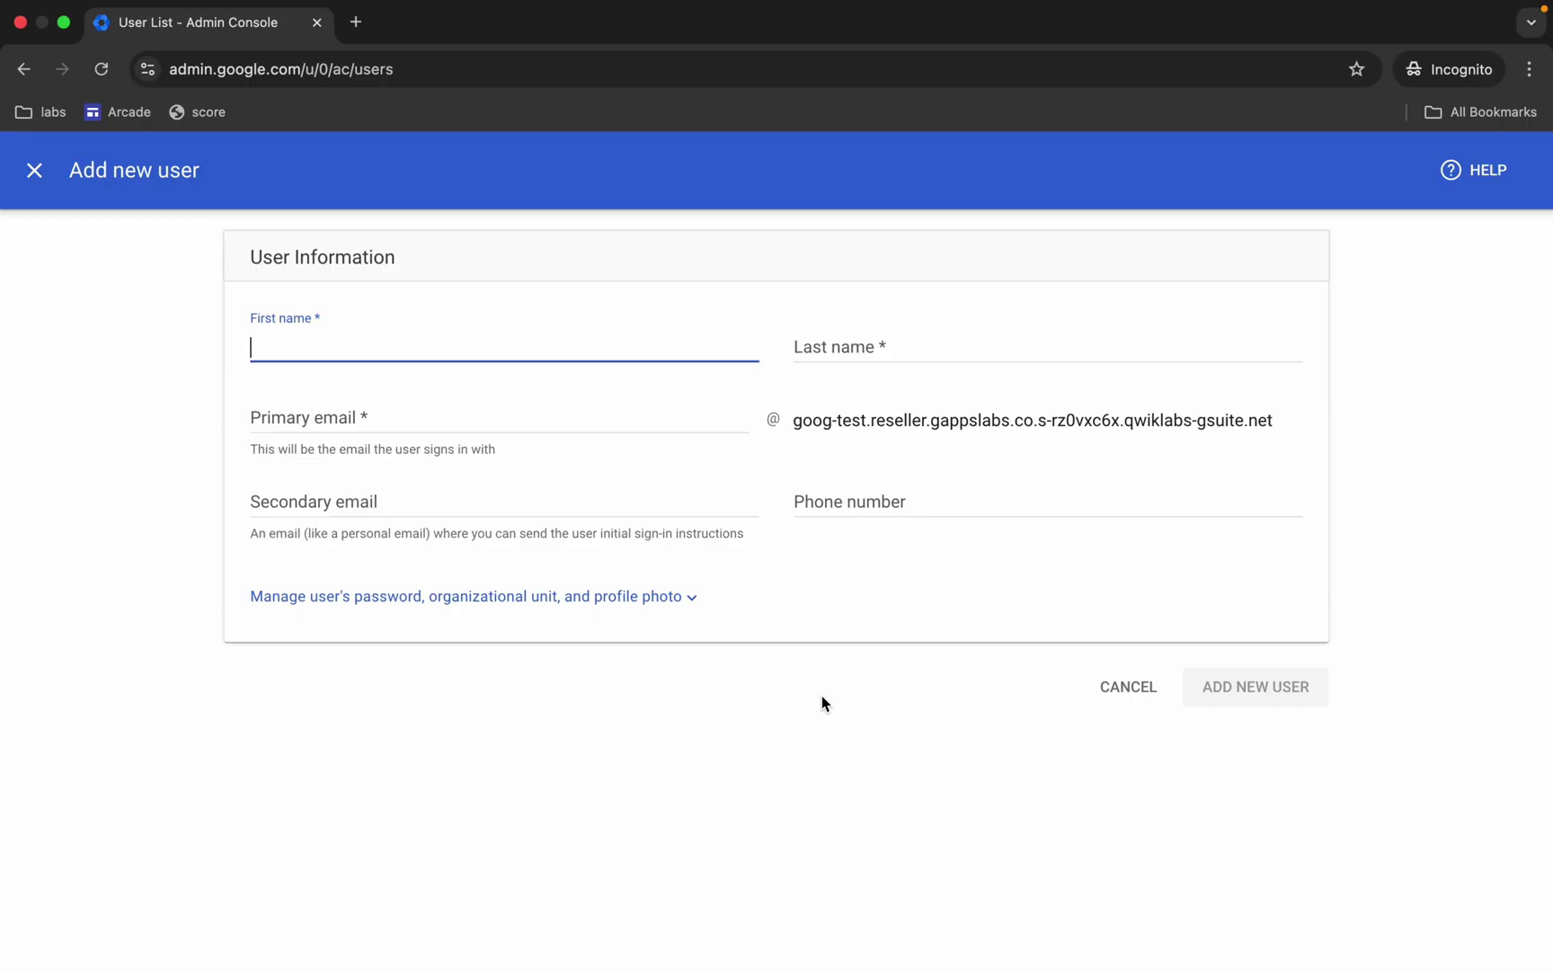
- Fill in the Marketing user's first name, last name and primary email from the instructions
type("Jamie")
key("ctrl+Left")
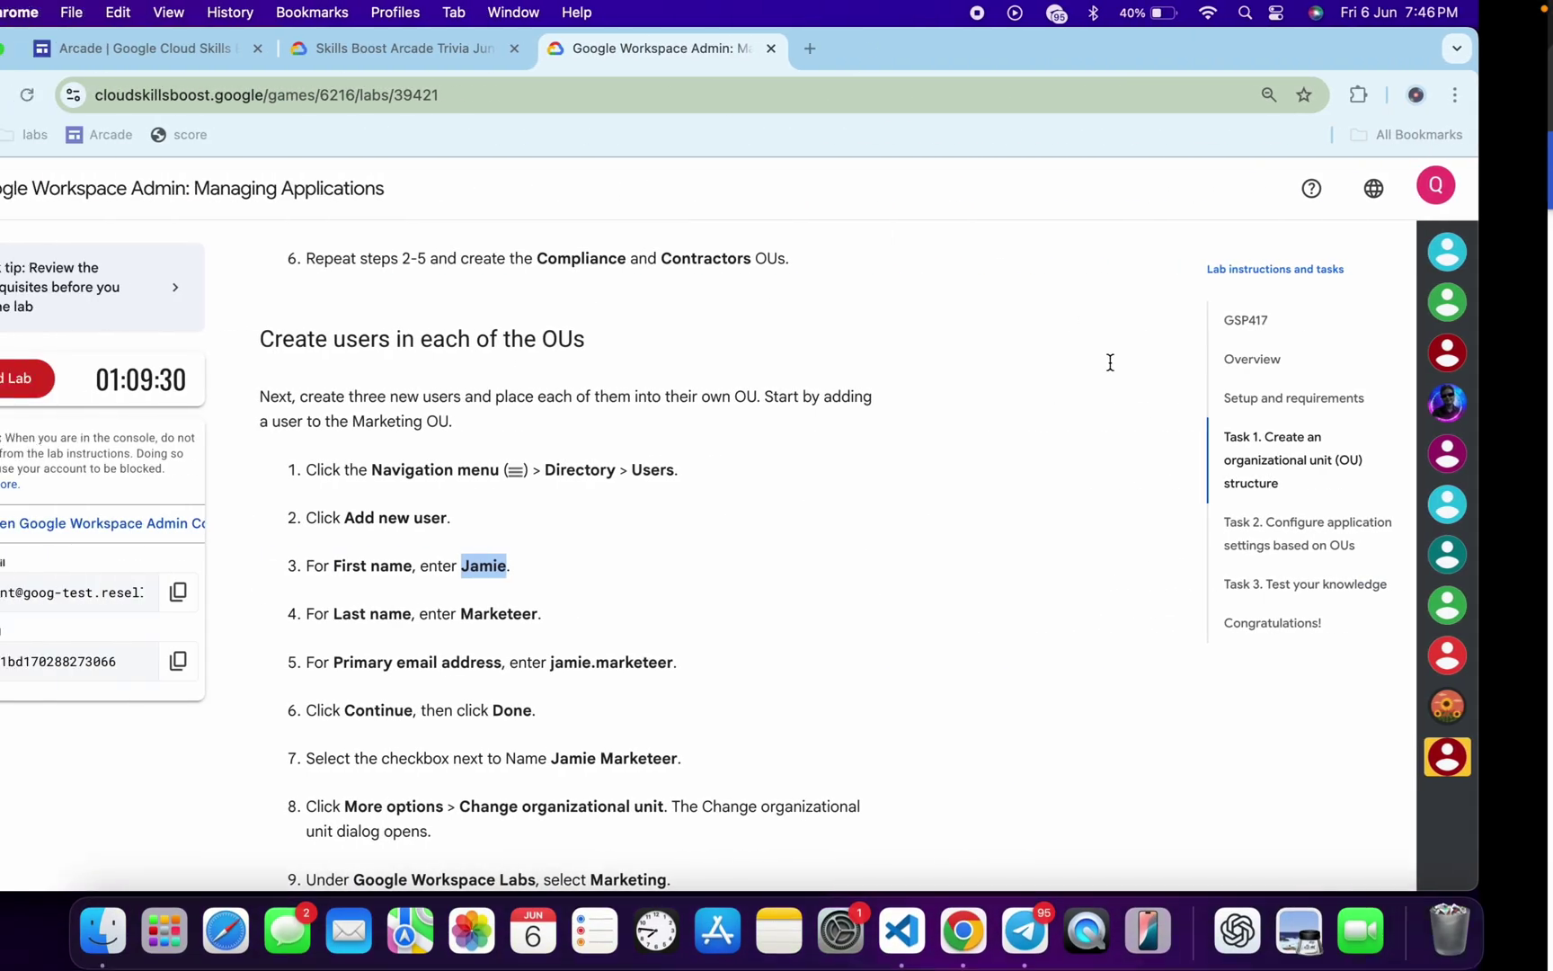
double_click(560, 617)
key("super+c")
key("ctrl+Right")
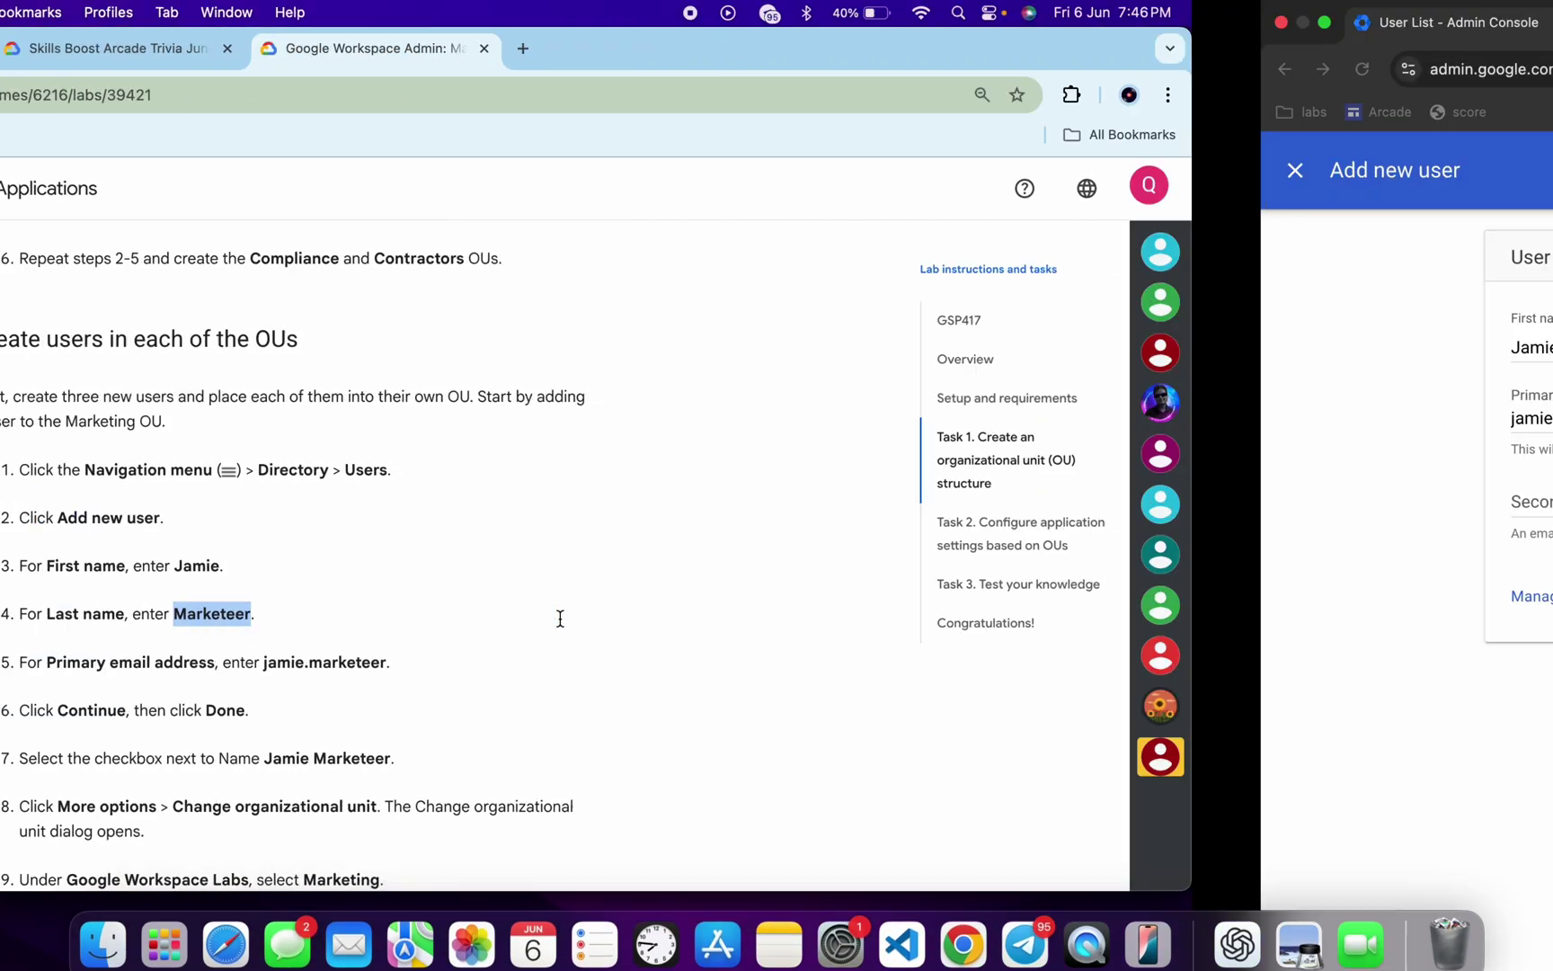
key("Tab")
key("super+v")
key("ctrl+Left")
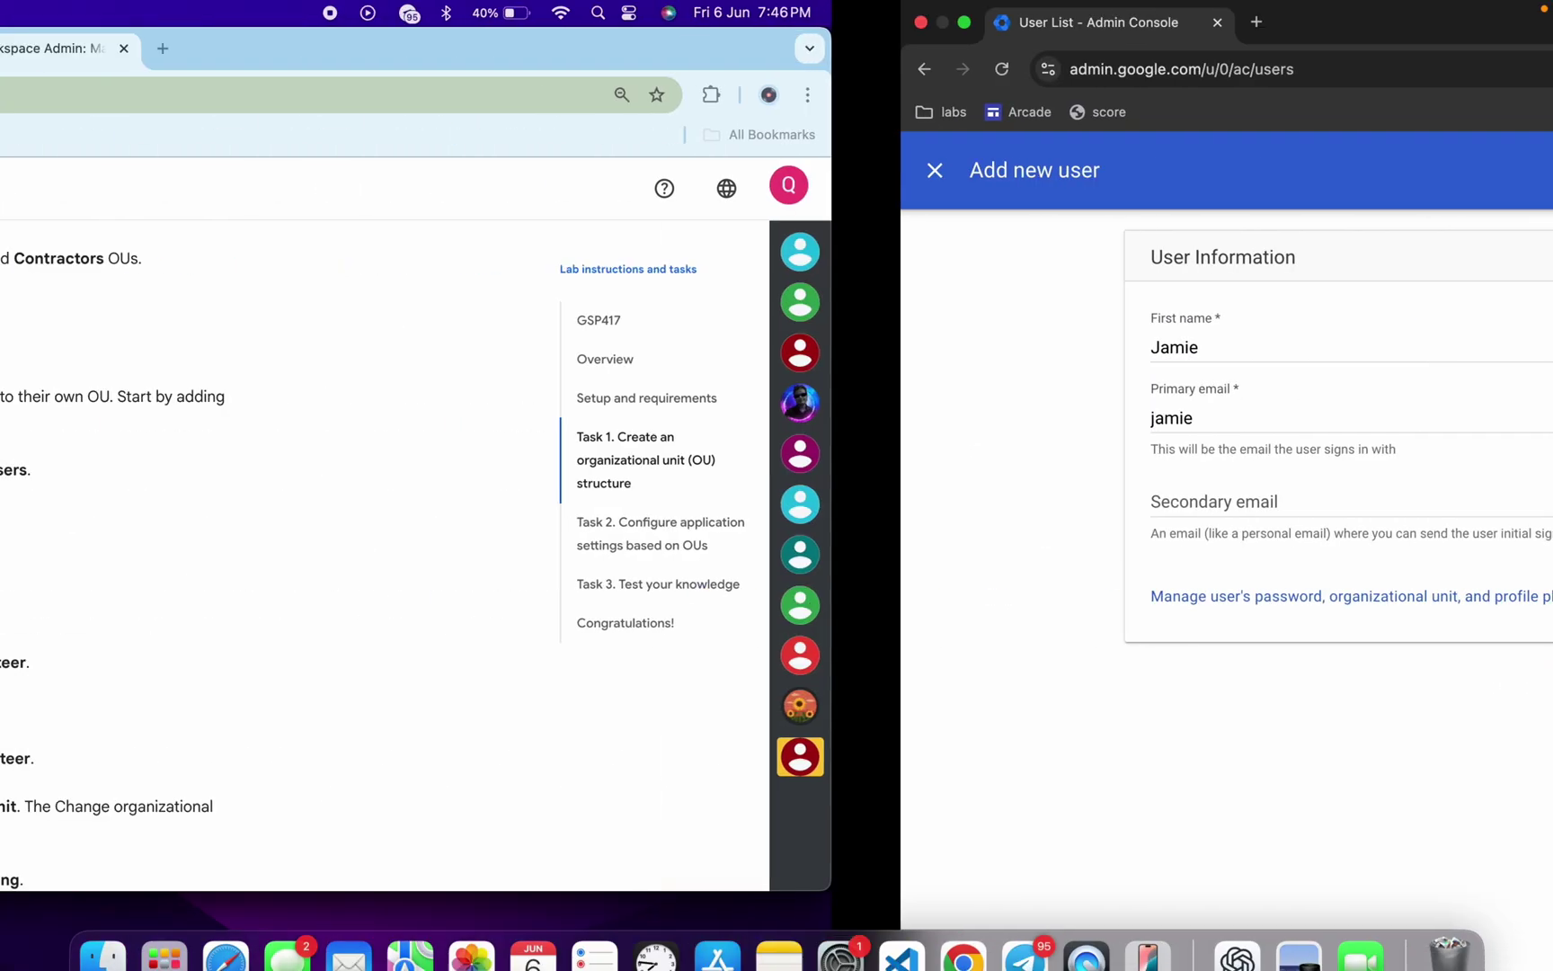
left_click_drag(624, 664, 749, 658)
key("super+c")
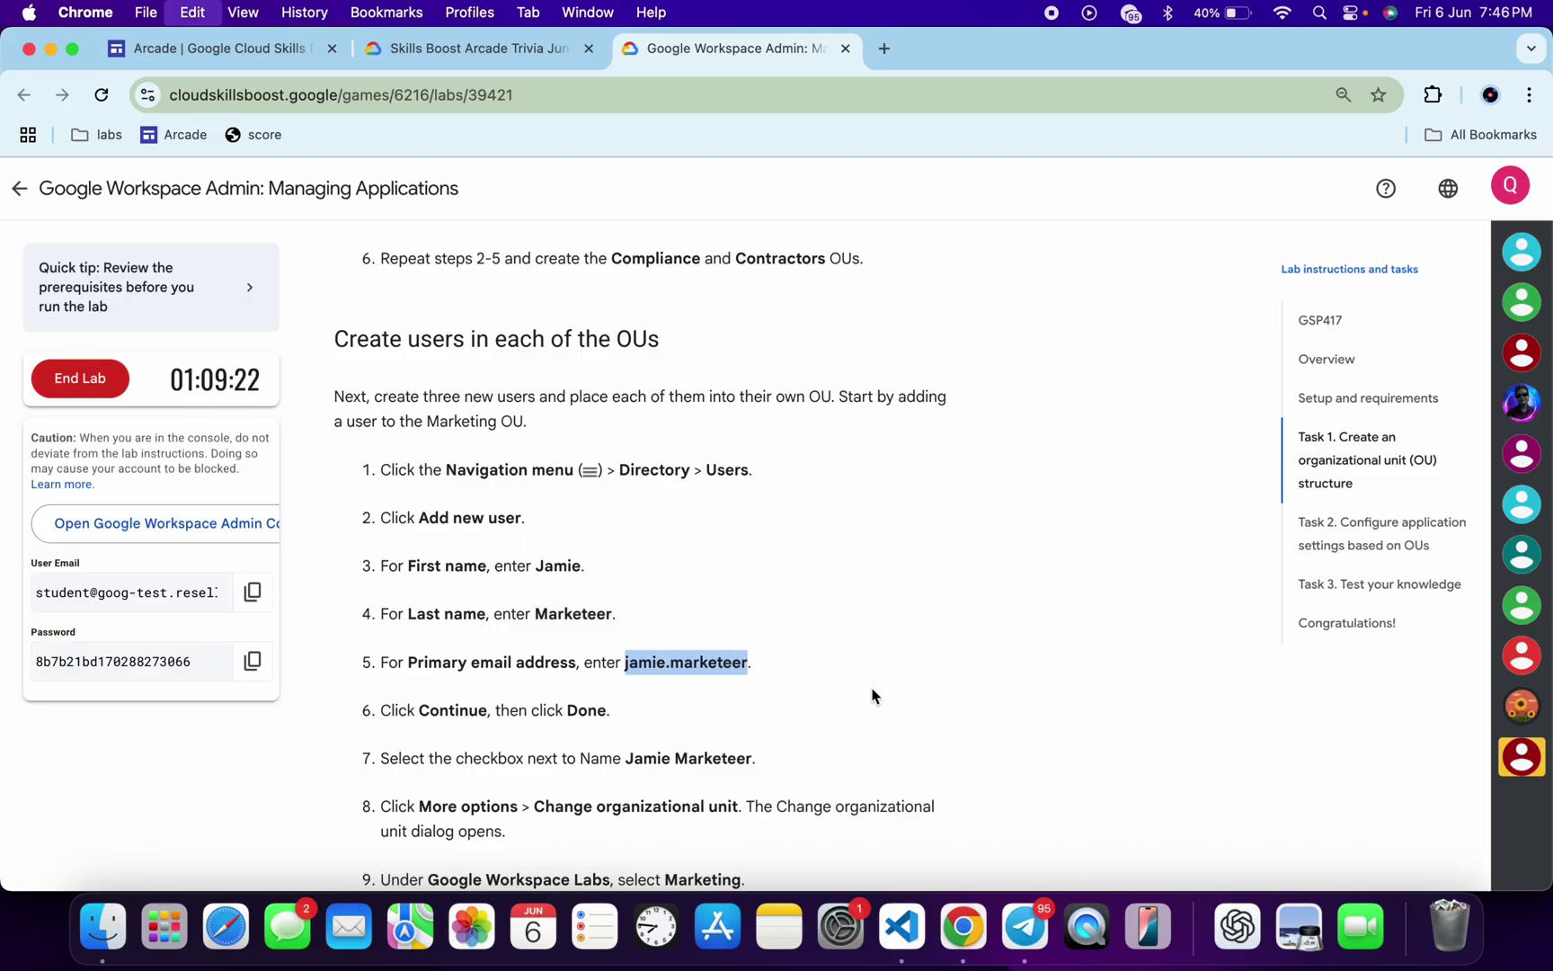
key("ctrl+Right")
key("Tab")
key("super+v")
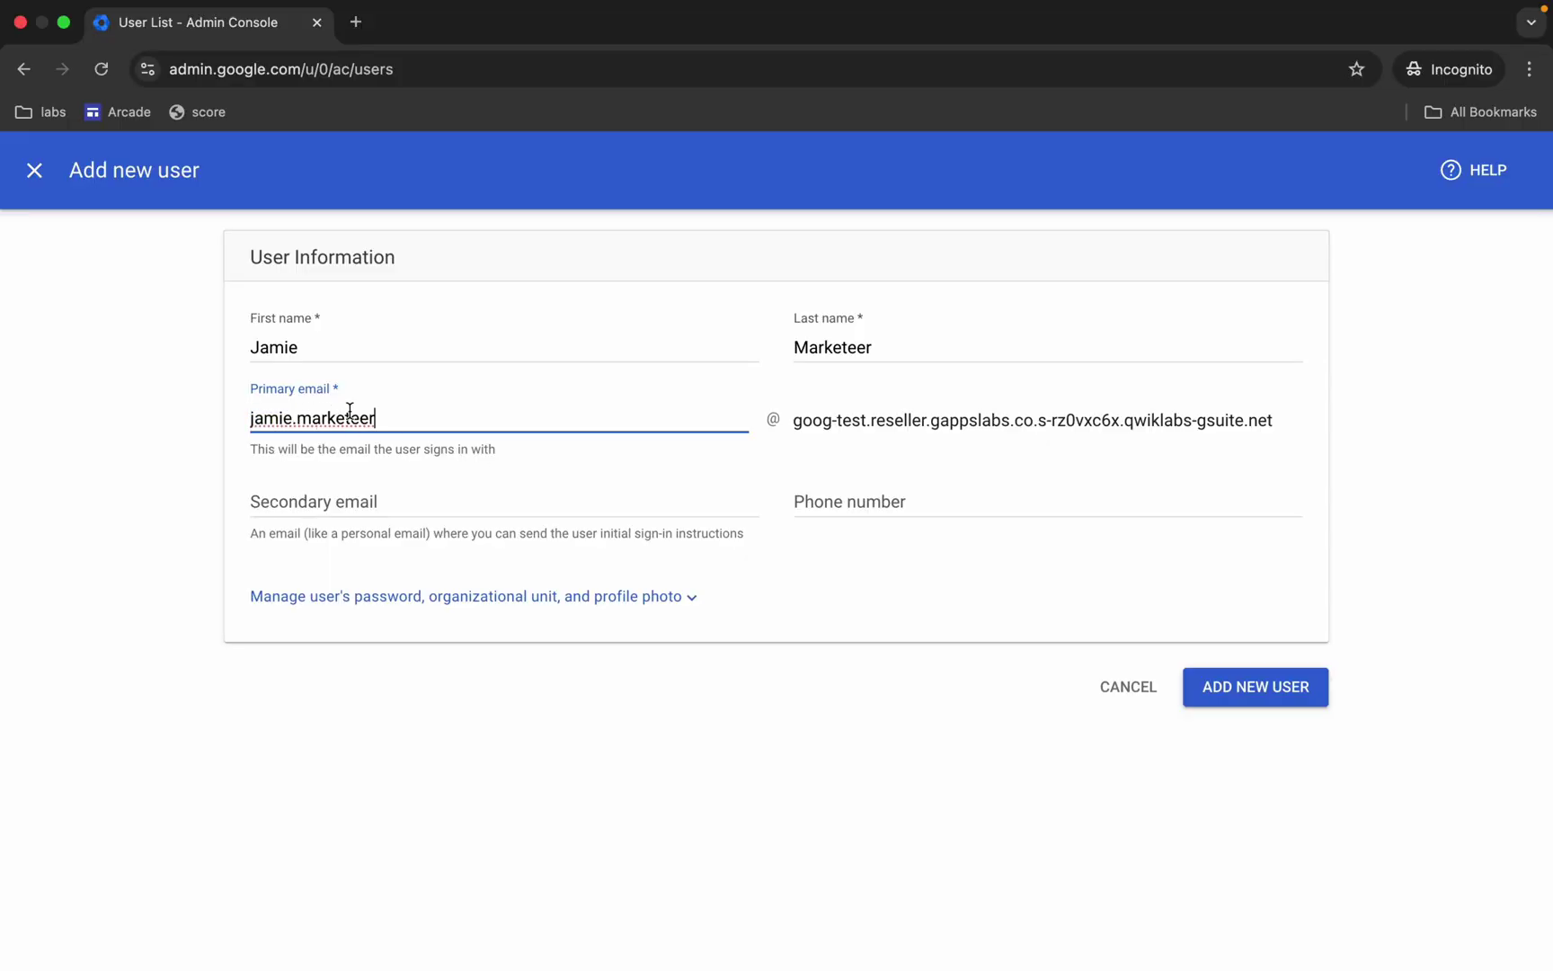
- Assign the user to the Marketing organizational unit and add the new user
left_click(593, 606)
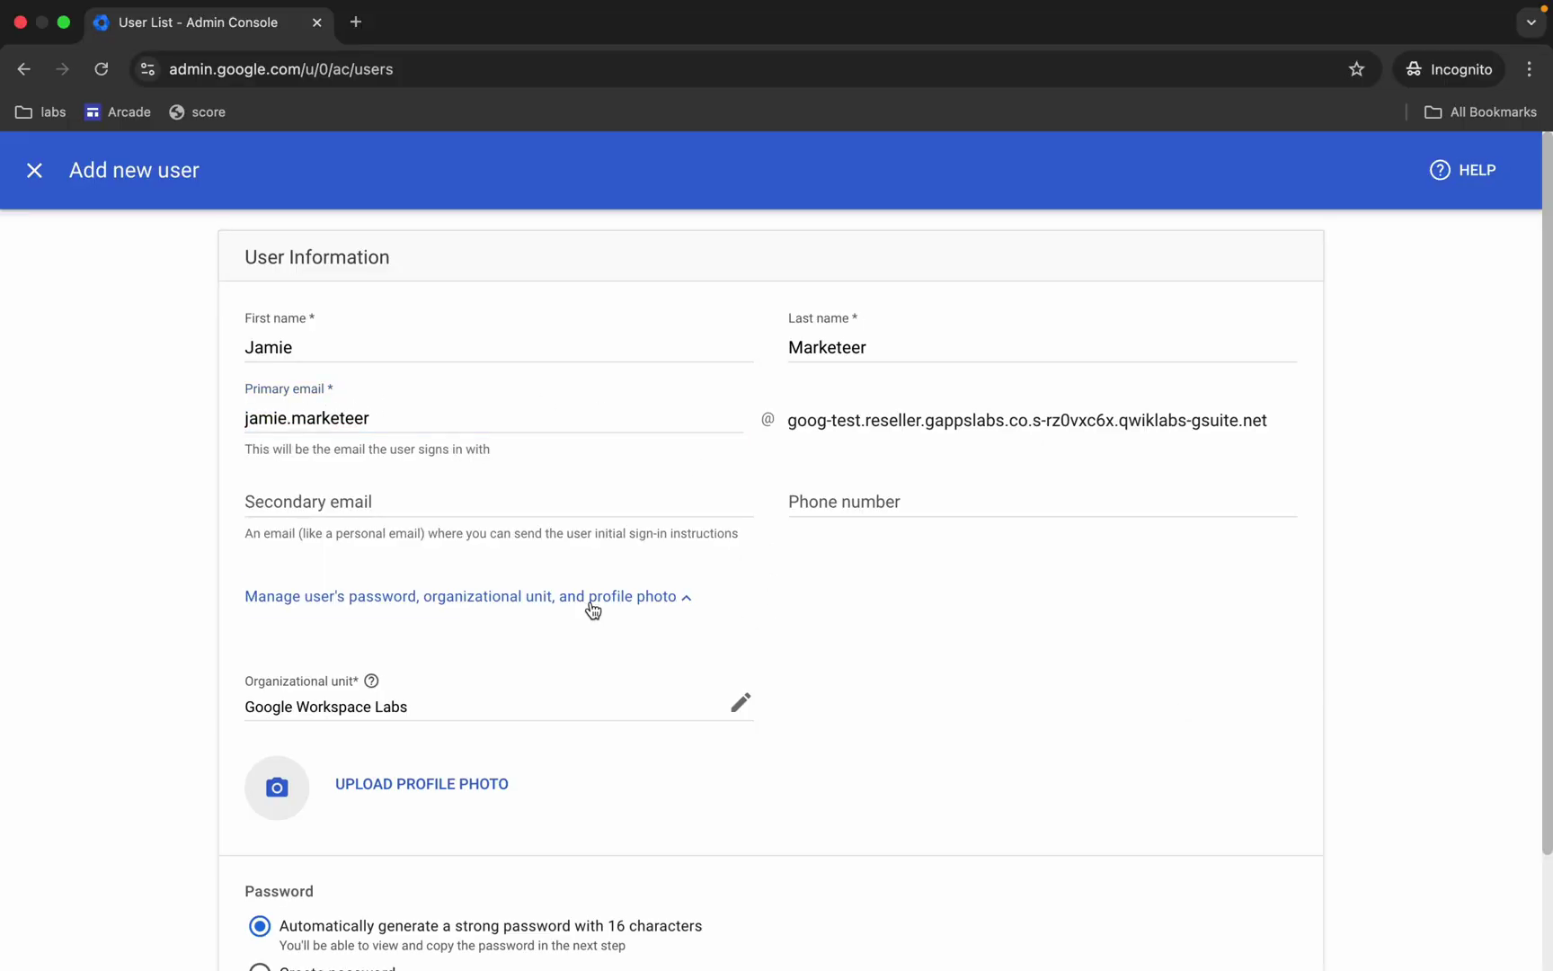
scroll(545, 679, "down", 3)
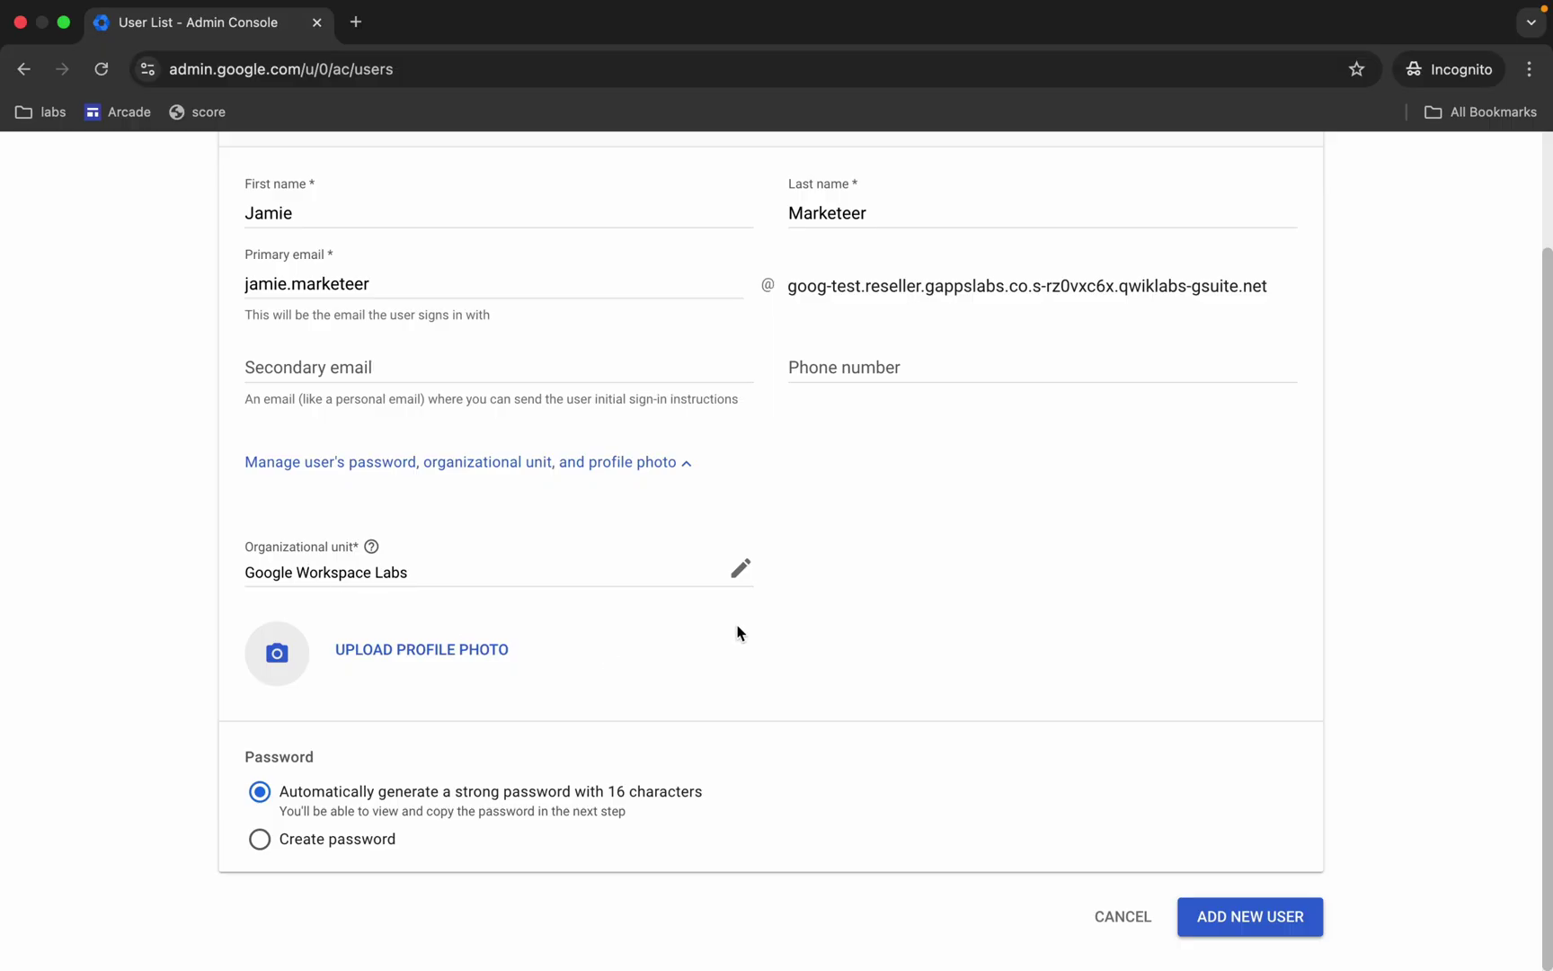
left_click(740, 569)
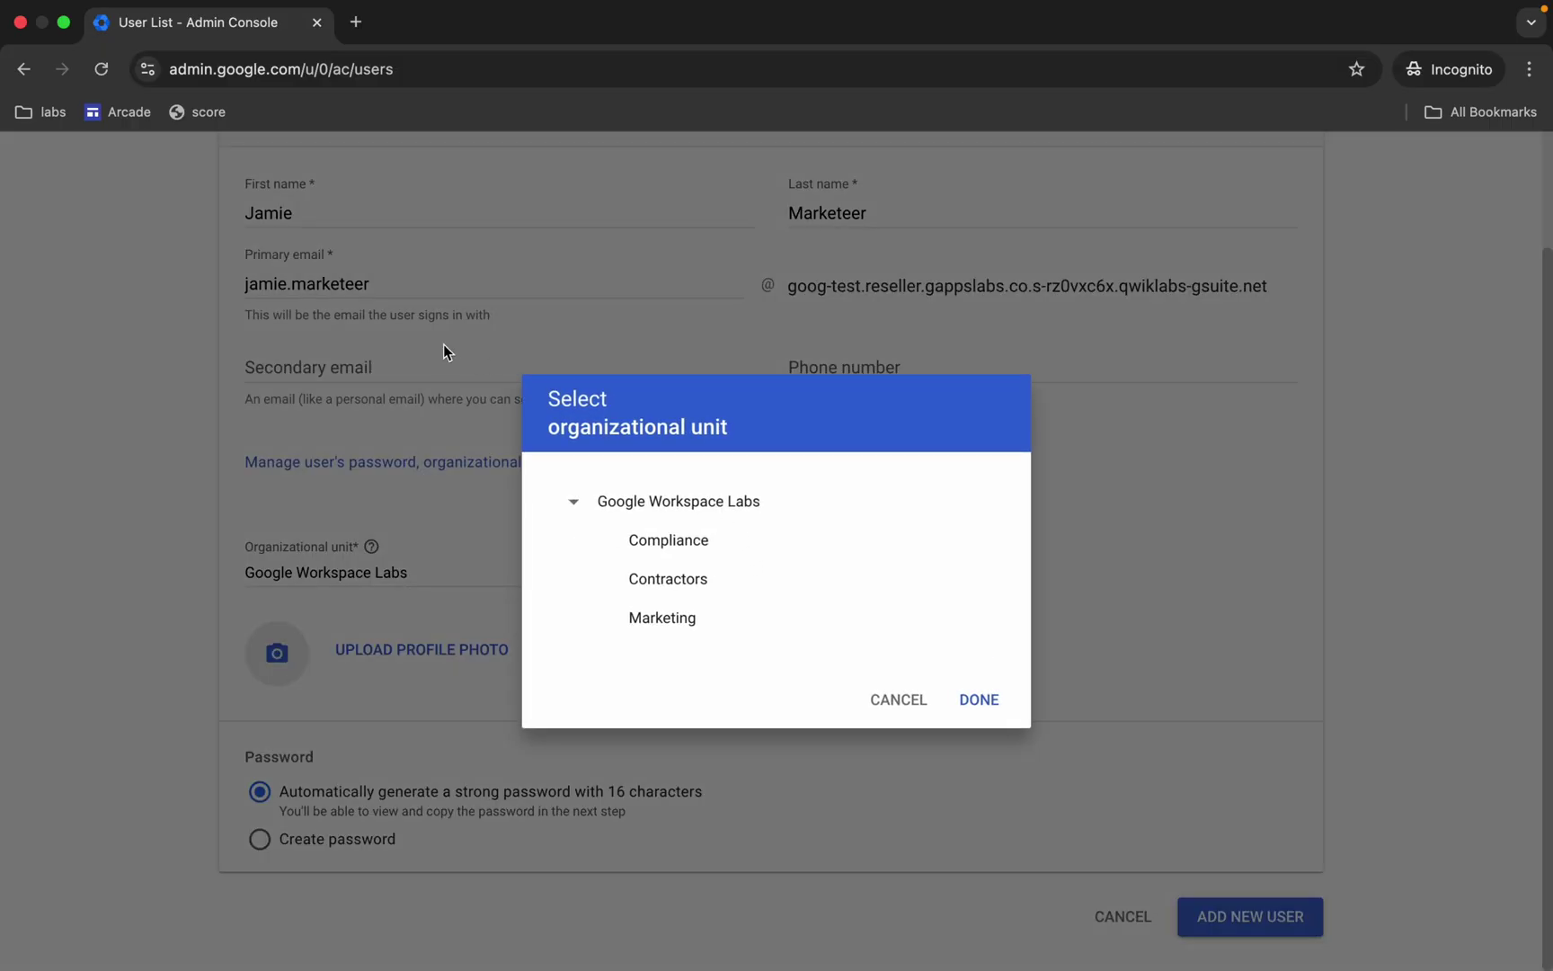
key("ctrl+Left")
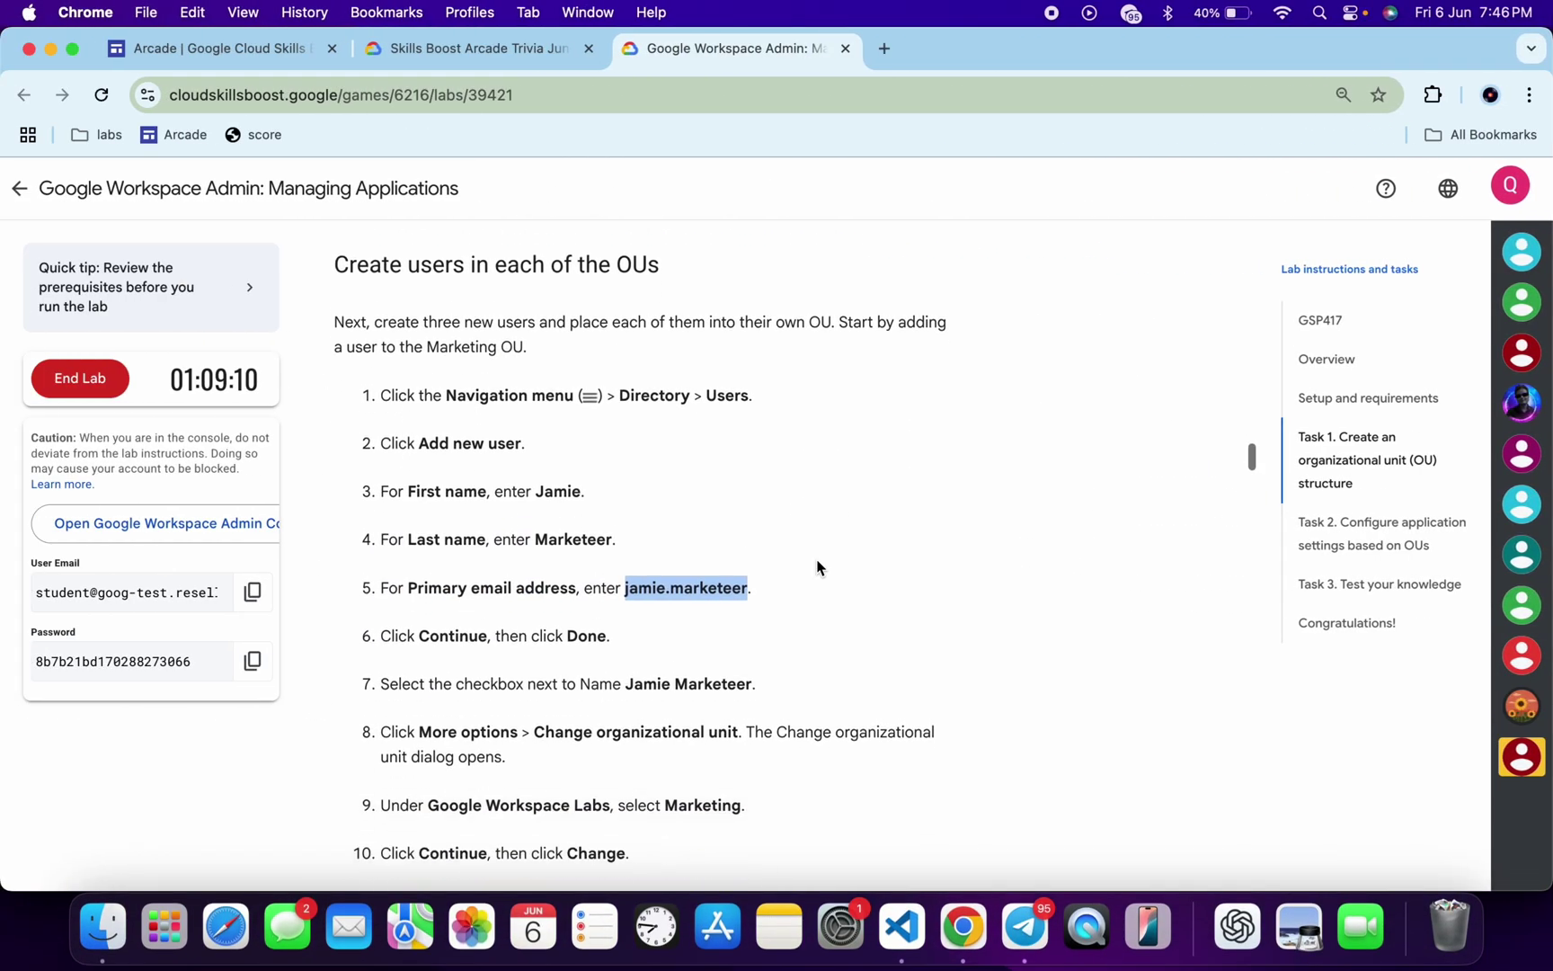
scroll(818, 567, "down", 3)
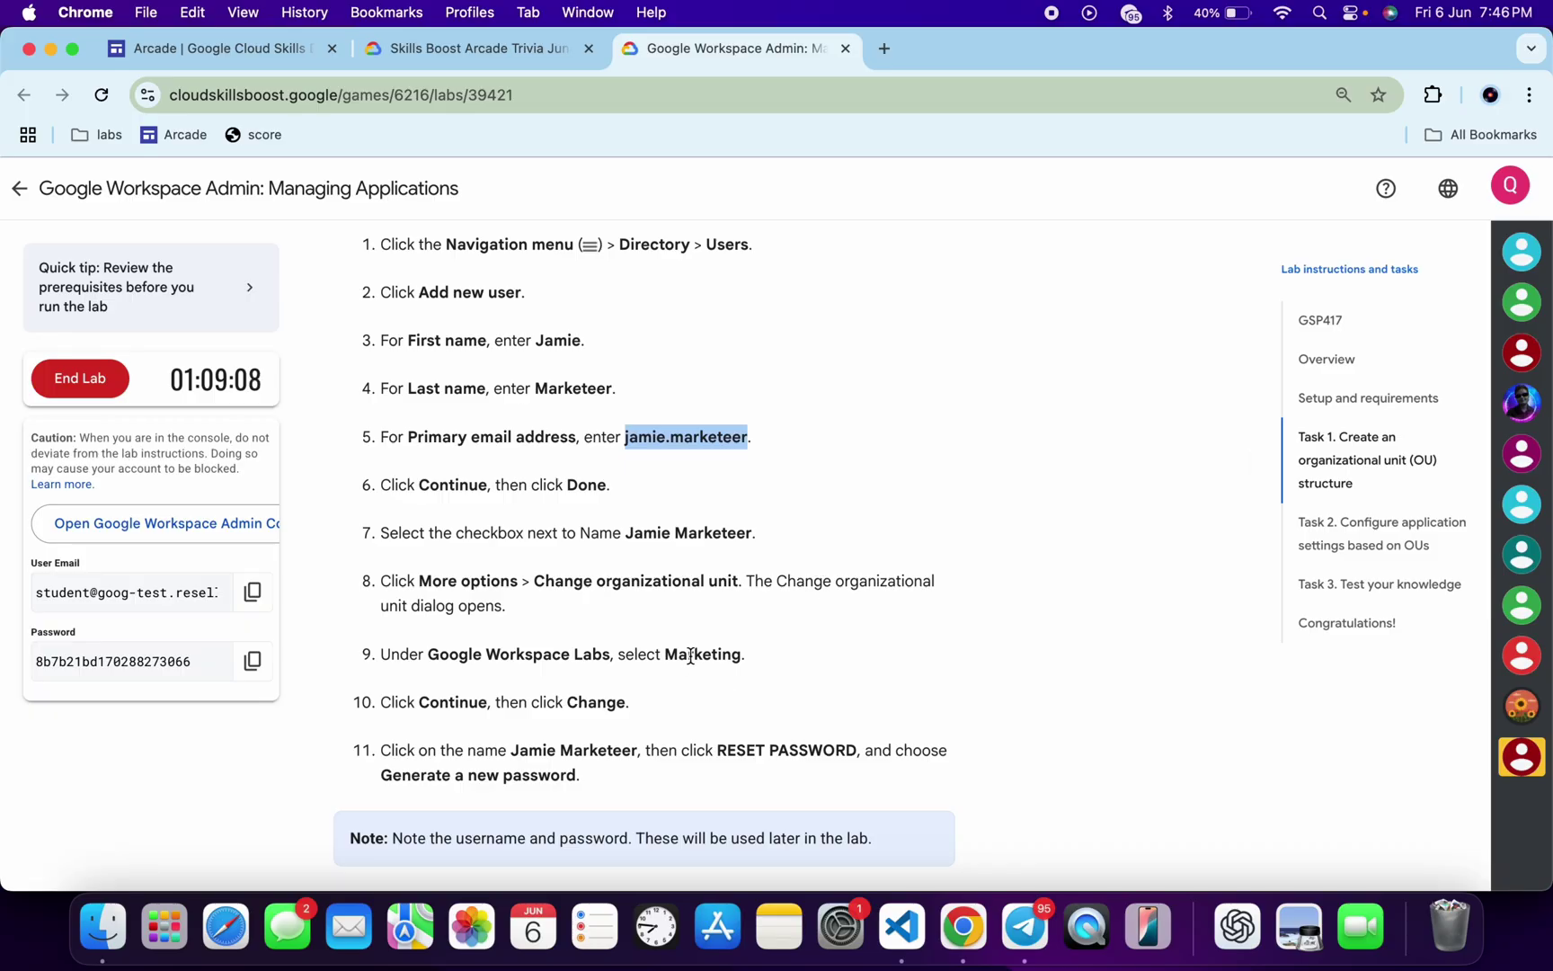
key("ctrl+Right")
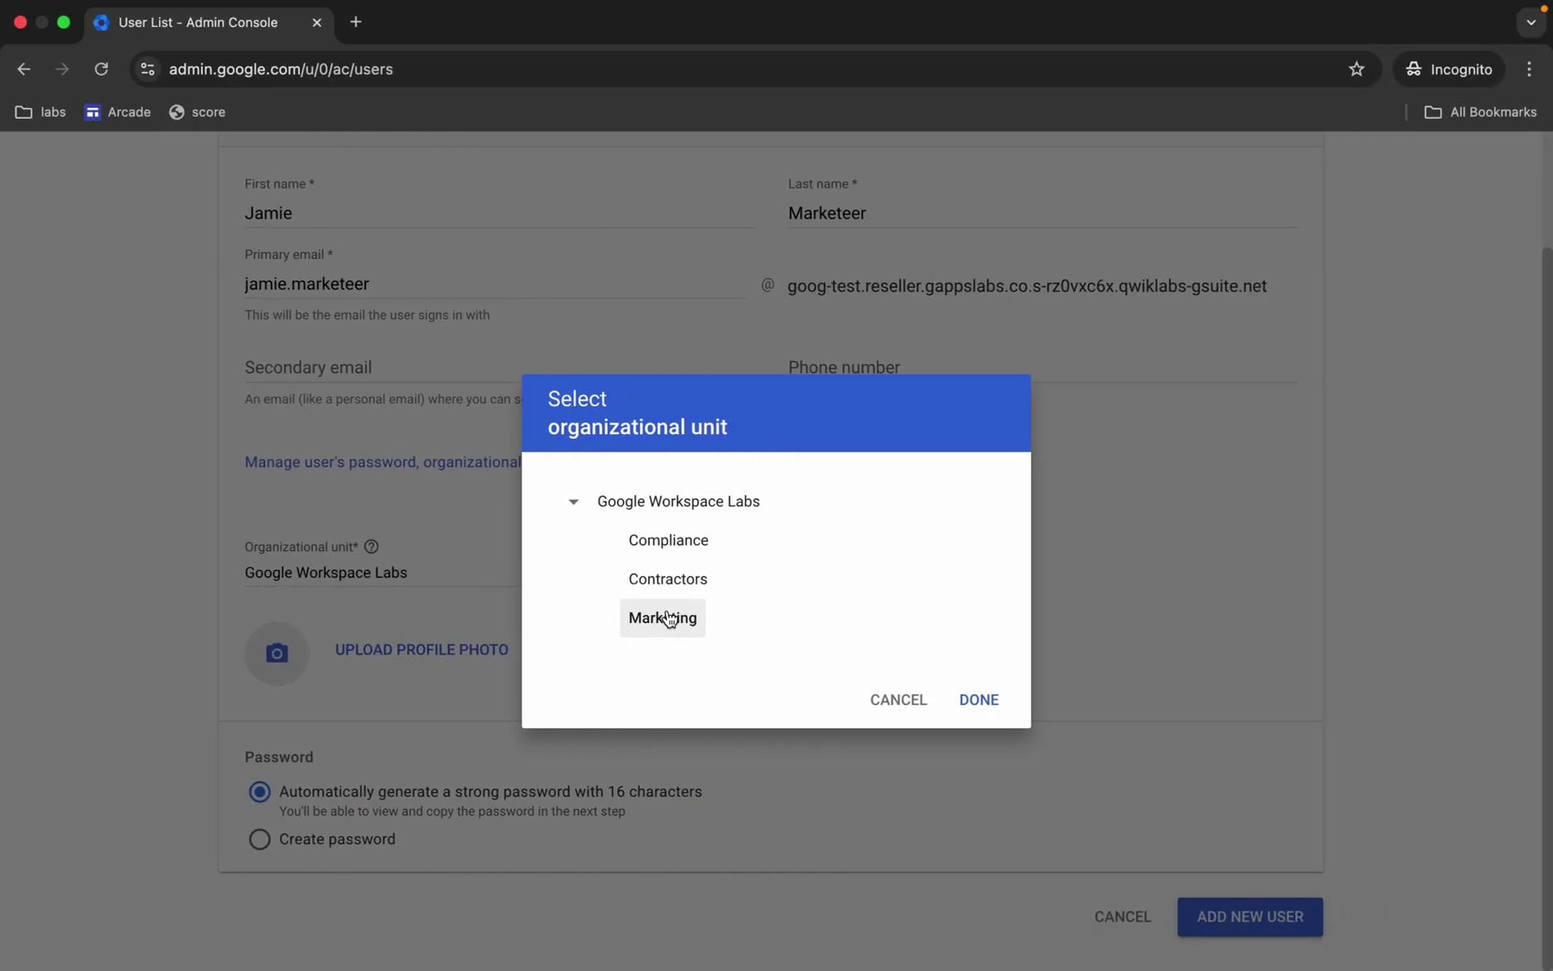
left_click(980, 701)
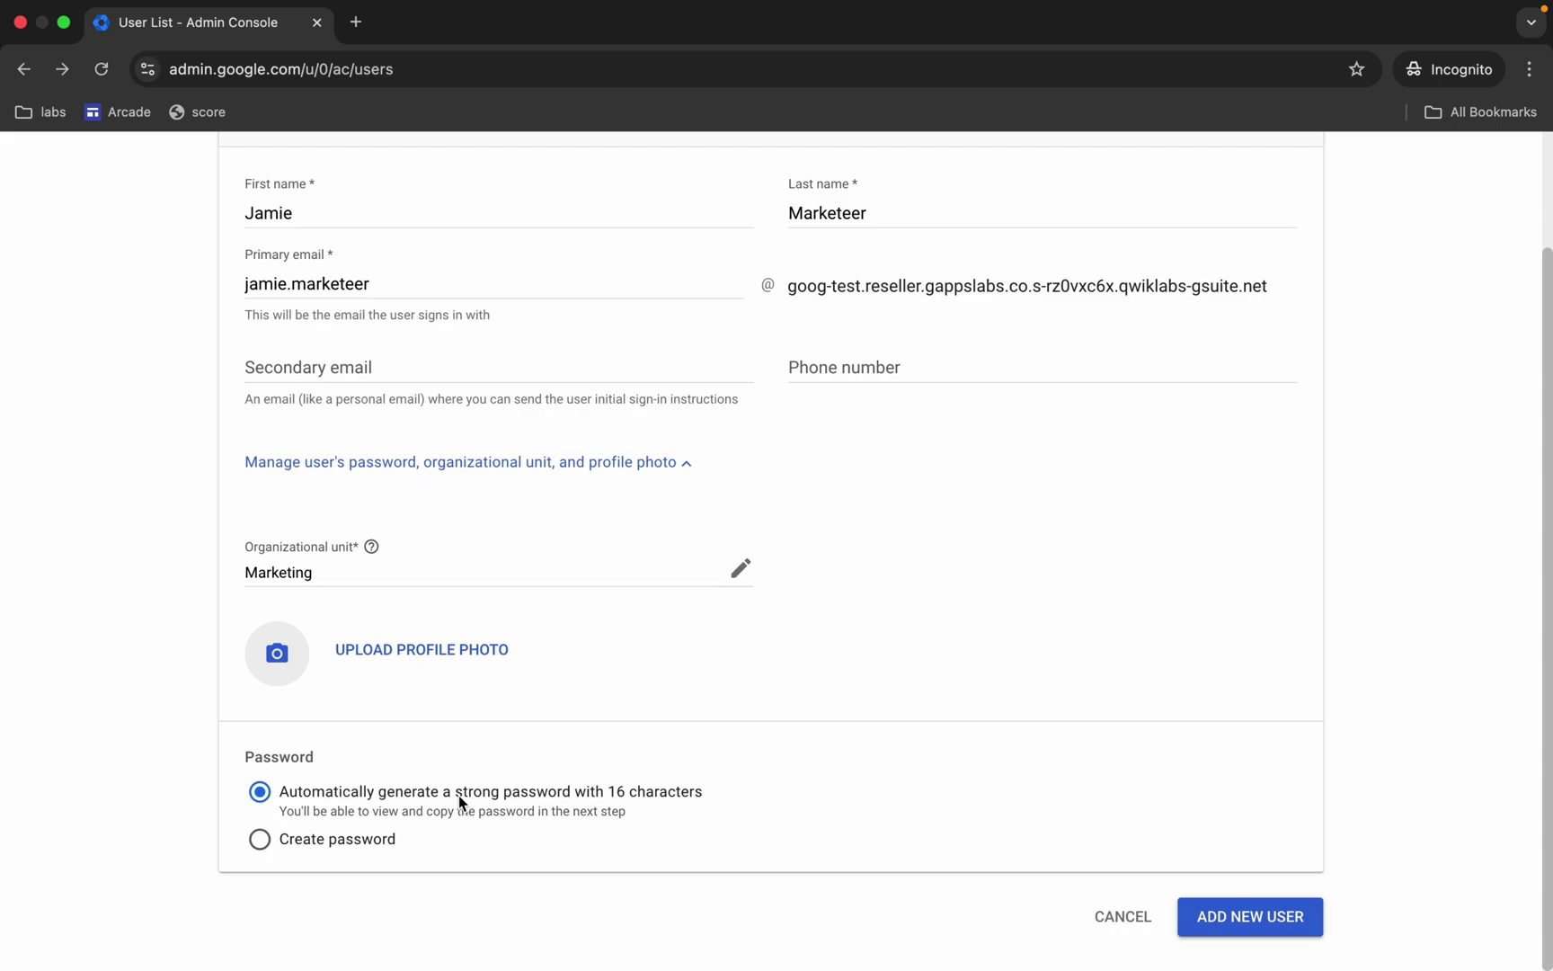
left_click(1279, 922)
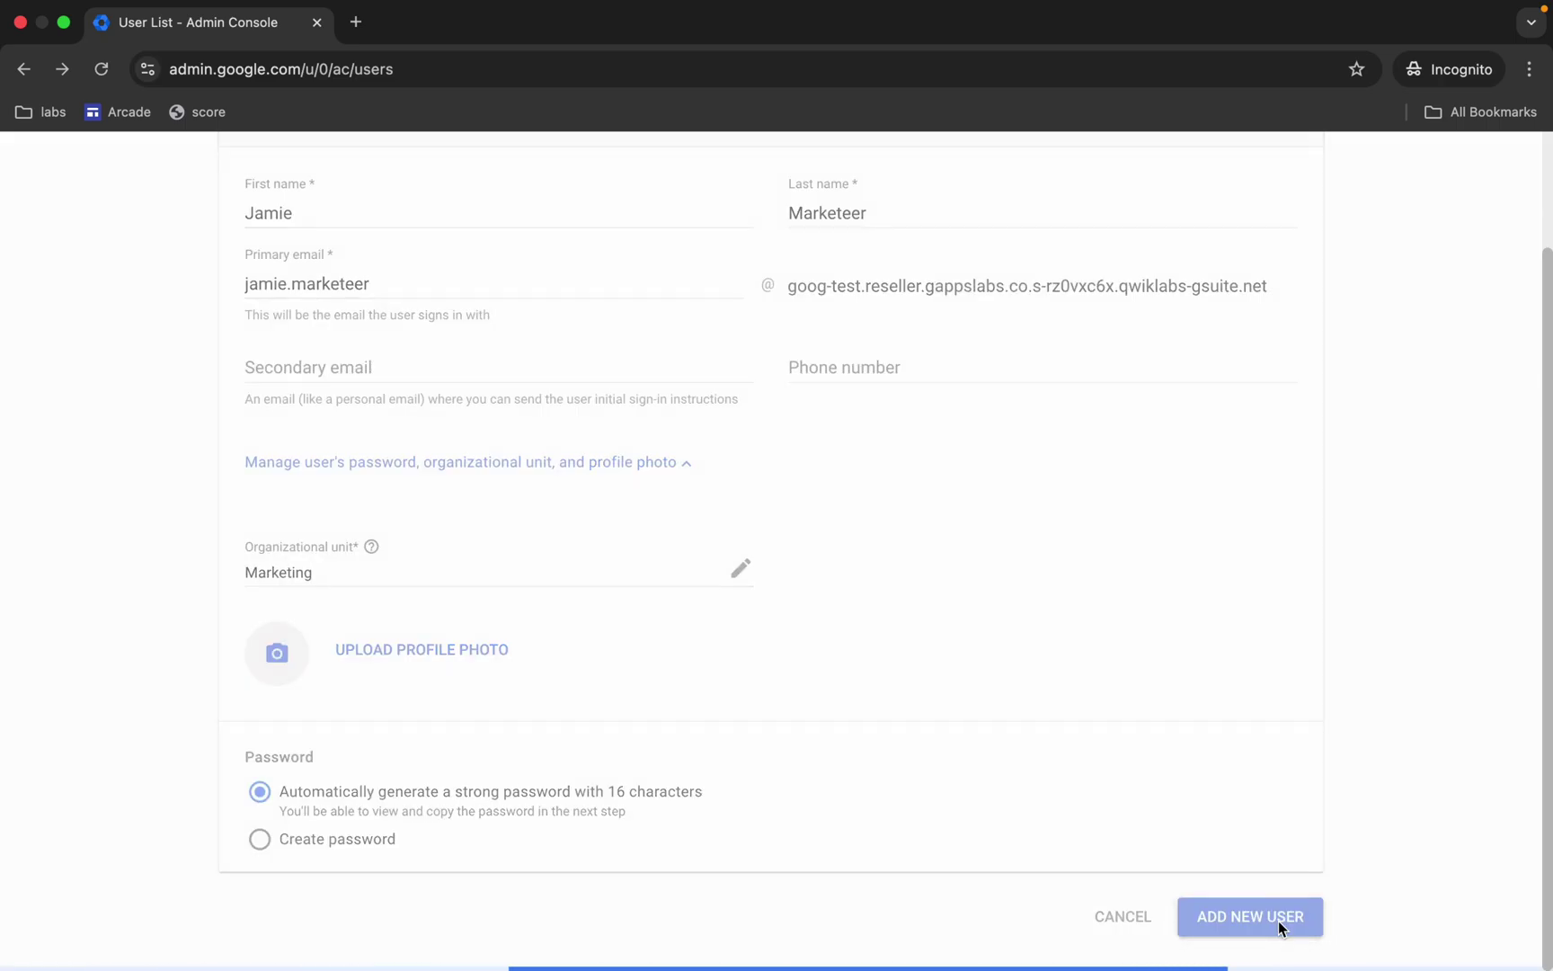
- Copy the next user's first name from the lab instructions
key("ctrl+Left")
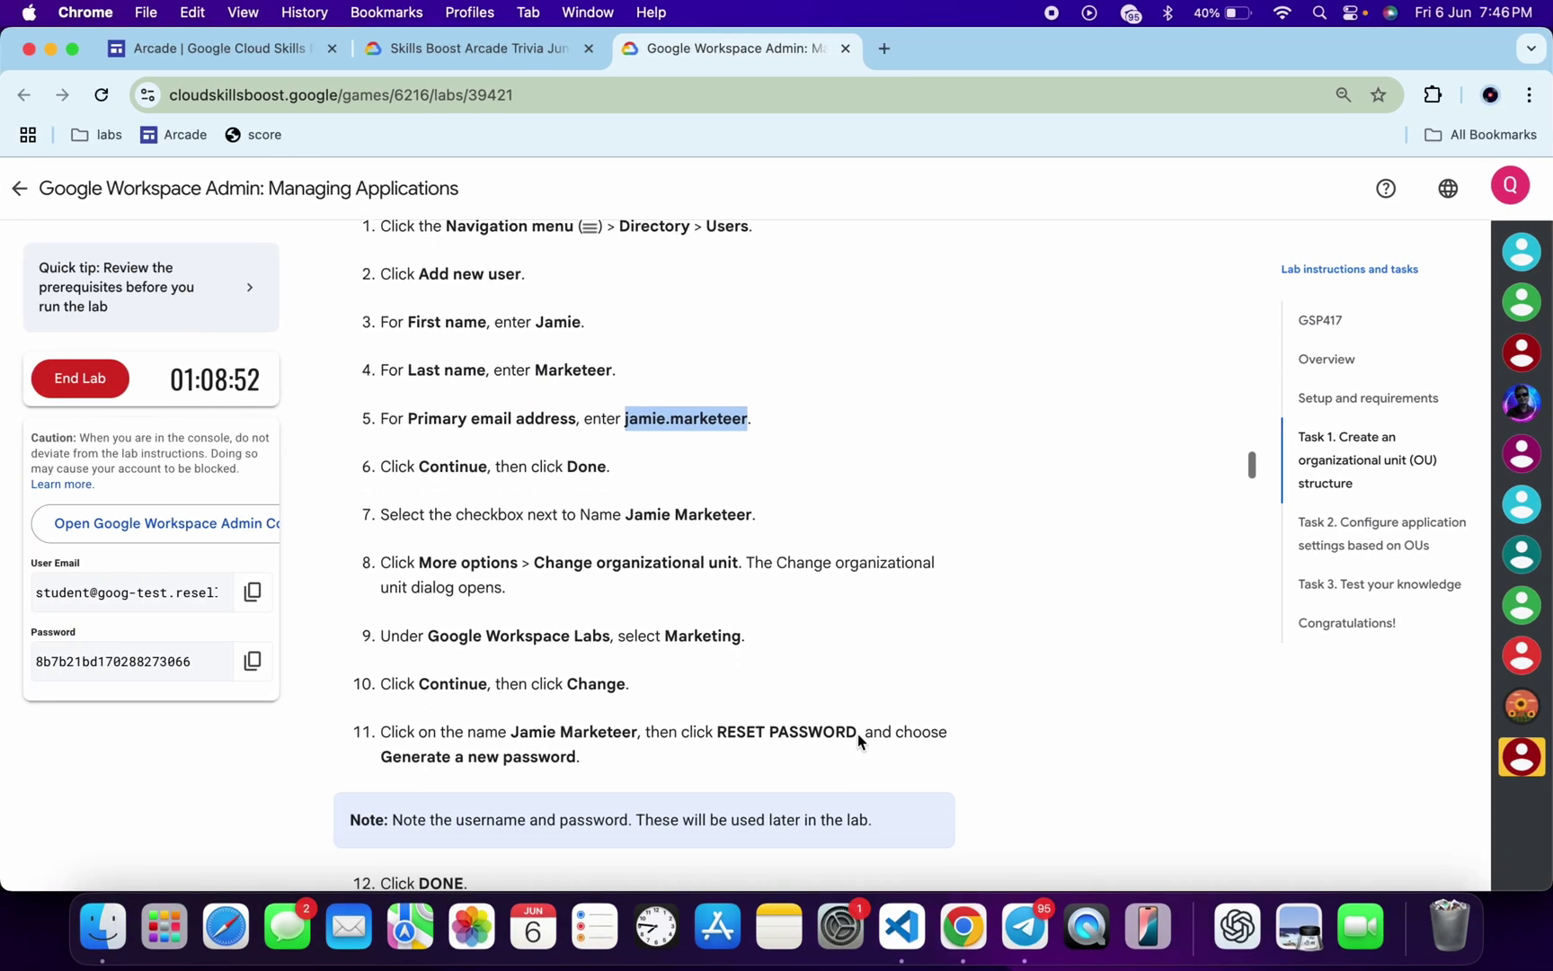
scroll(858, 733, "down", 5)
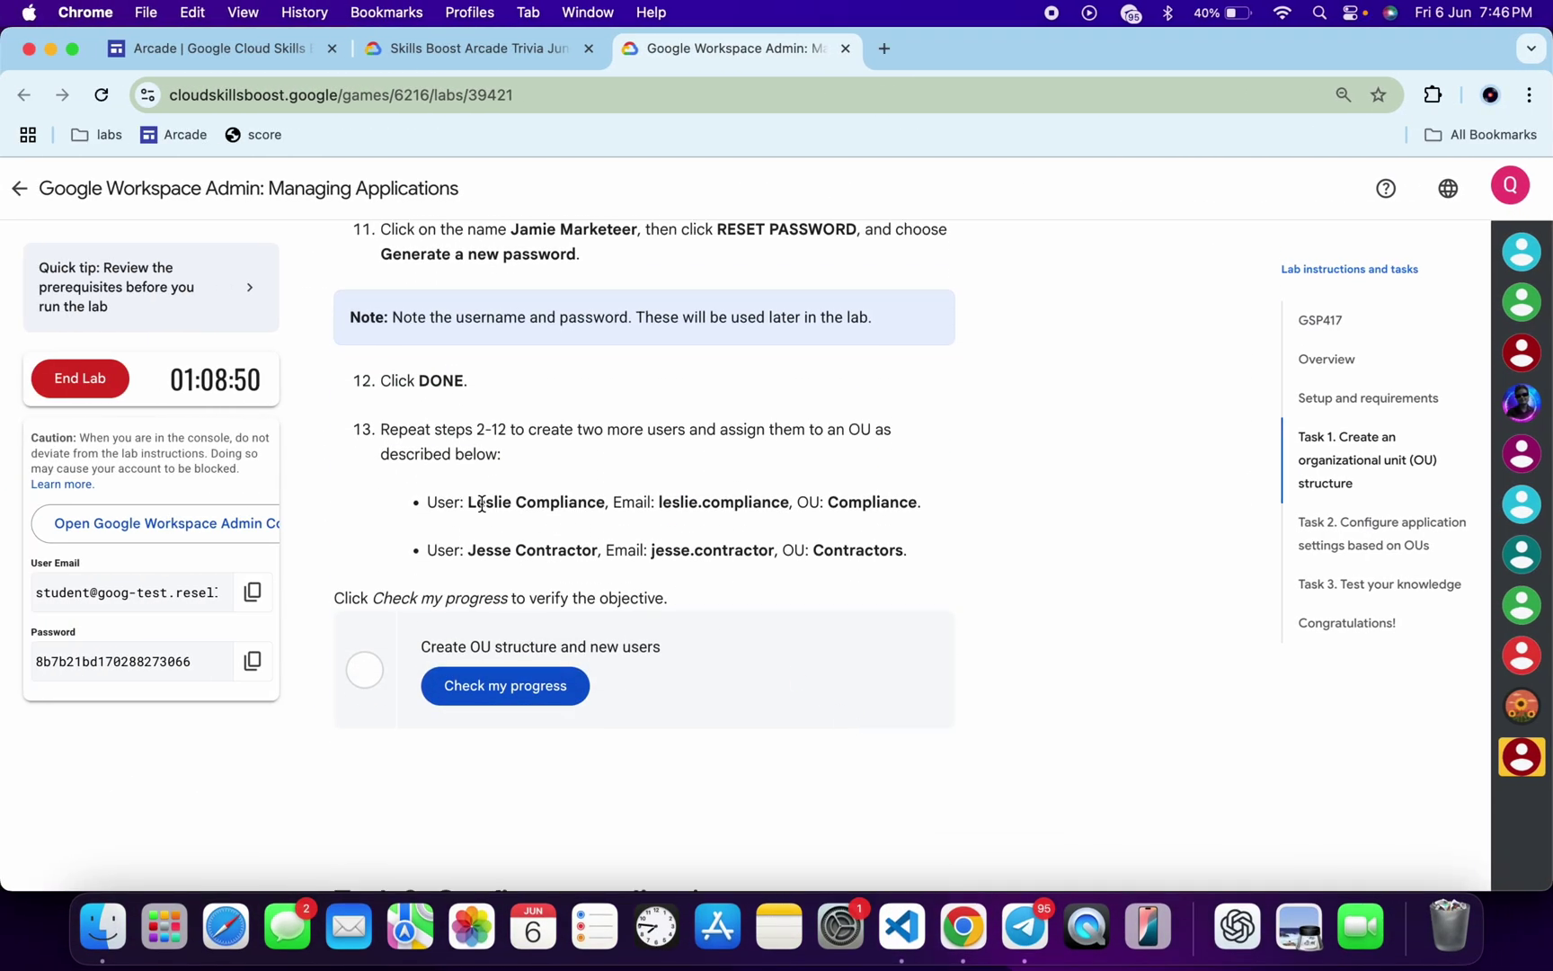
double_click(485, 504)
key("super+c")
key("ctrl+Right")
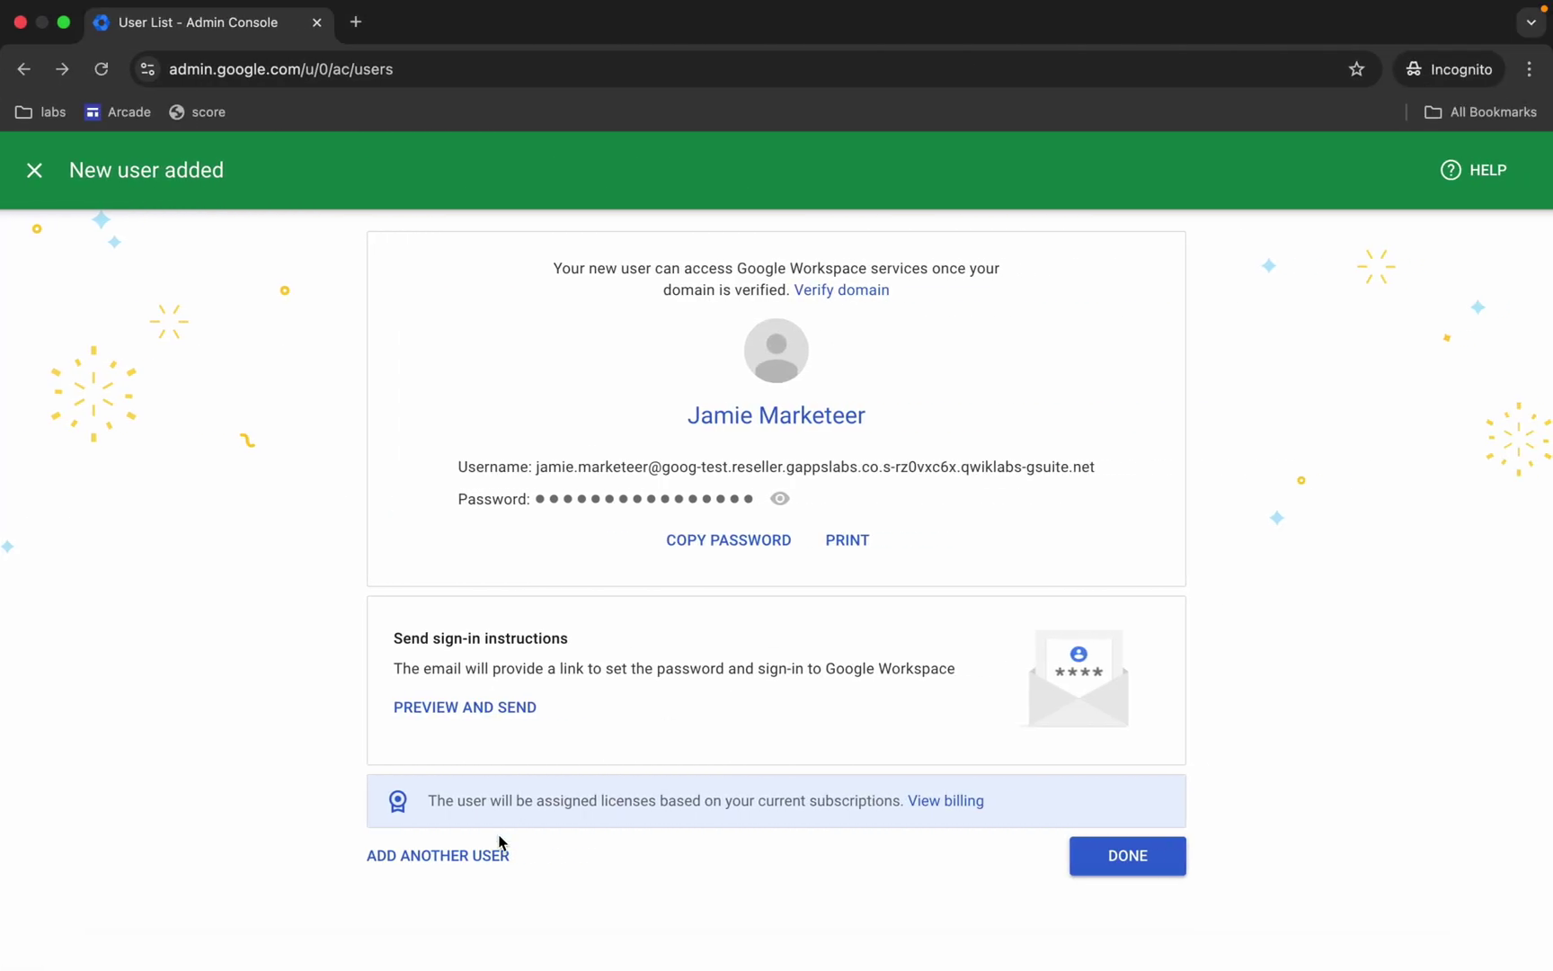
- Start another user and enter its first name, last name Compliance and primary email
left_click(448, 863)
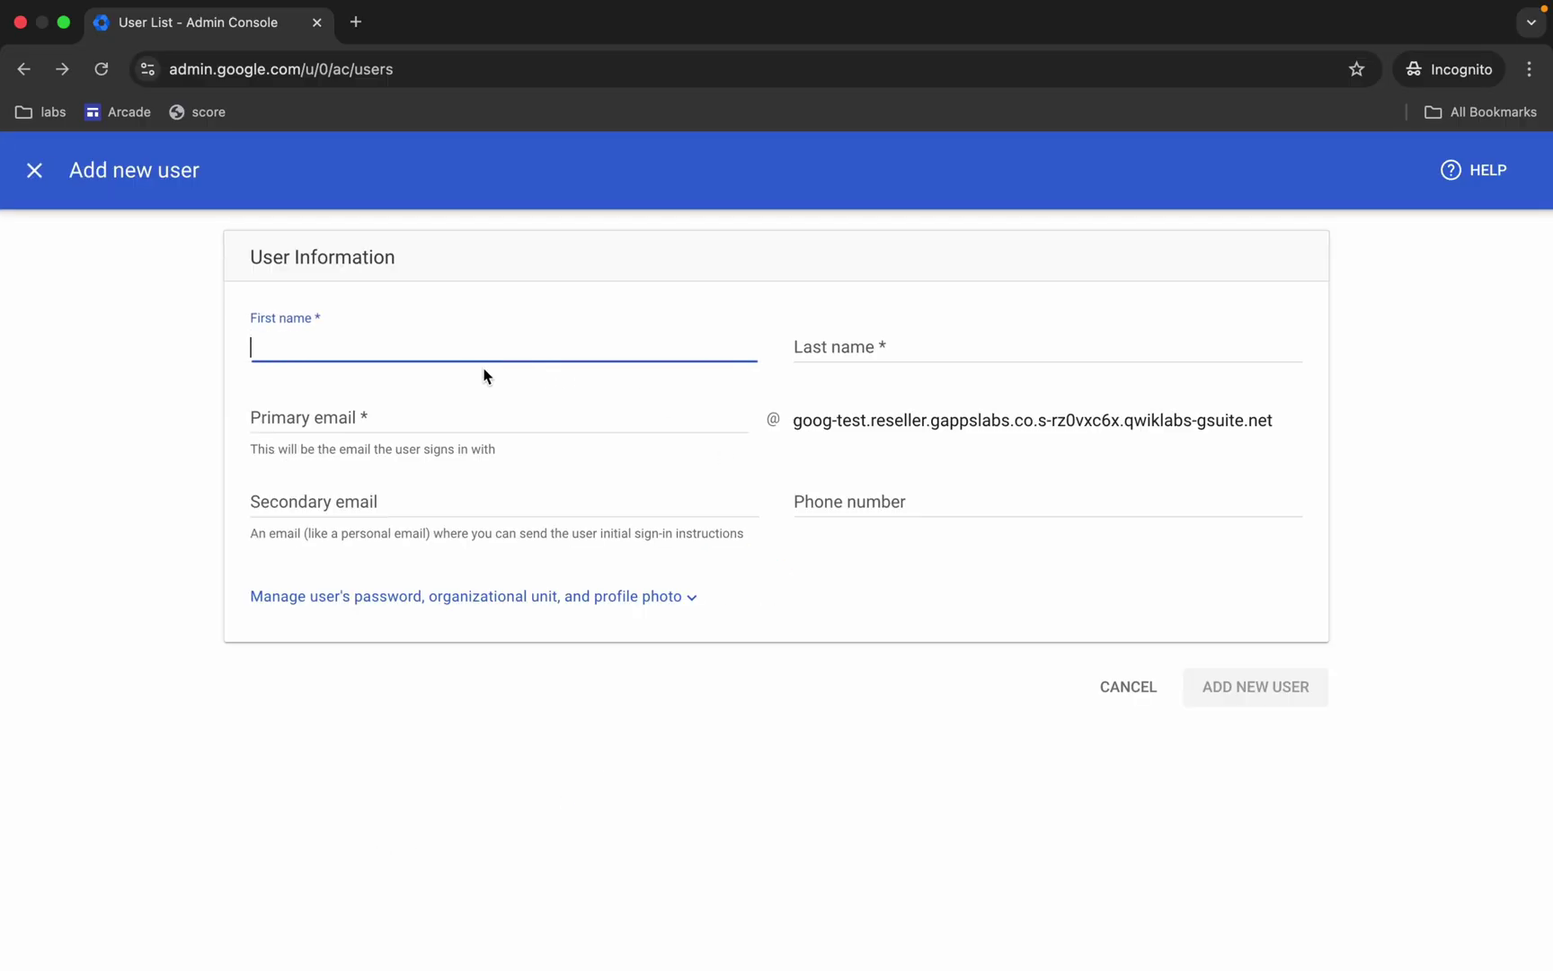
key("super+v")
key("ctrl+Left")
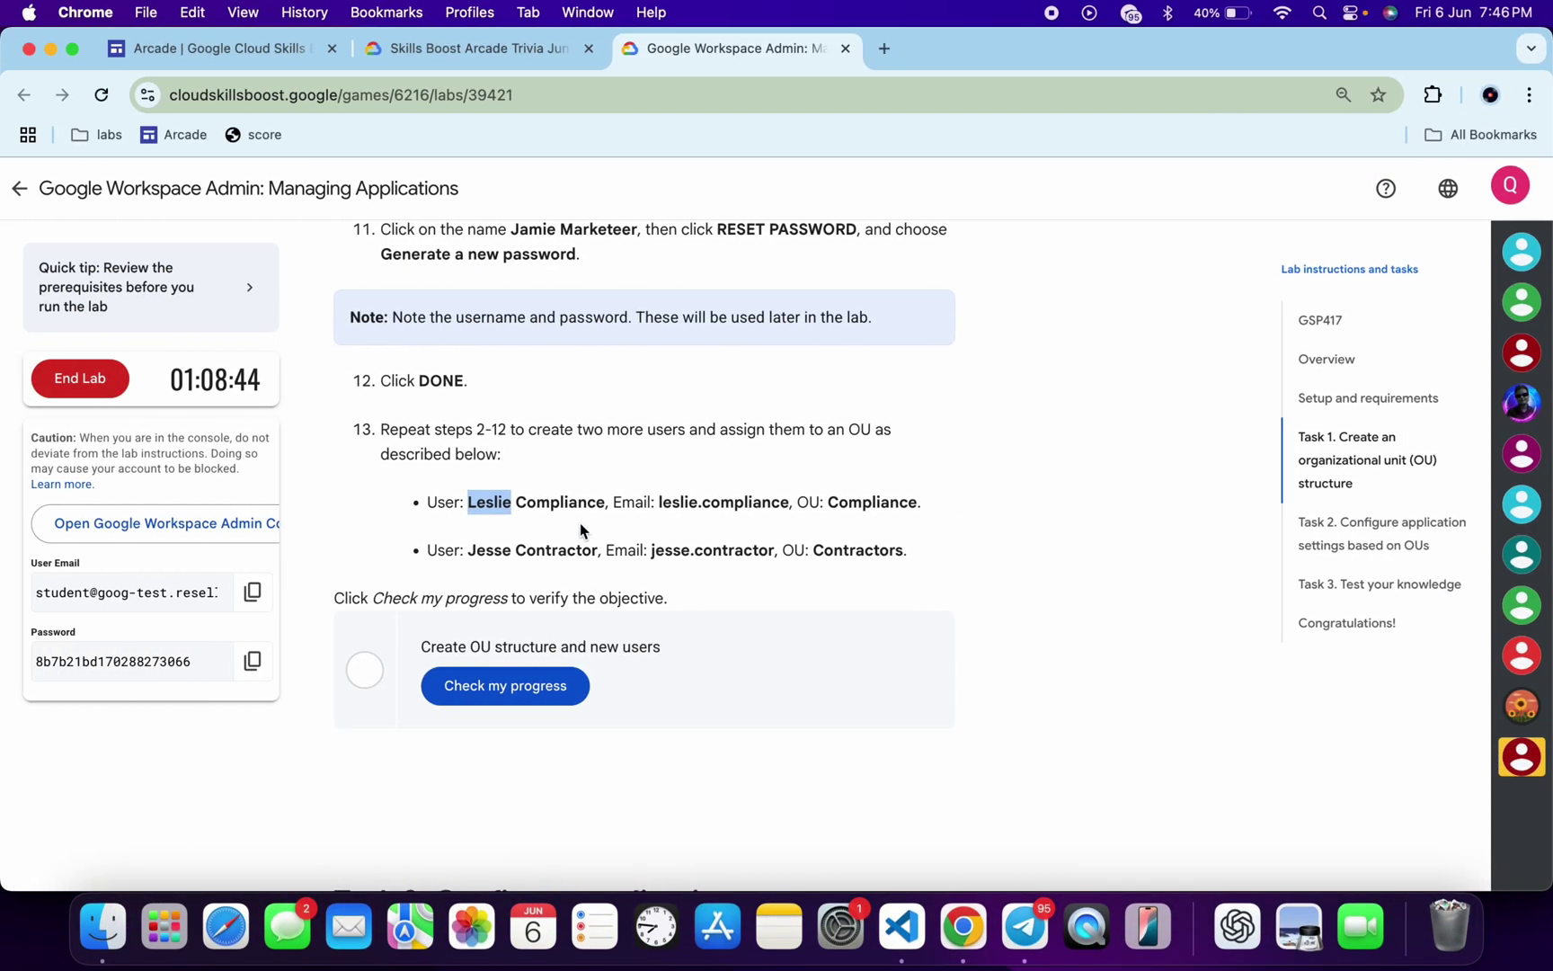
double_click(564, 505)
key("super+c")
key("ctrl+Right")
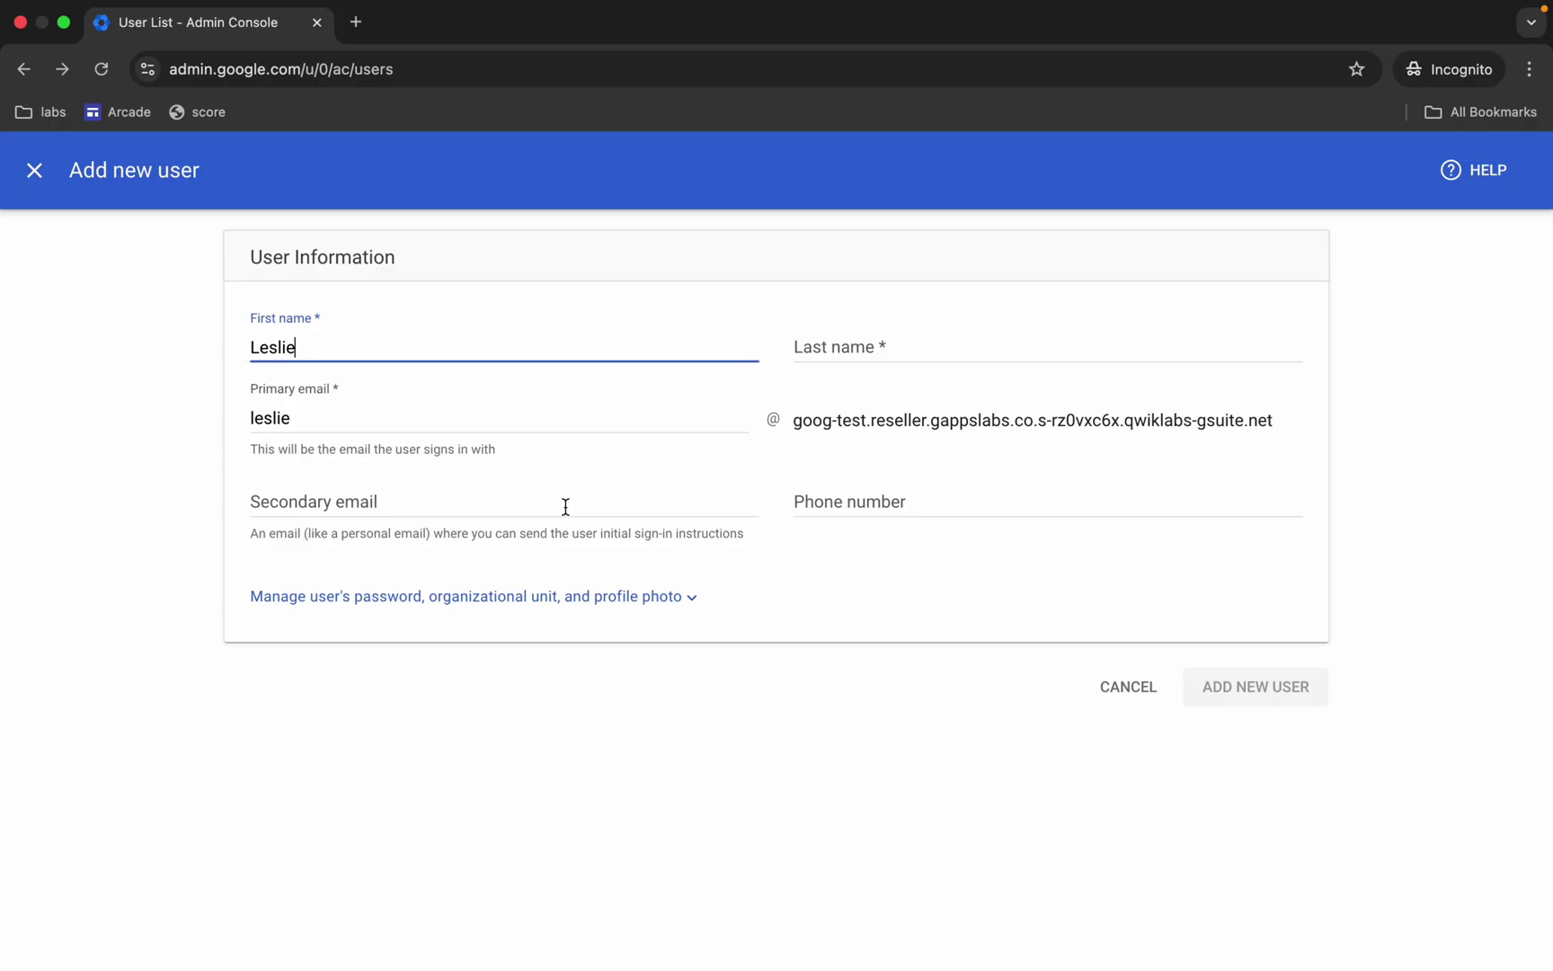
key("Tab")
key("super+v")
key("ctrl+Left")
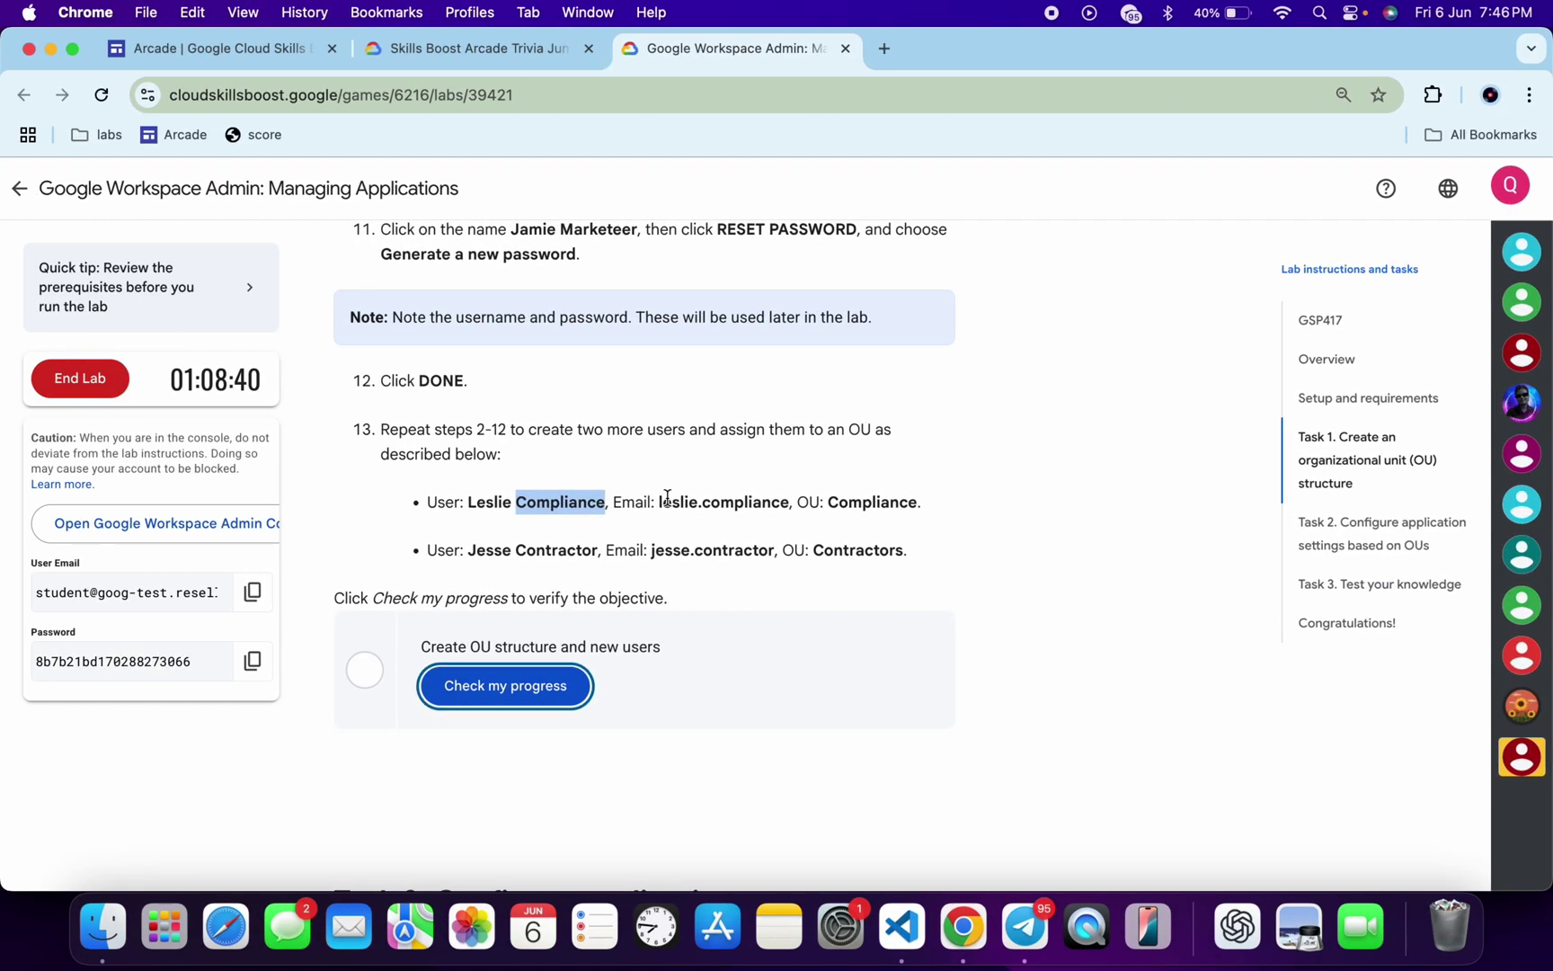
left_click_drag(659, 502, 791, 500)
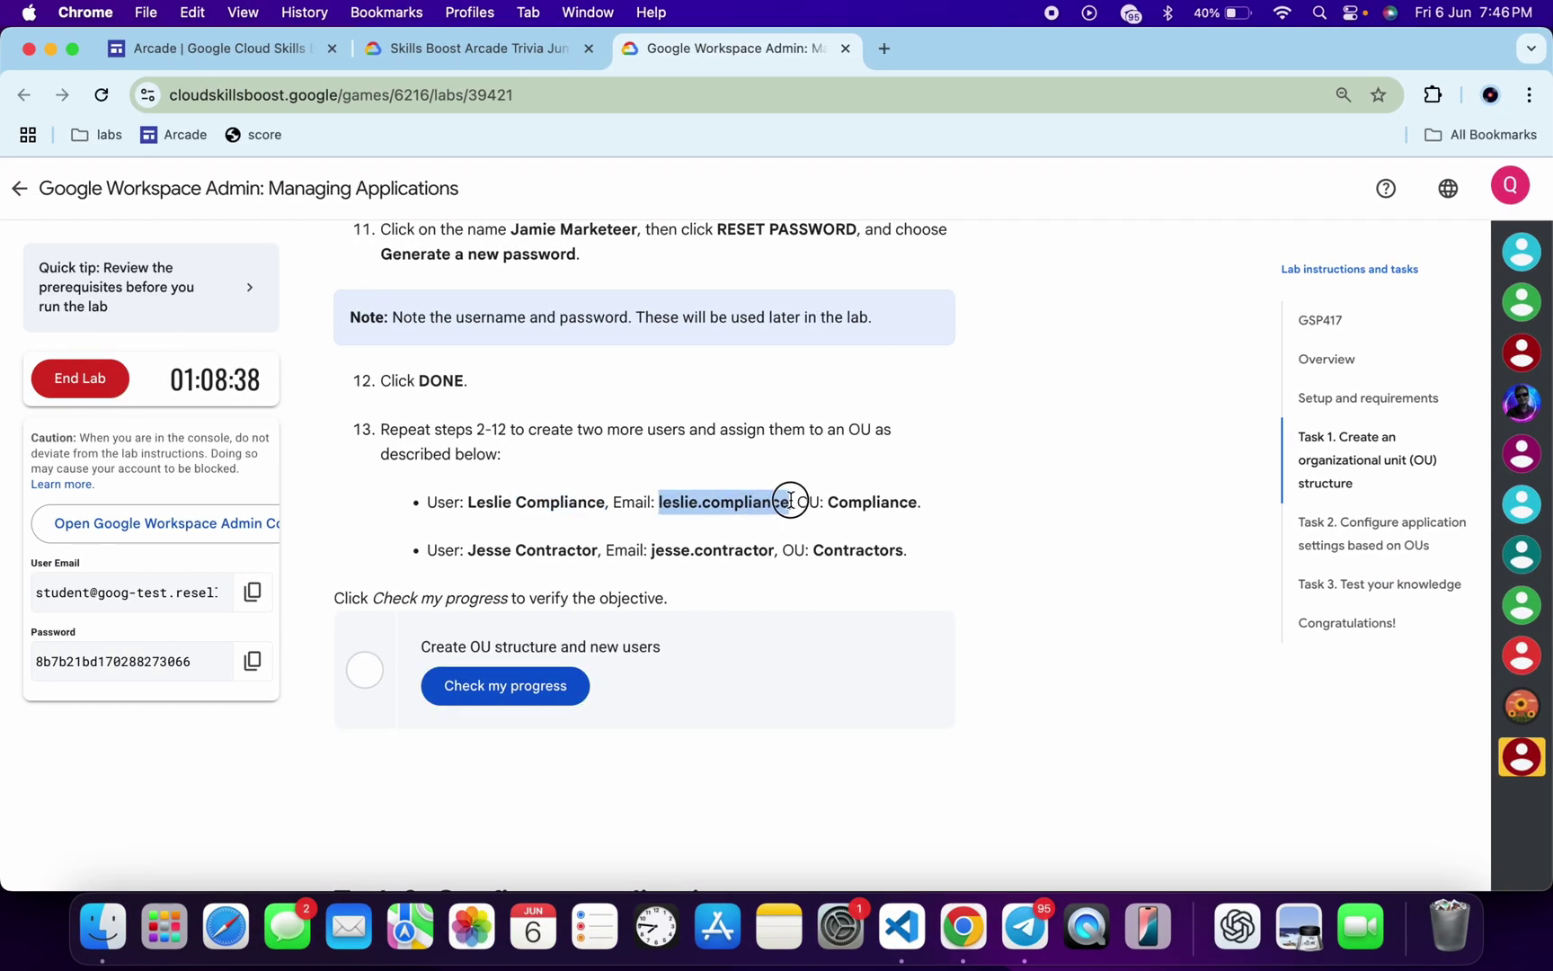
key("super+c")
key("ctrl+Right")
double_click(478, 412)
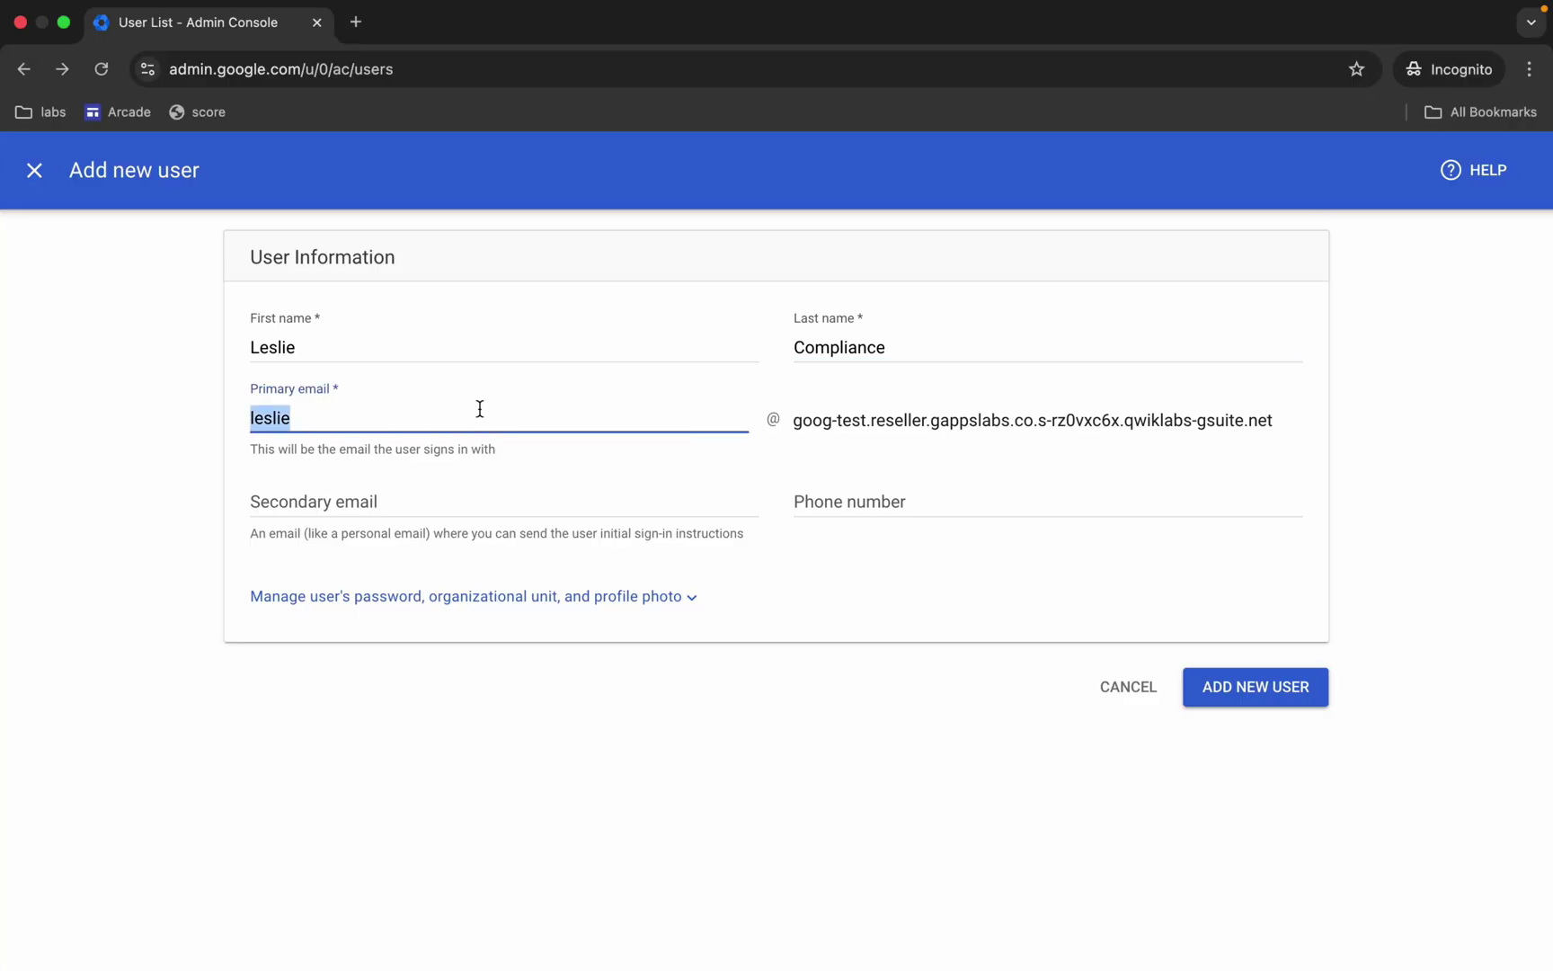
key("super+v")
- Set the user's organizational unit to Compliance and add the user
left_click(685, 598)
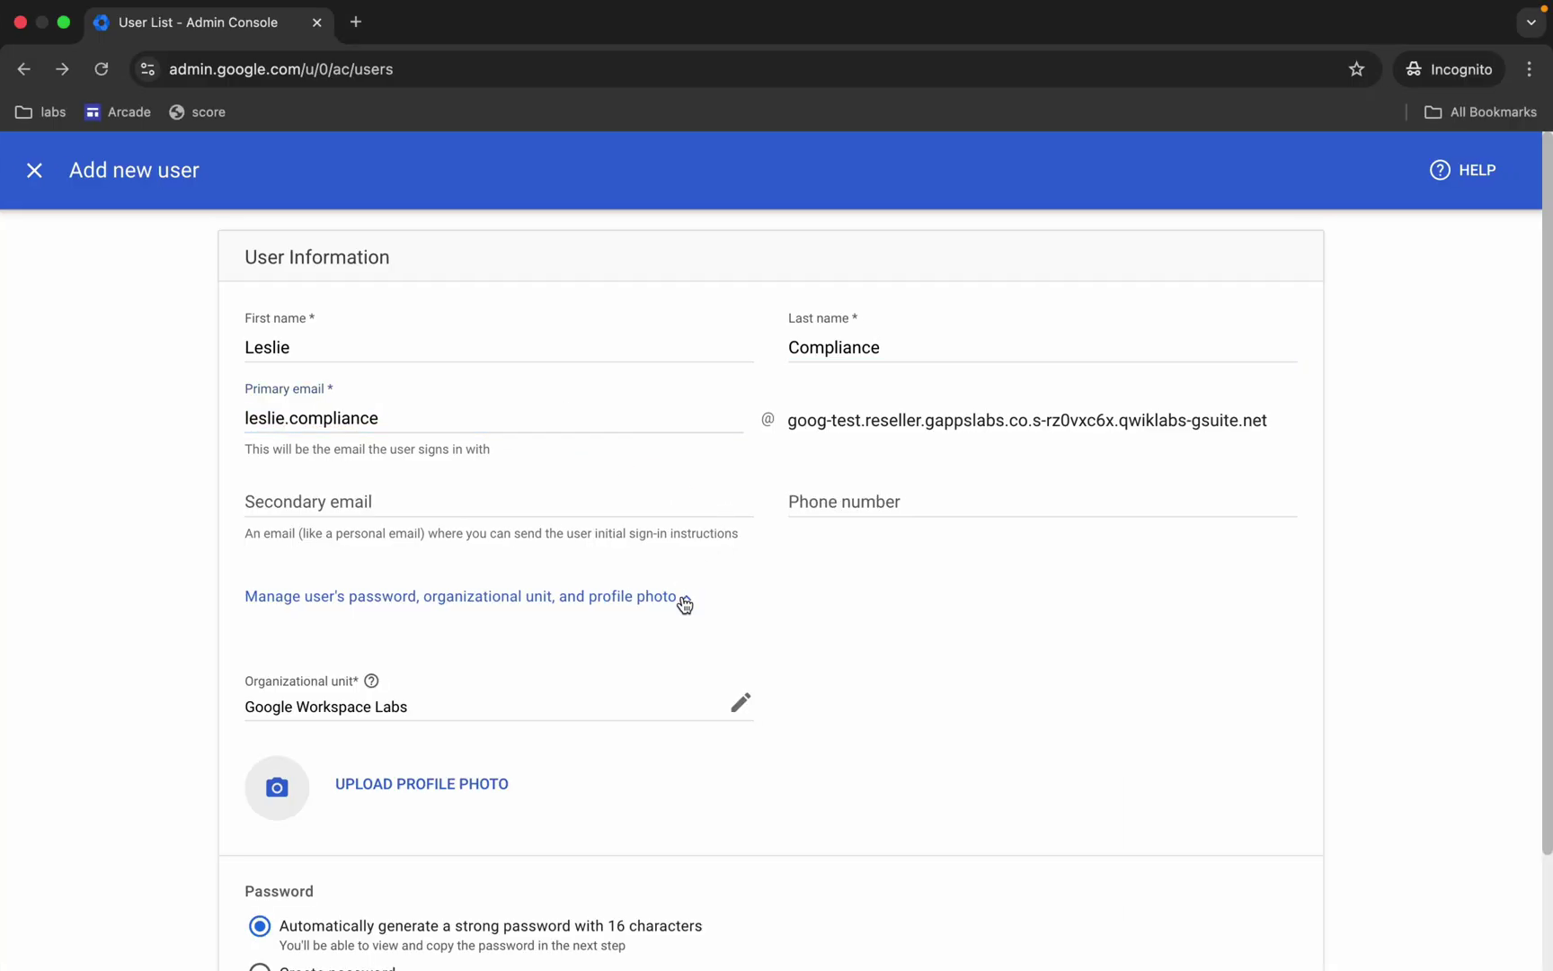
key("ctrl+Left")
scroll(746, 584, "down", 1)
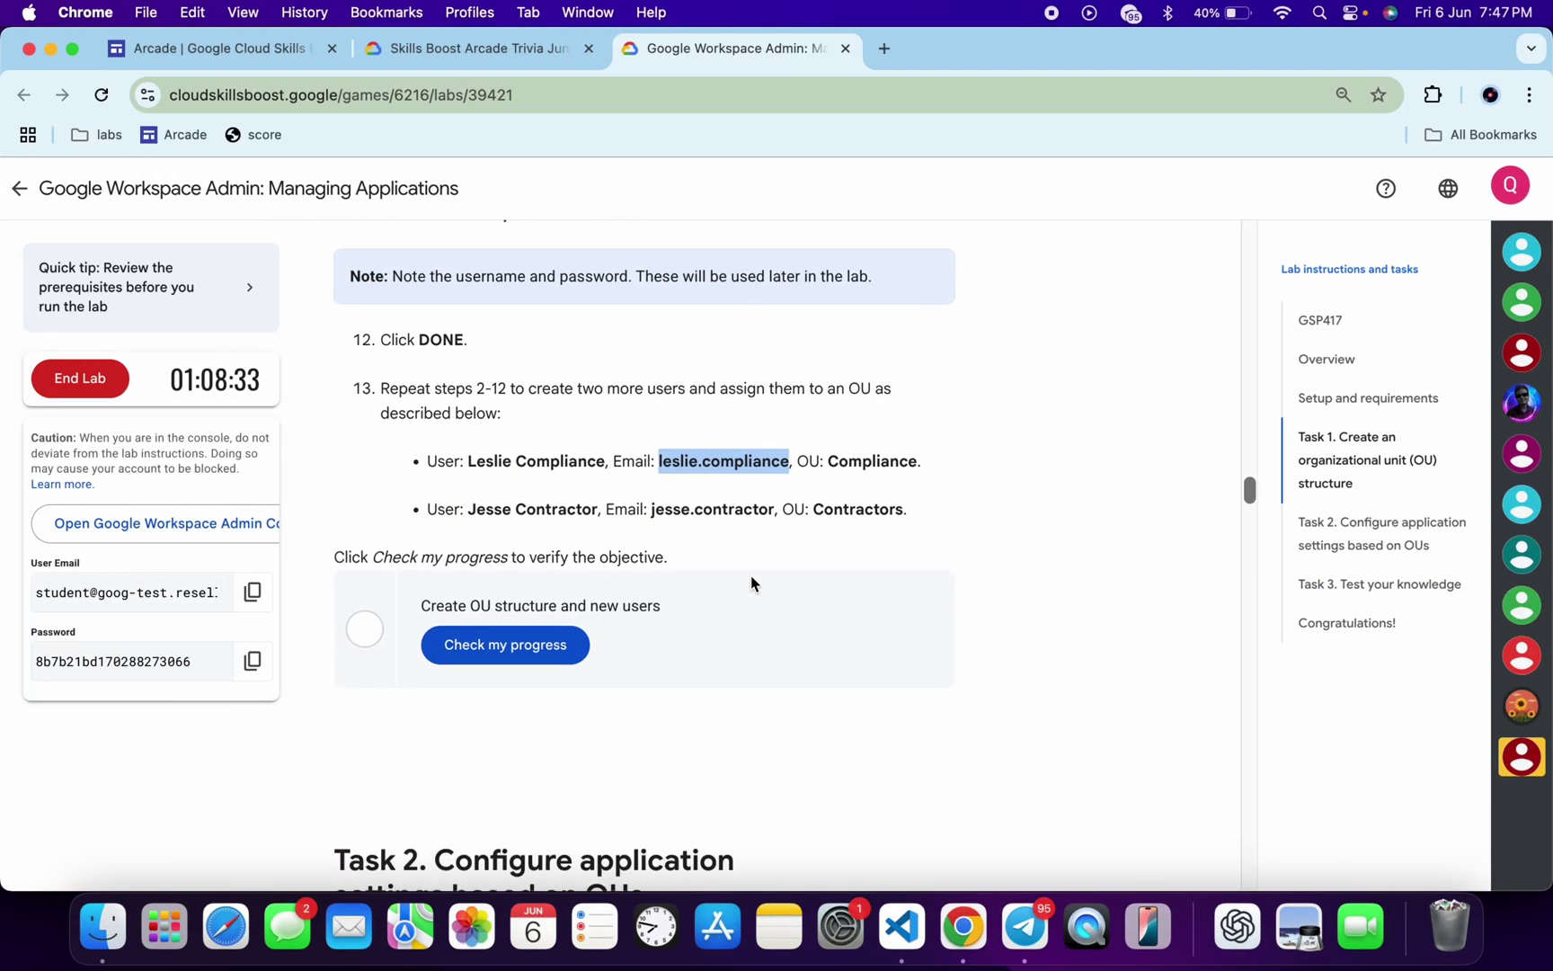
double_click(850, 458)
key("super+c")
key("ctrl+Right")
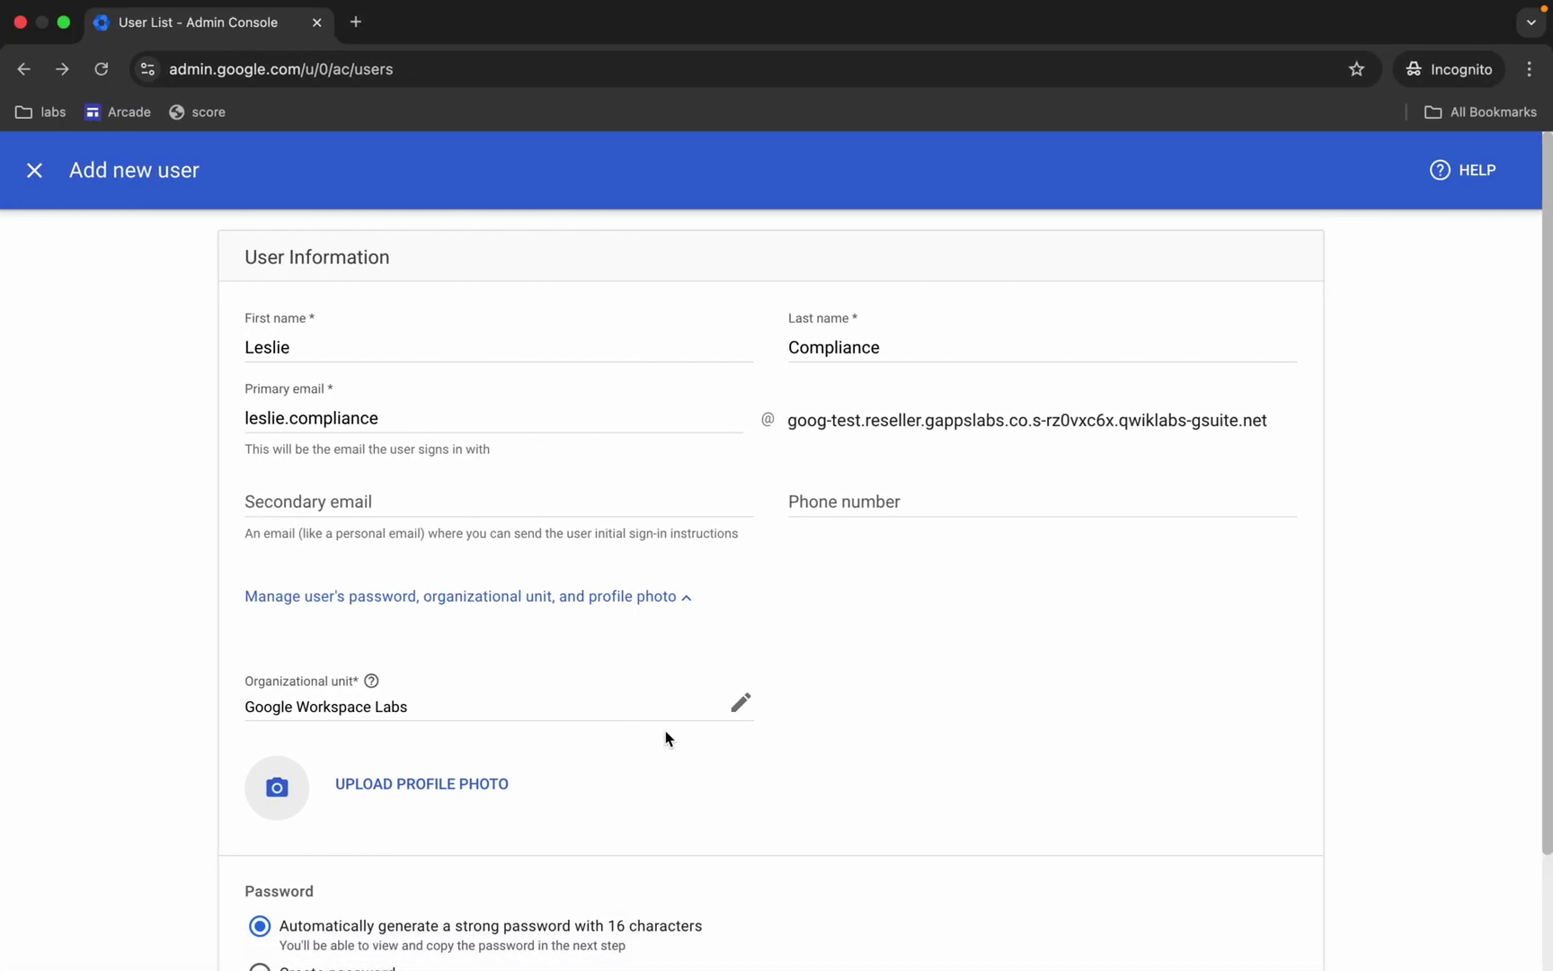
left_click(737, 703)
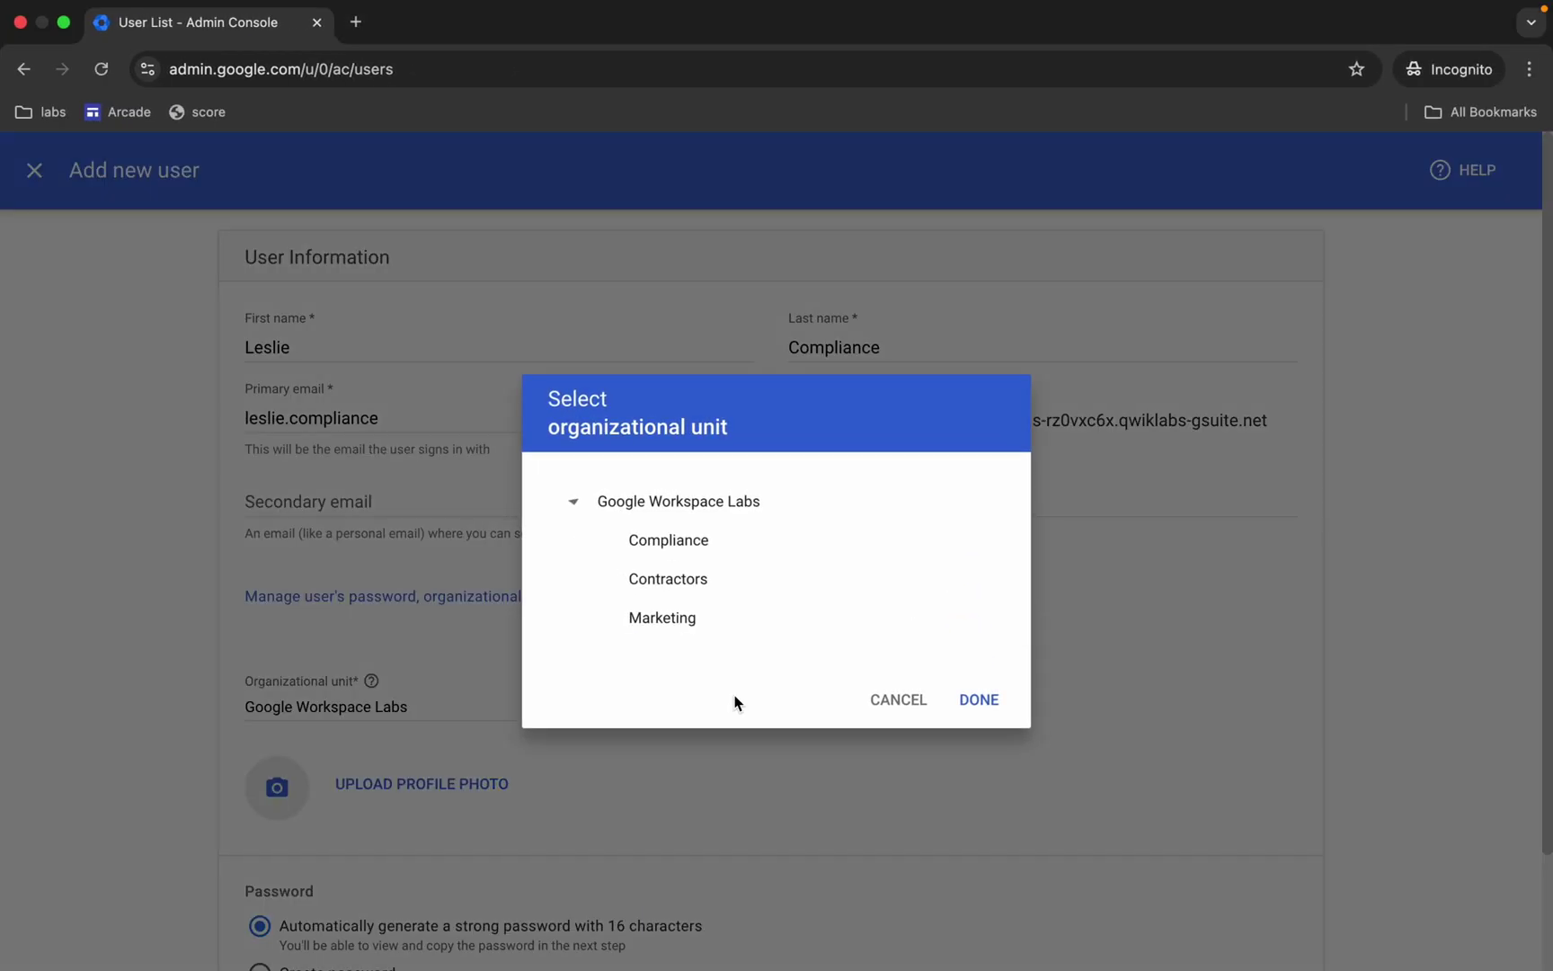
left_click(650, 546)
left_click(989, 704)
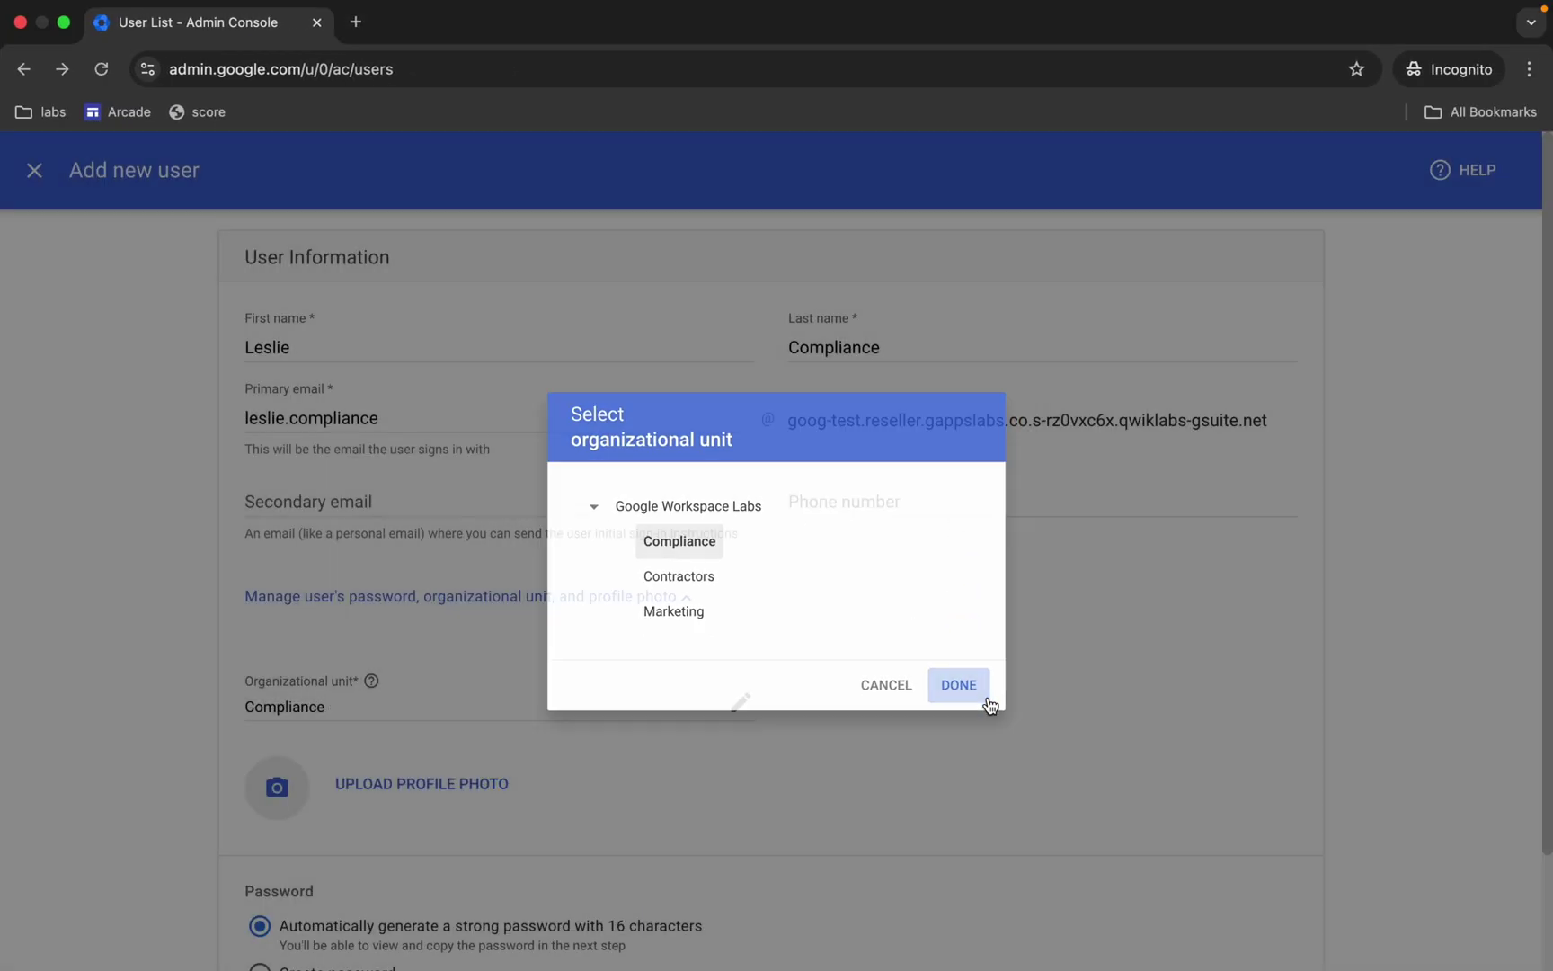
scroll(988, 704, "down", 3)
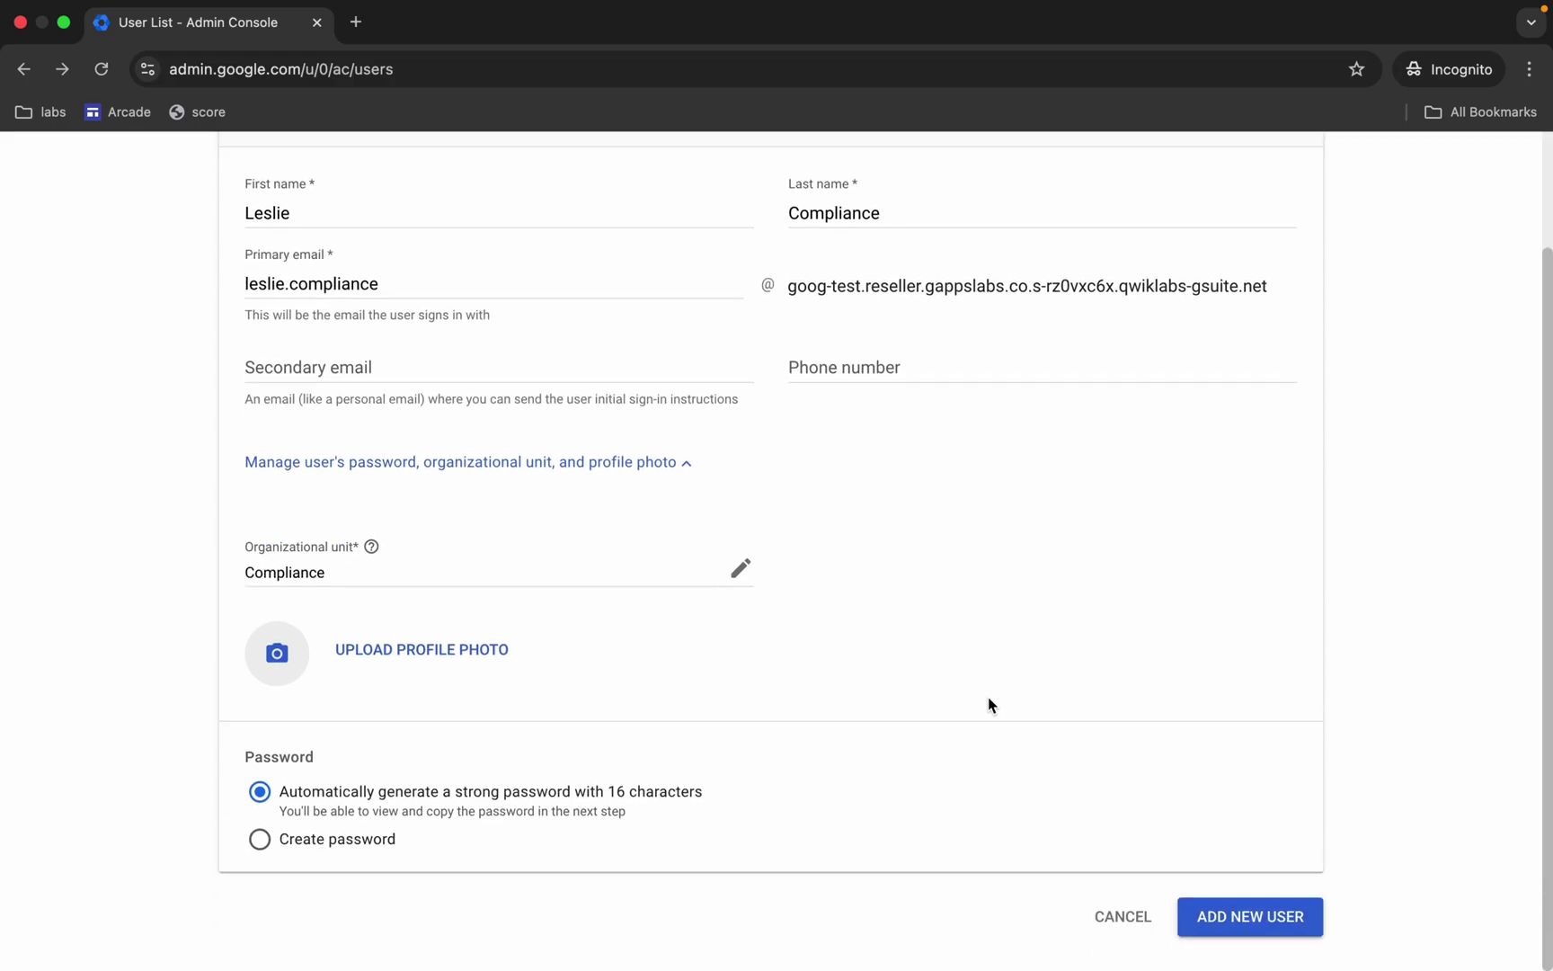
left_click(1230, 917)
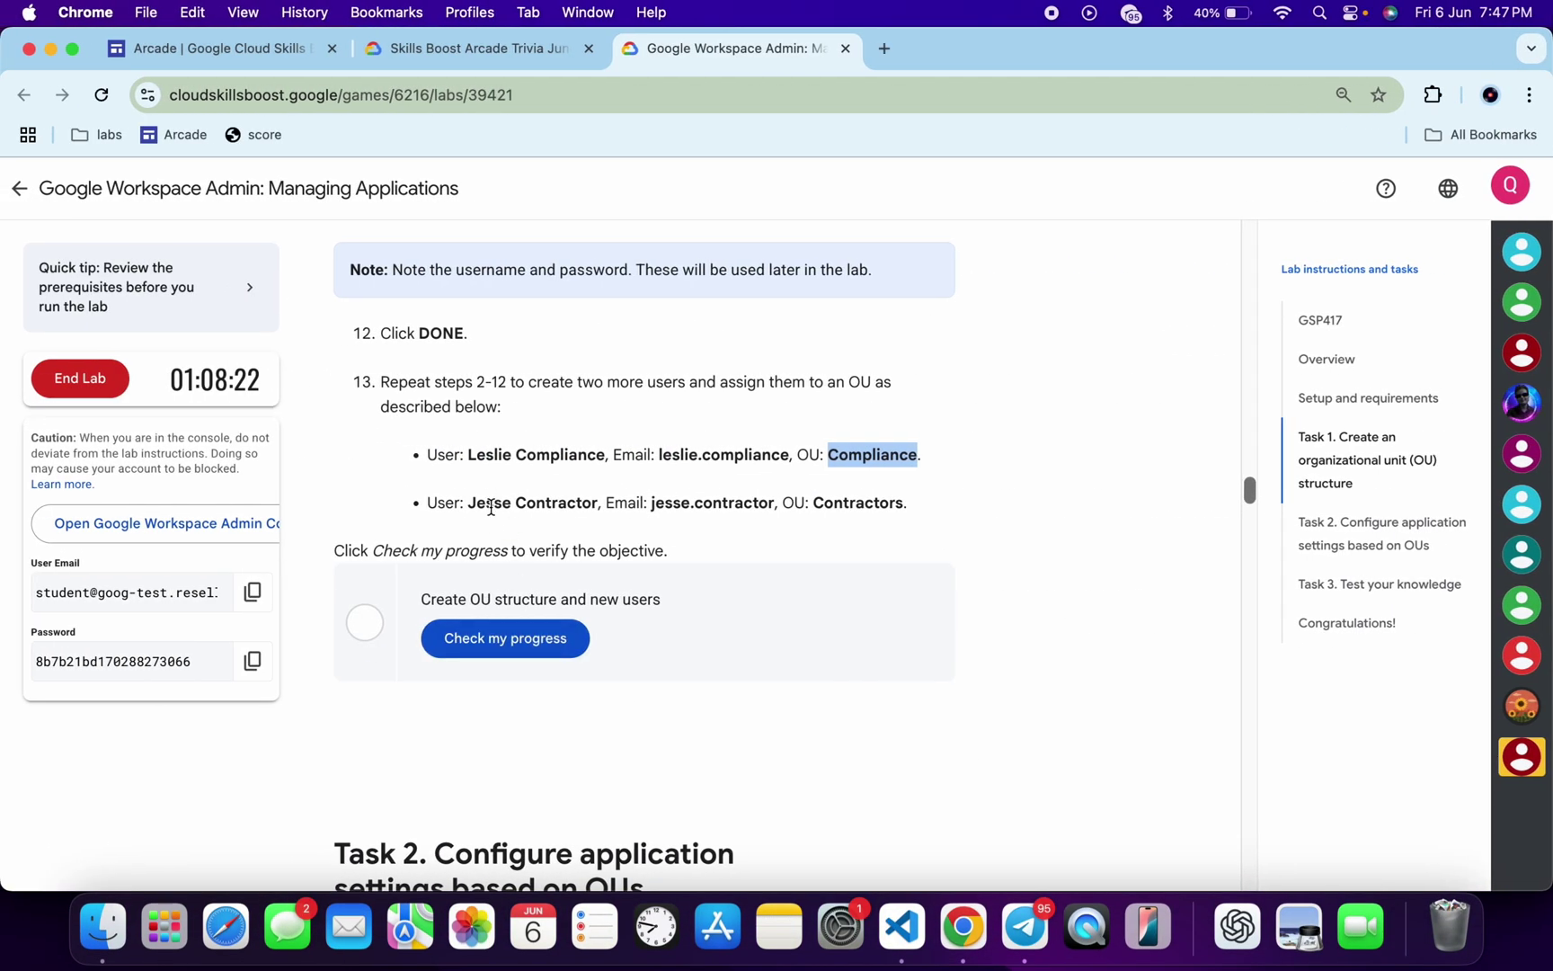
- Start another user and enter the contractor's first name, last name and primary email
double_click(491, 517)
key("super+c")
key("ctrl+Right")
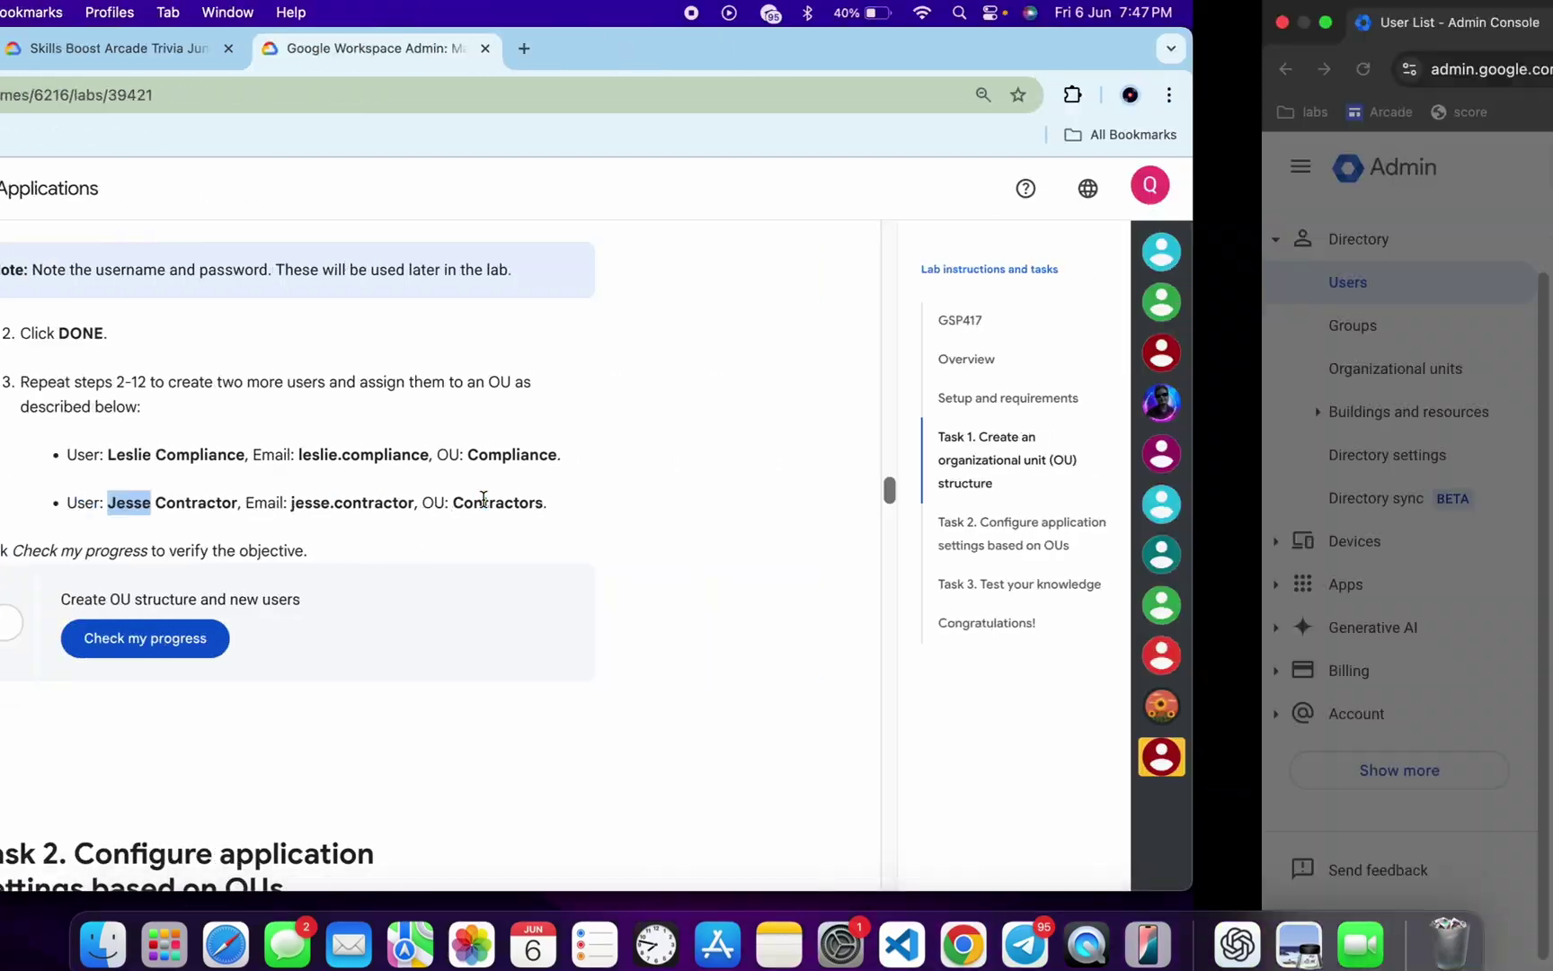
left_click(465, 861)
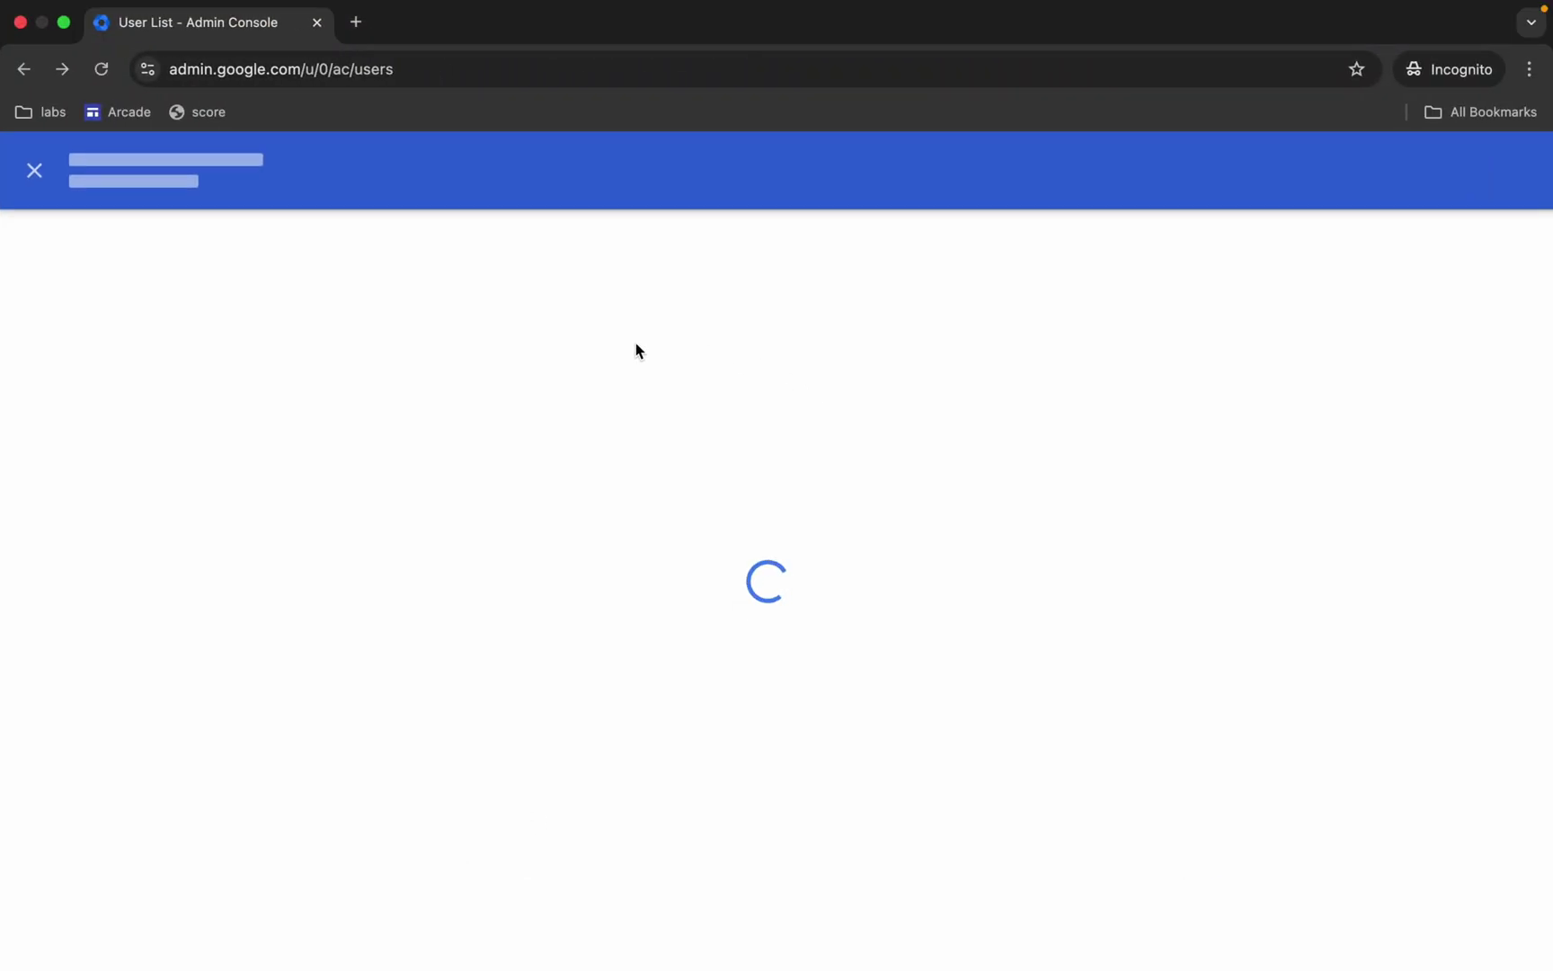
key("super+v")
key("ctrl+Left")
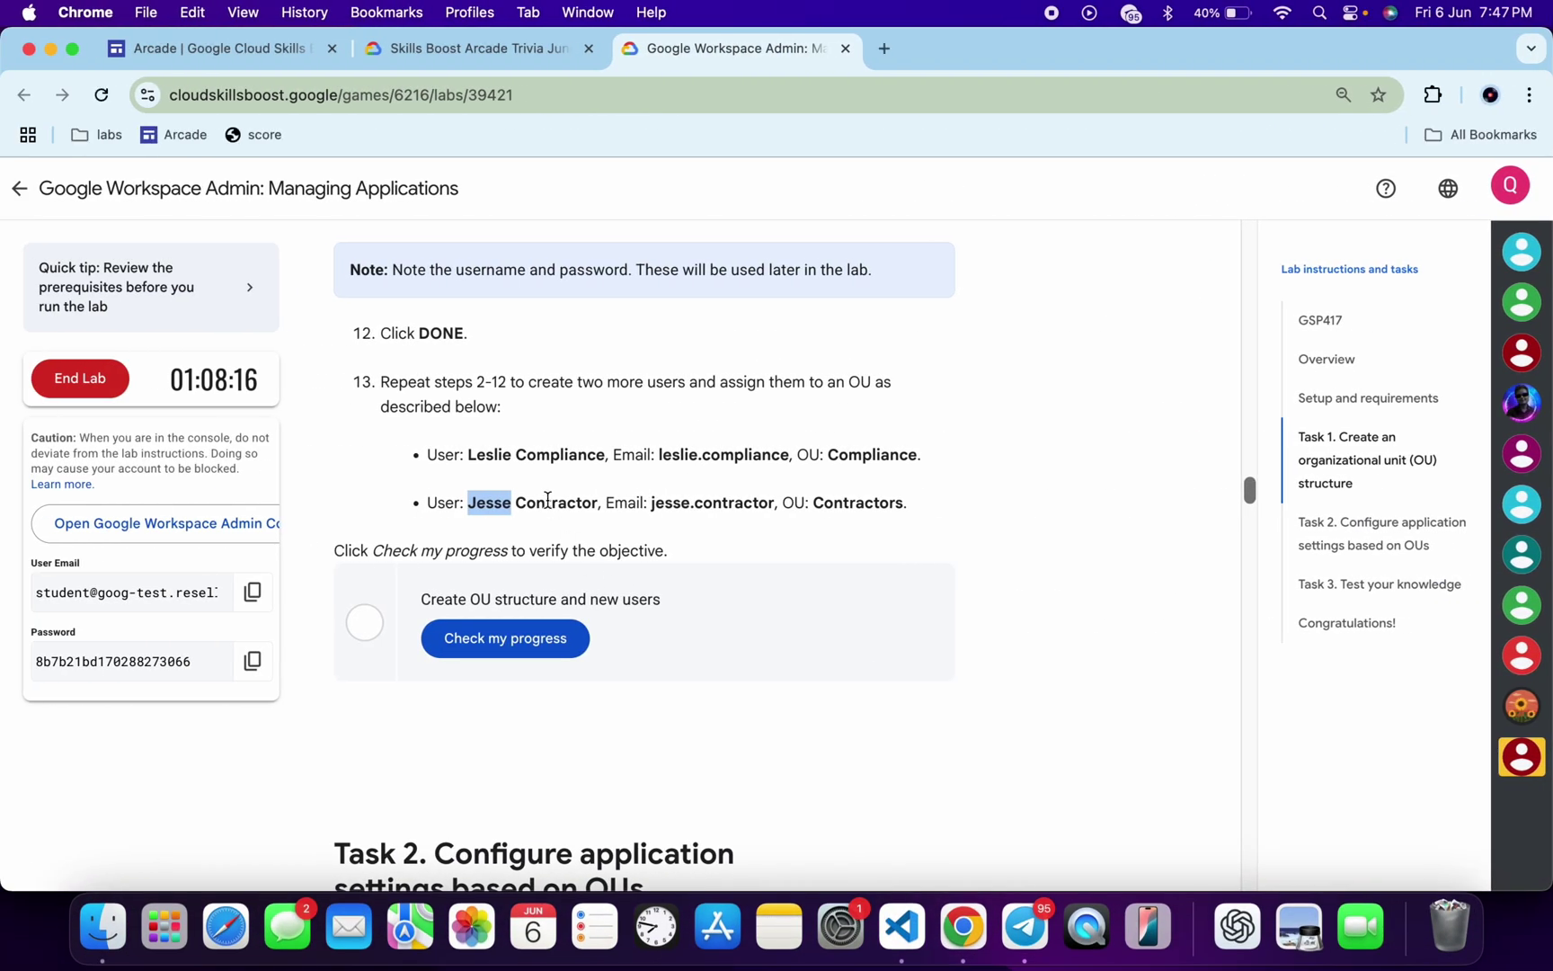
double_click(547, 500)
key("super+c")
key("ctrl+Right")
key("Tab")
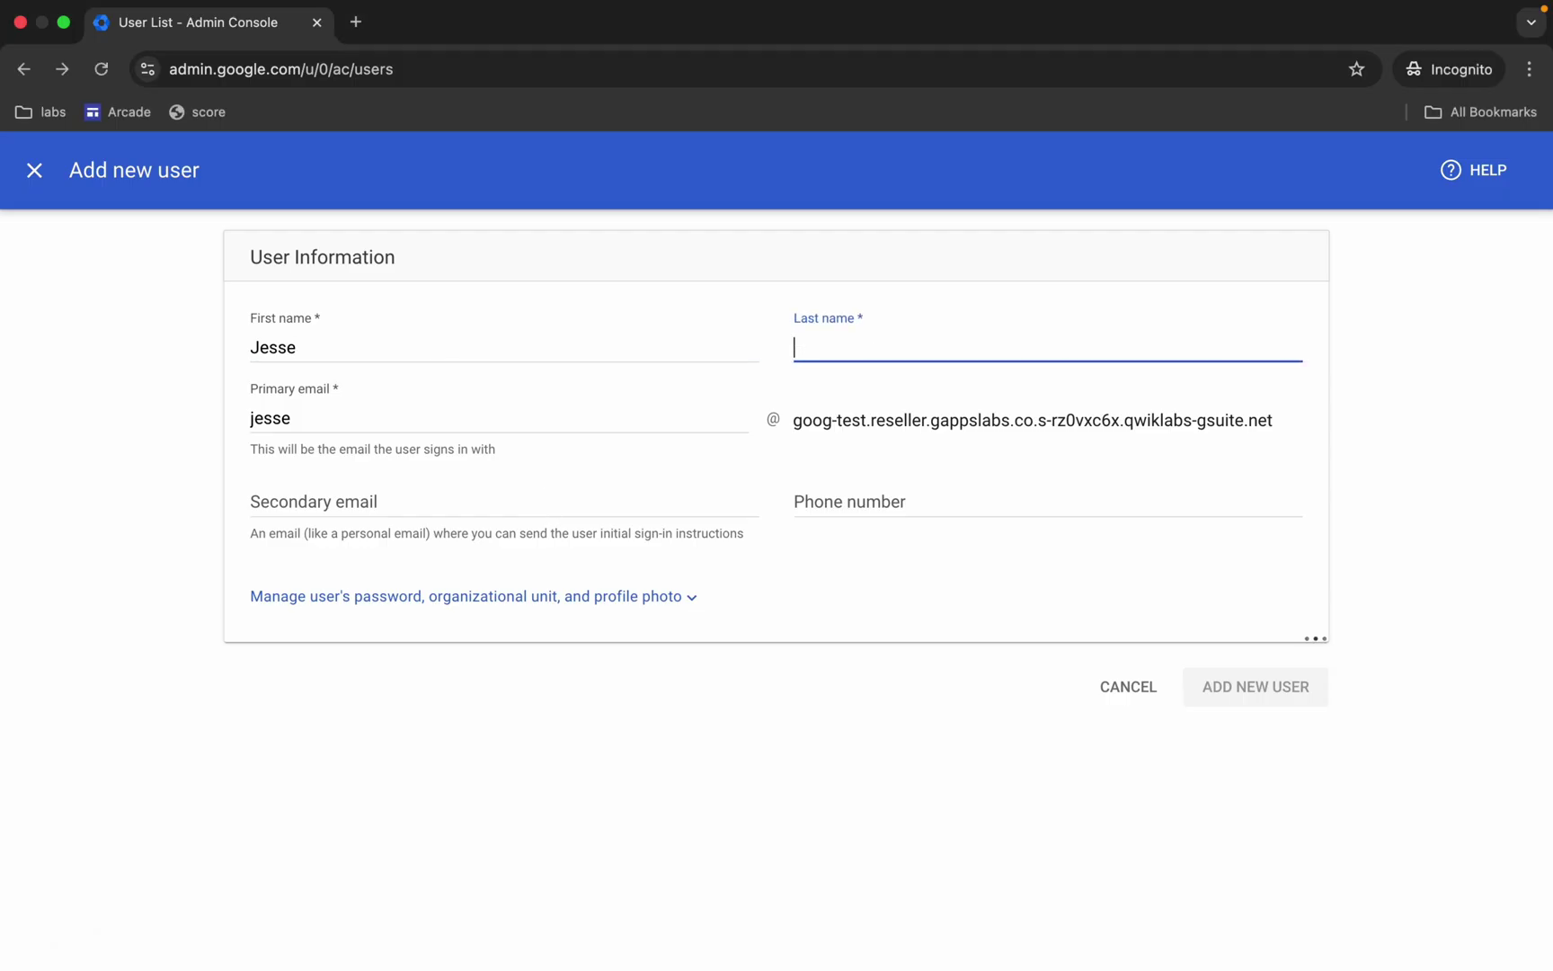
key("super+v")
key("ctrl+Left")
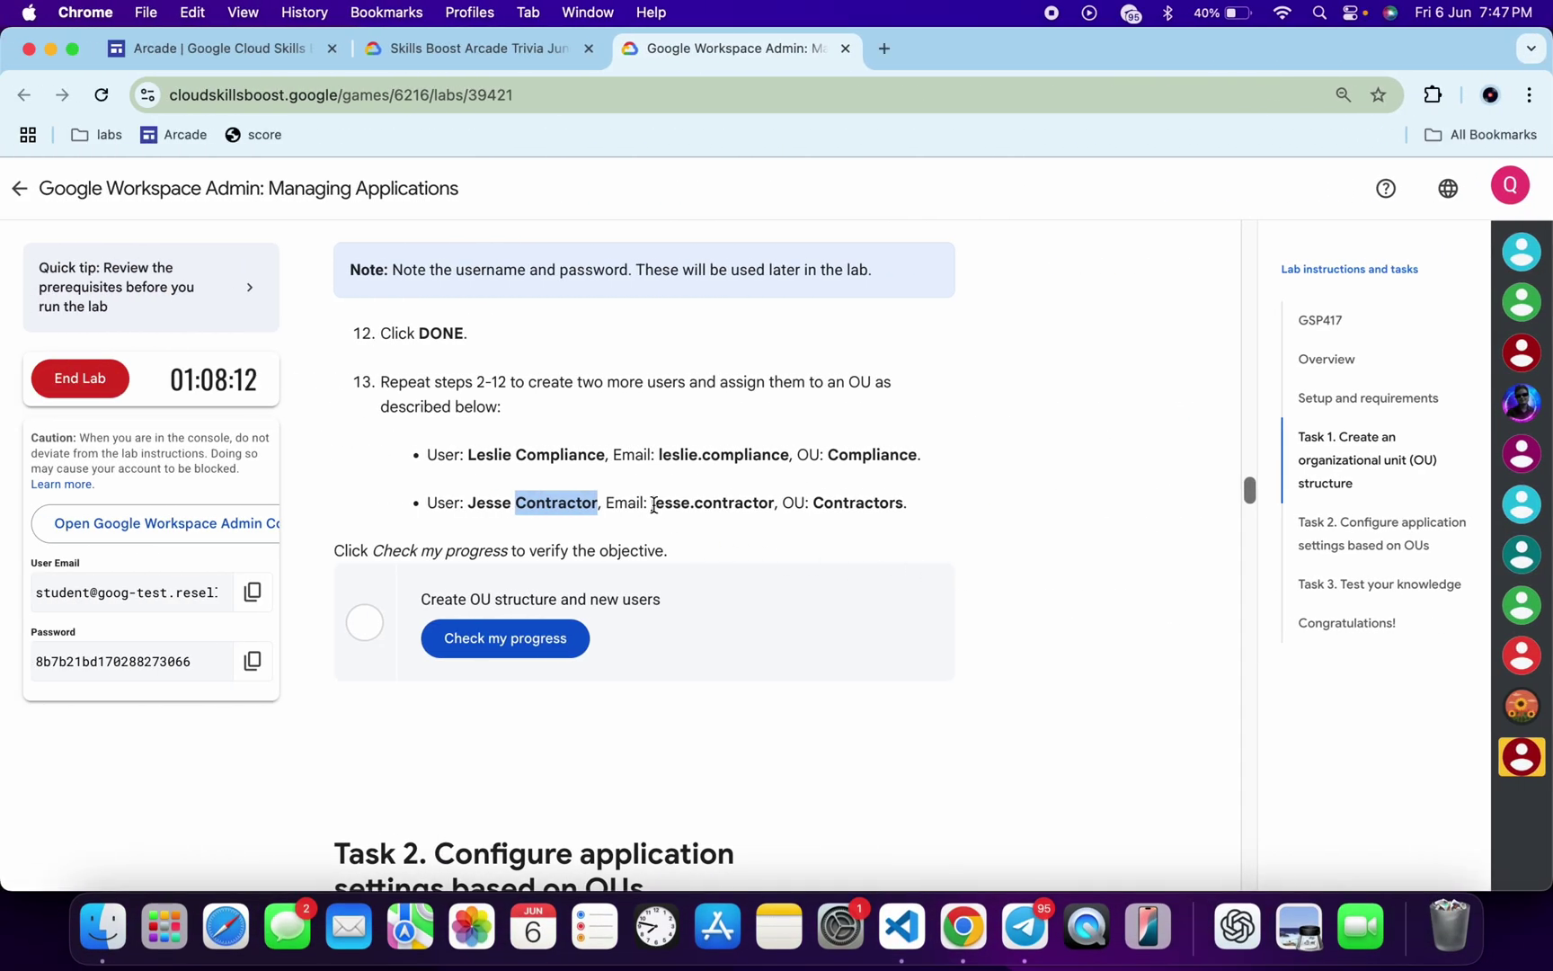
left_click_drag(653, 504, 769, 496)
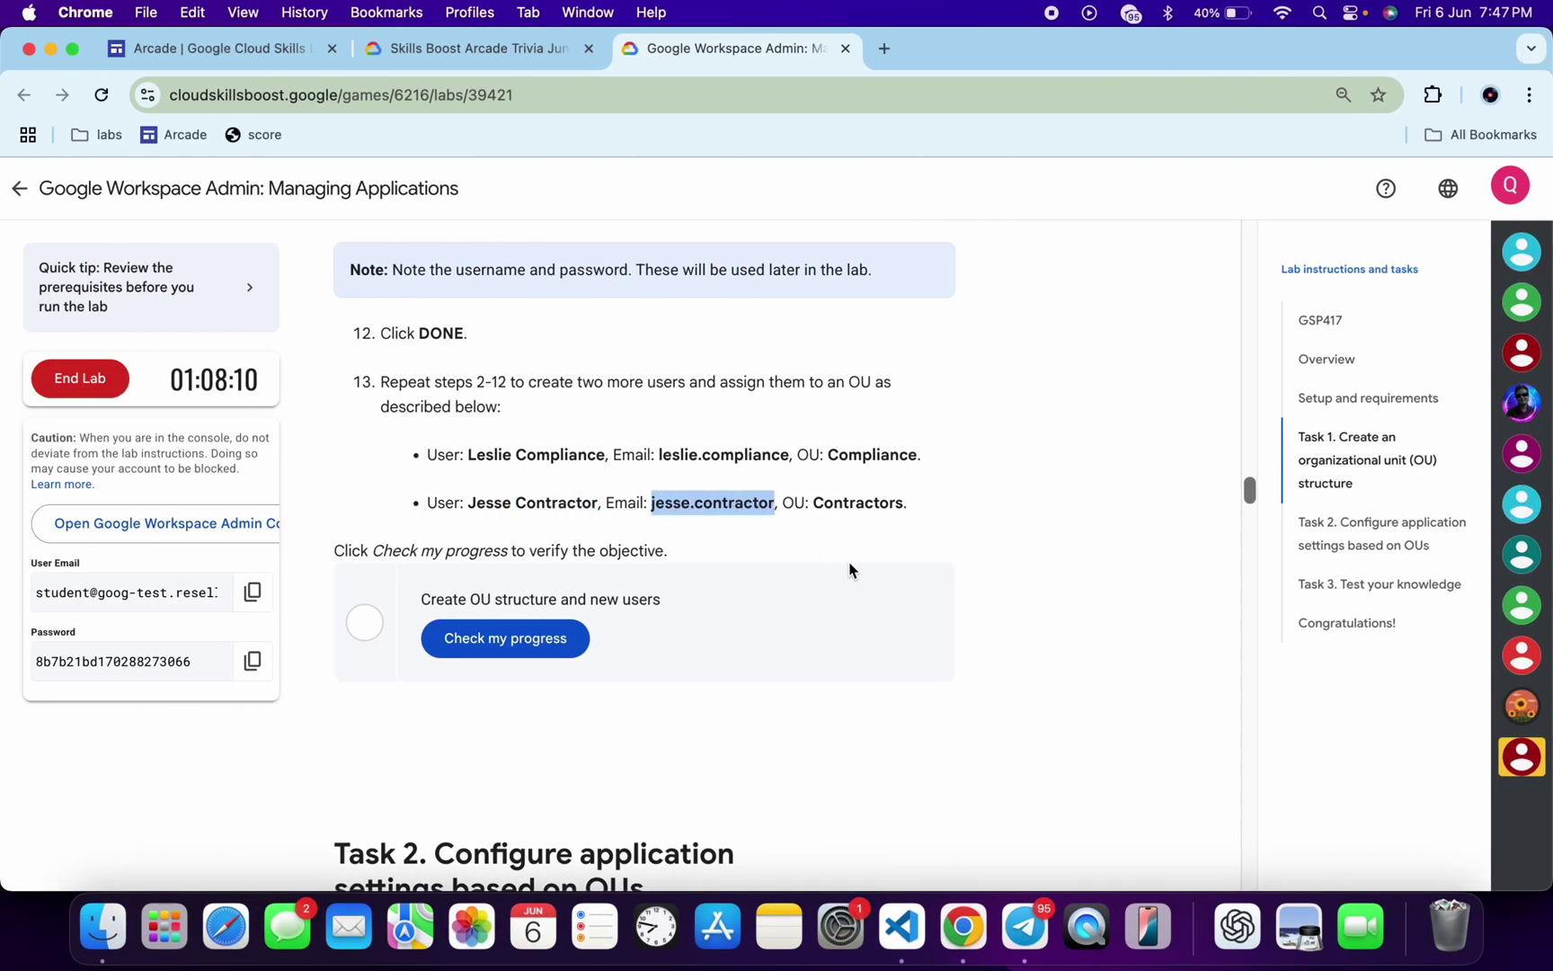
key("super+c")
key("ctrl+Right")
key("Tab")
key("super+v")
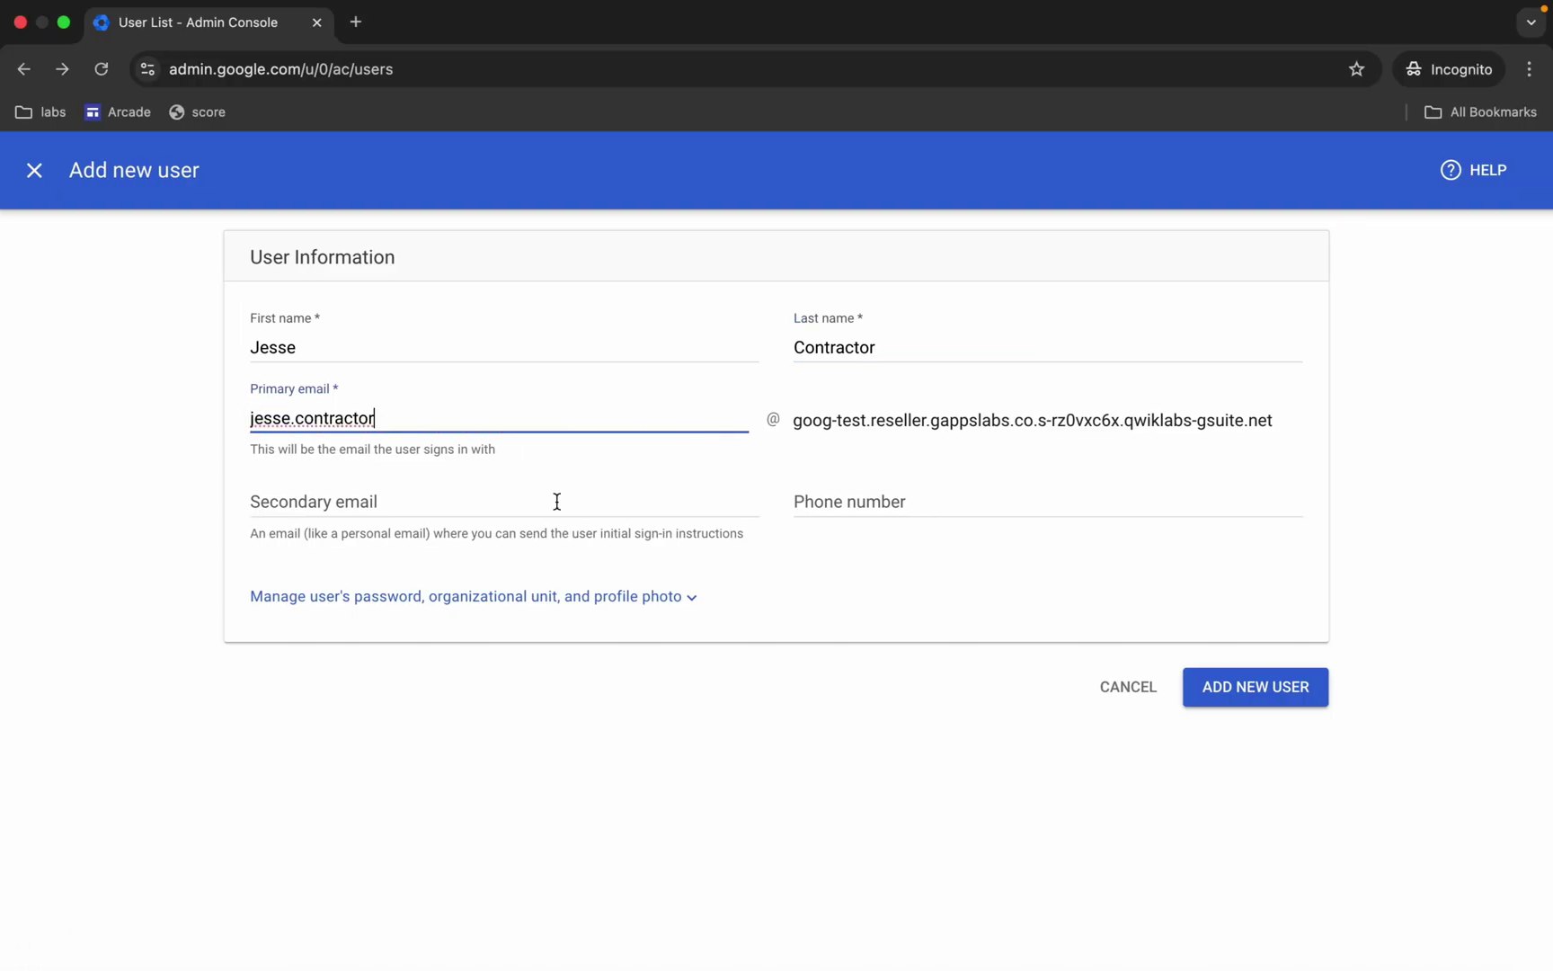
- Place the user in the Contractors unit, add the account, and dismiss the confirmation dialogs
key("ctrl+Left")
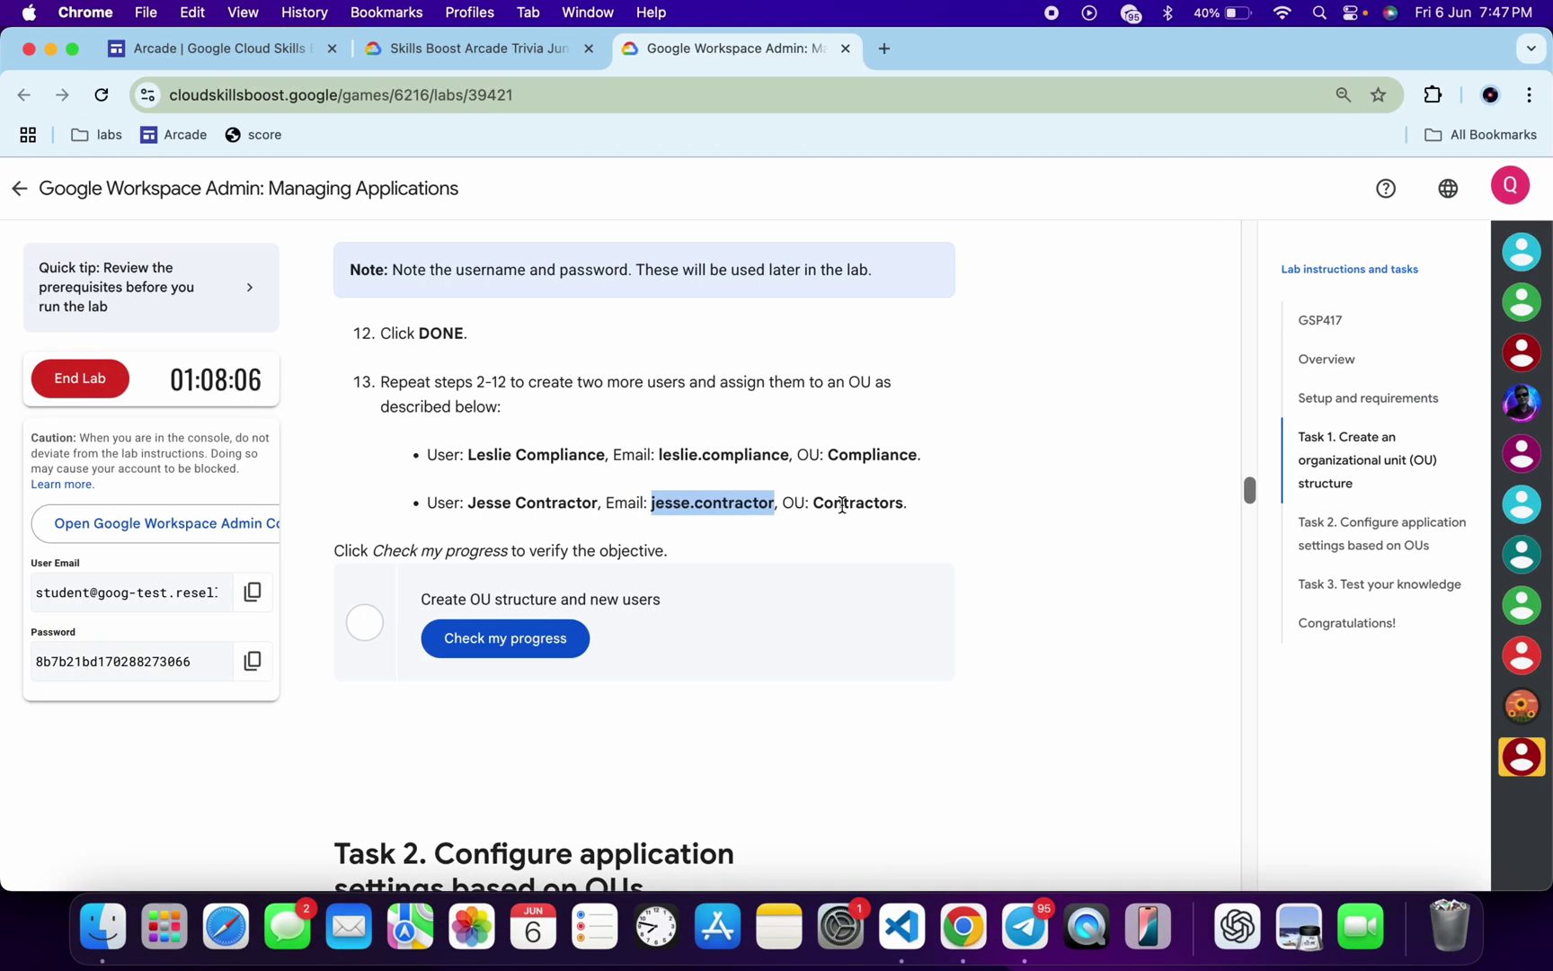
key("ctrl+Right")
left_click(656, 612)
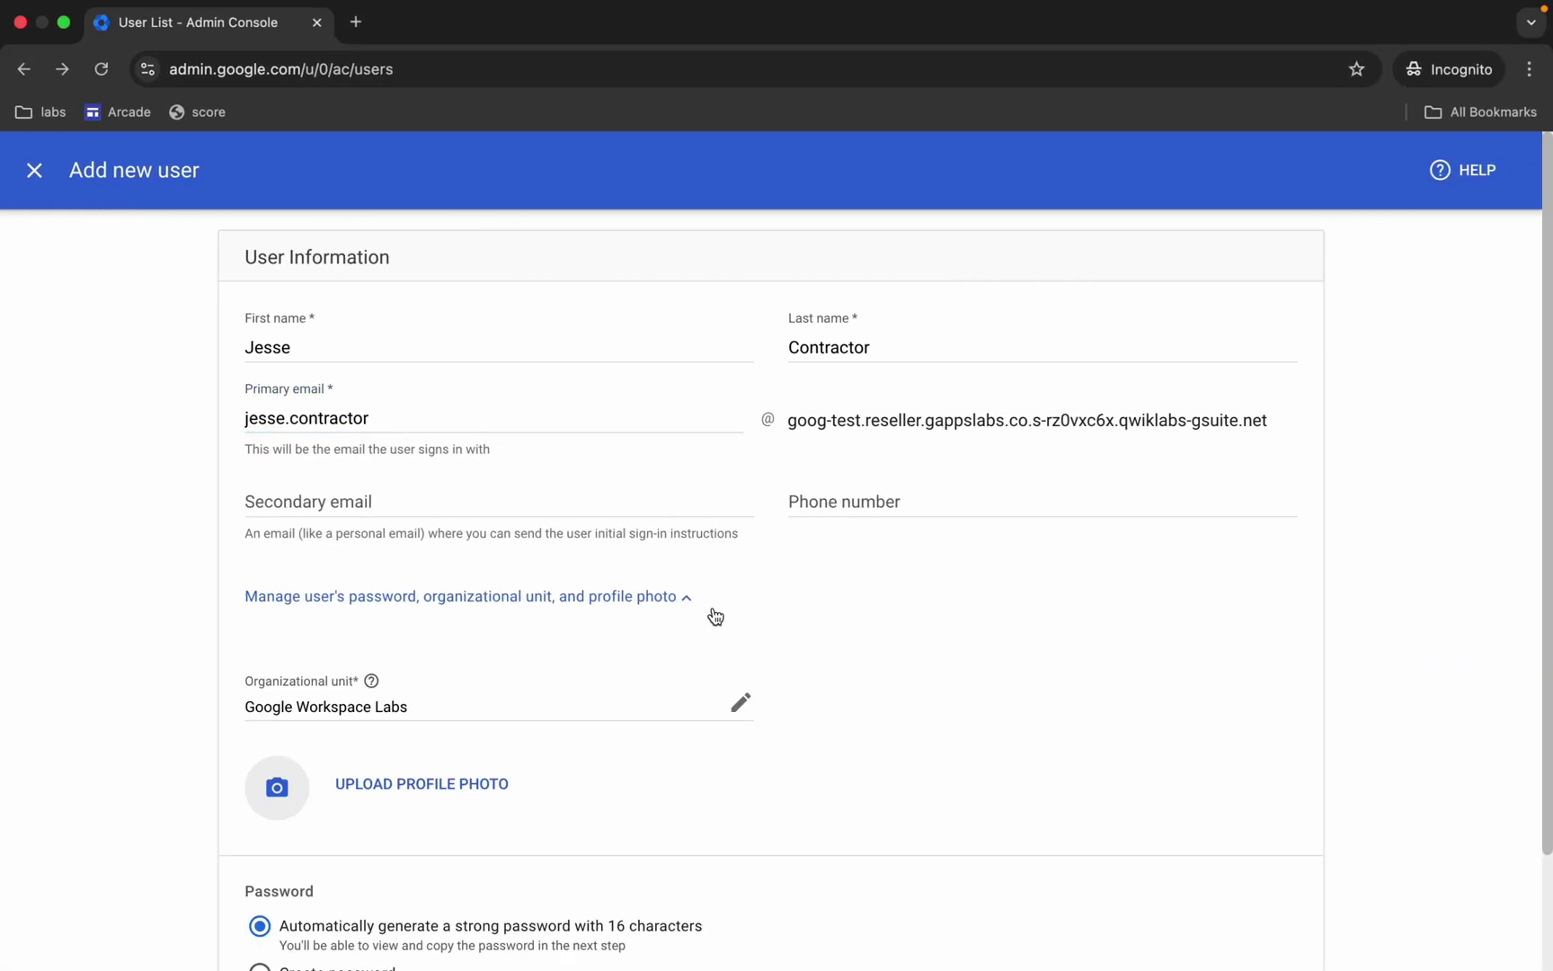
left_click(740, 704)
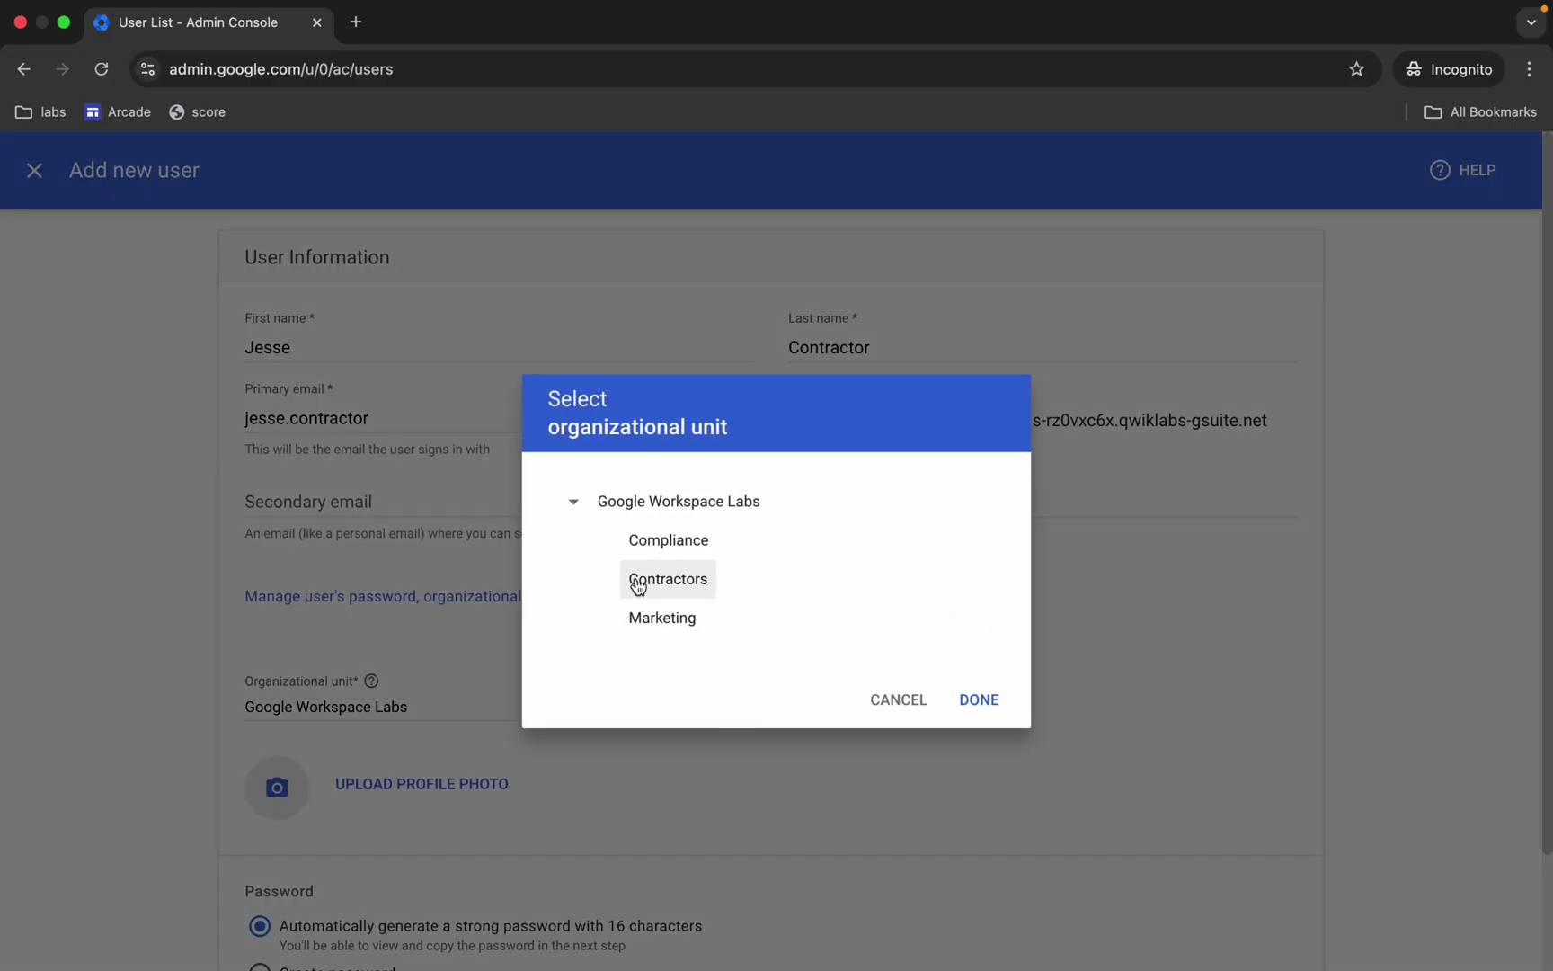
left_click(636, 583)
left_click(998, 715)
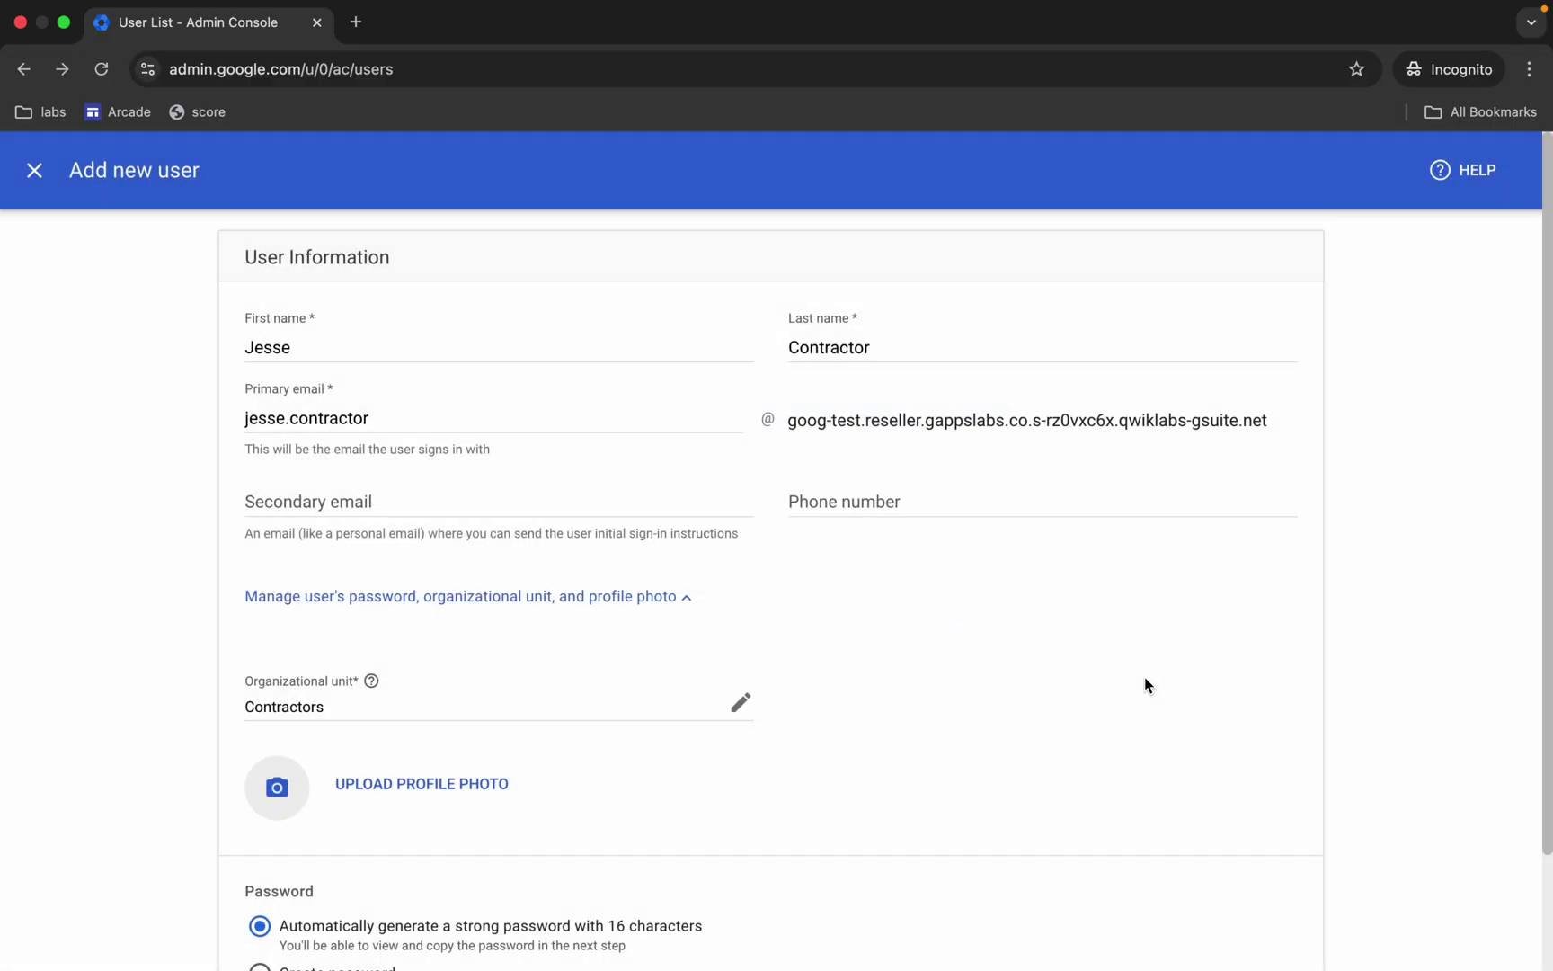
scroll(1145, 685, "down", 3)
left_click(1288, 916)
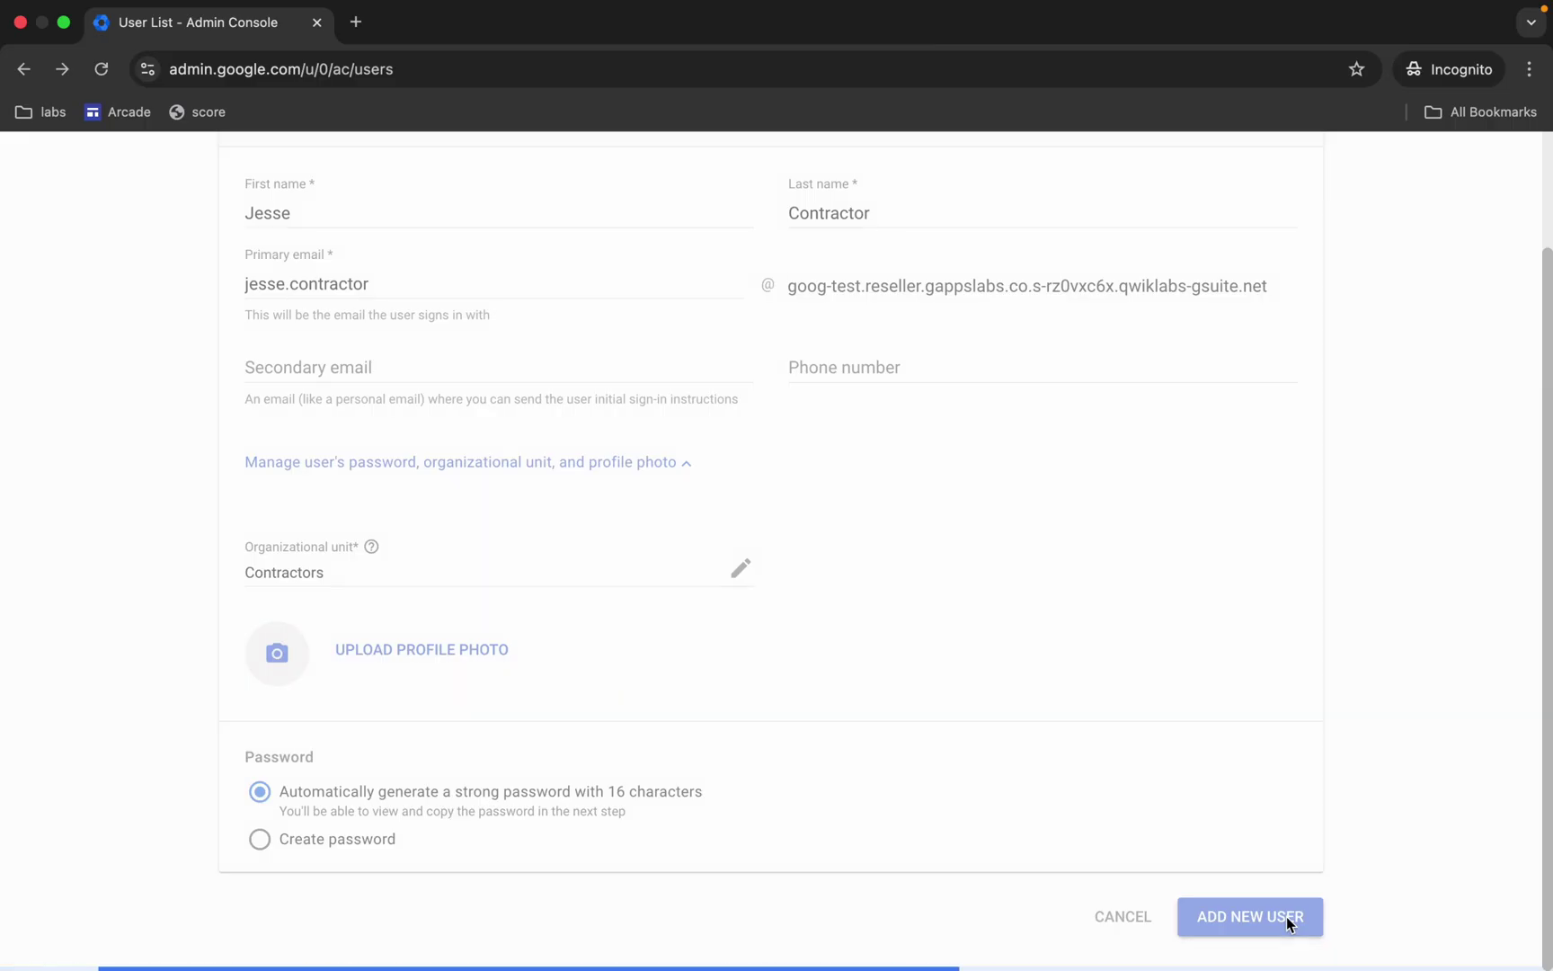
left_click(1129, 856)
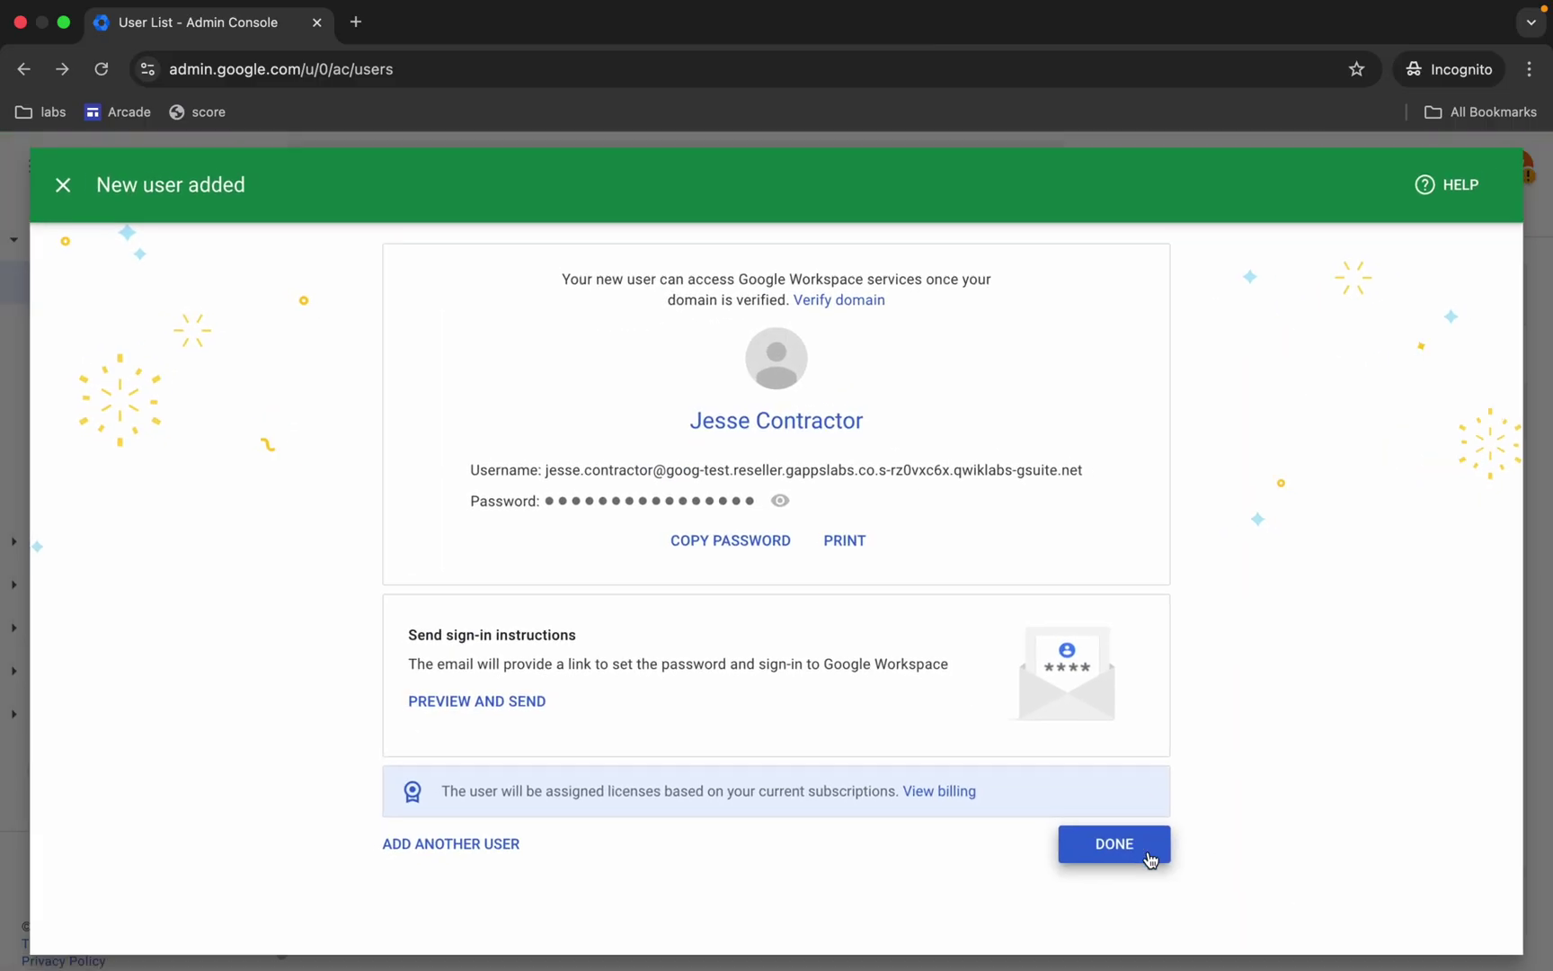
left_click(979, 811)
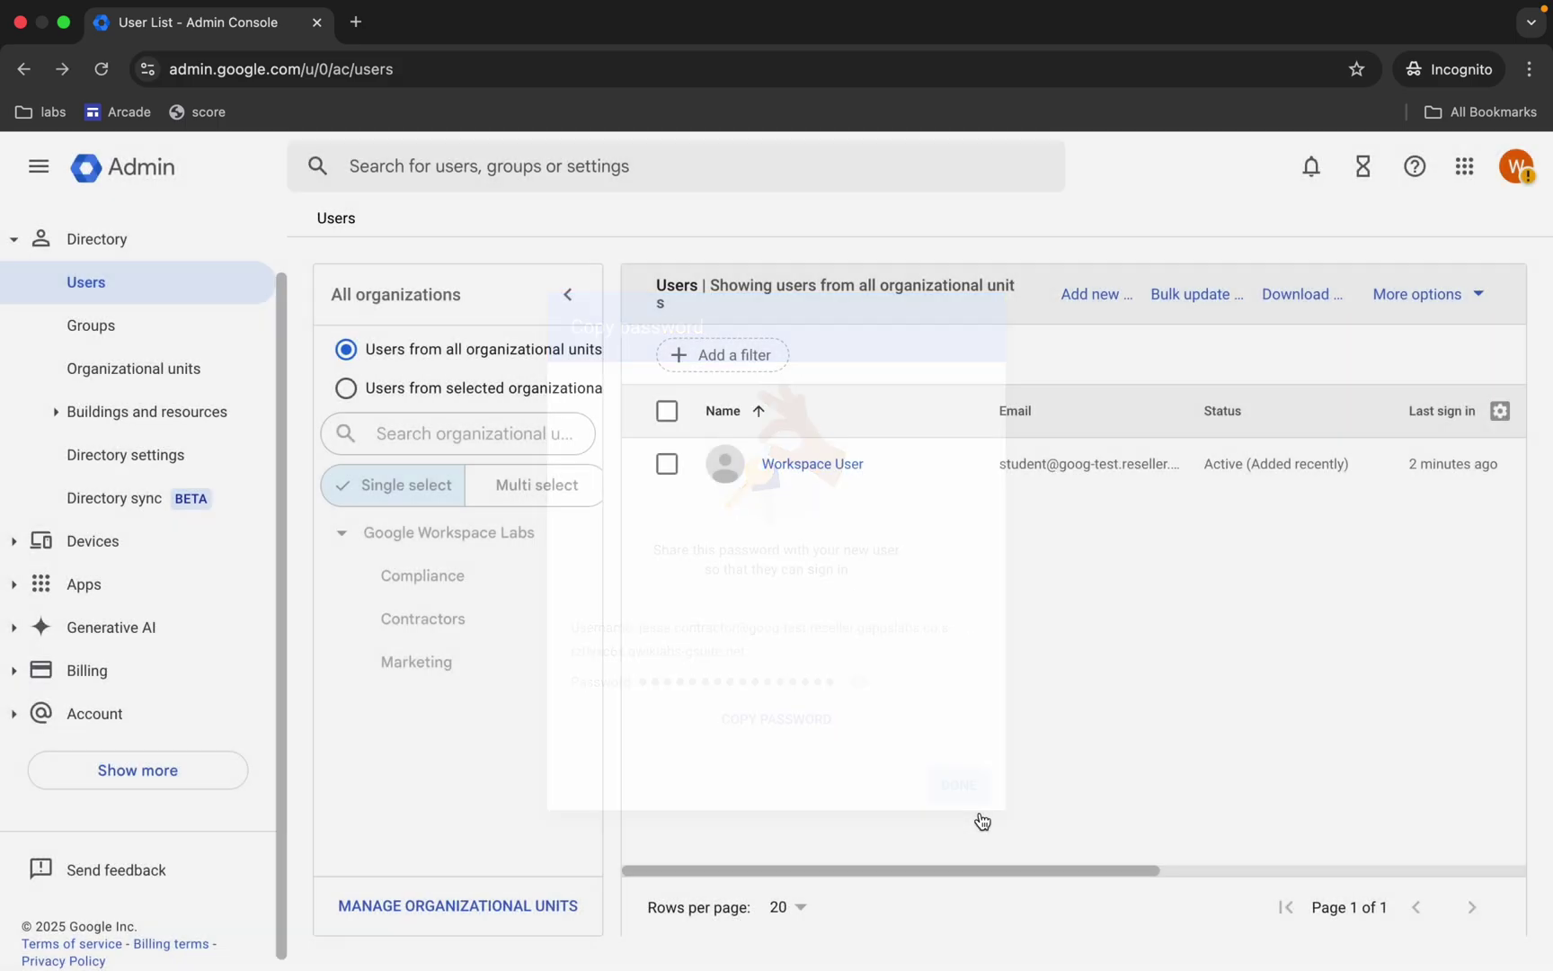
- Run Check my progress for 'Create OU structure and new users' until it passes
key("ctrl+Left")
scroll(683, 630, "down", 1)
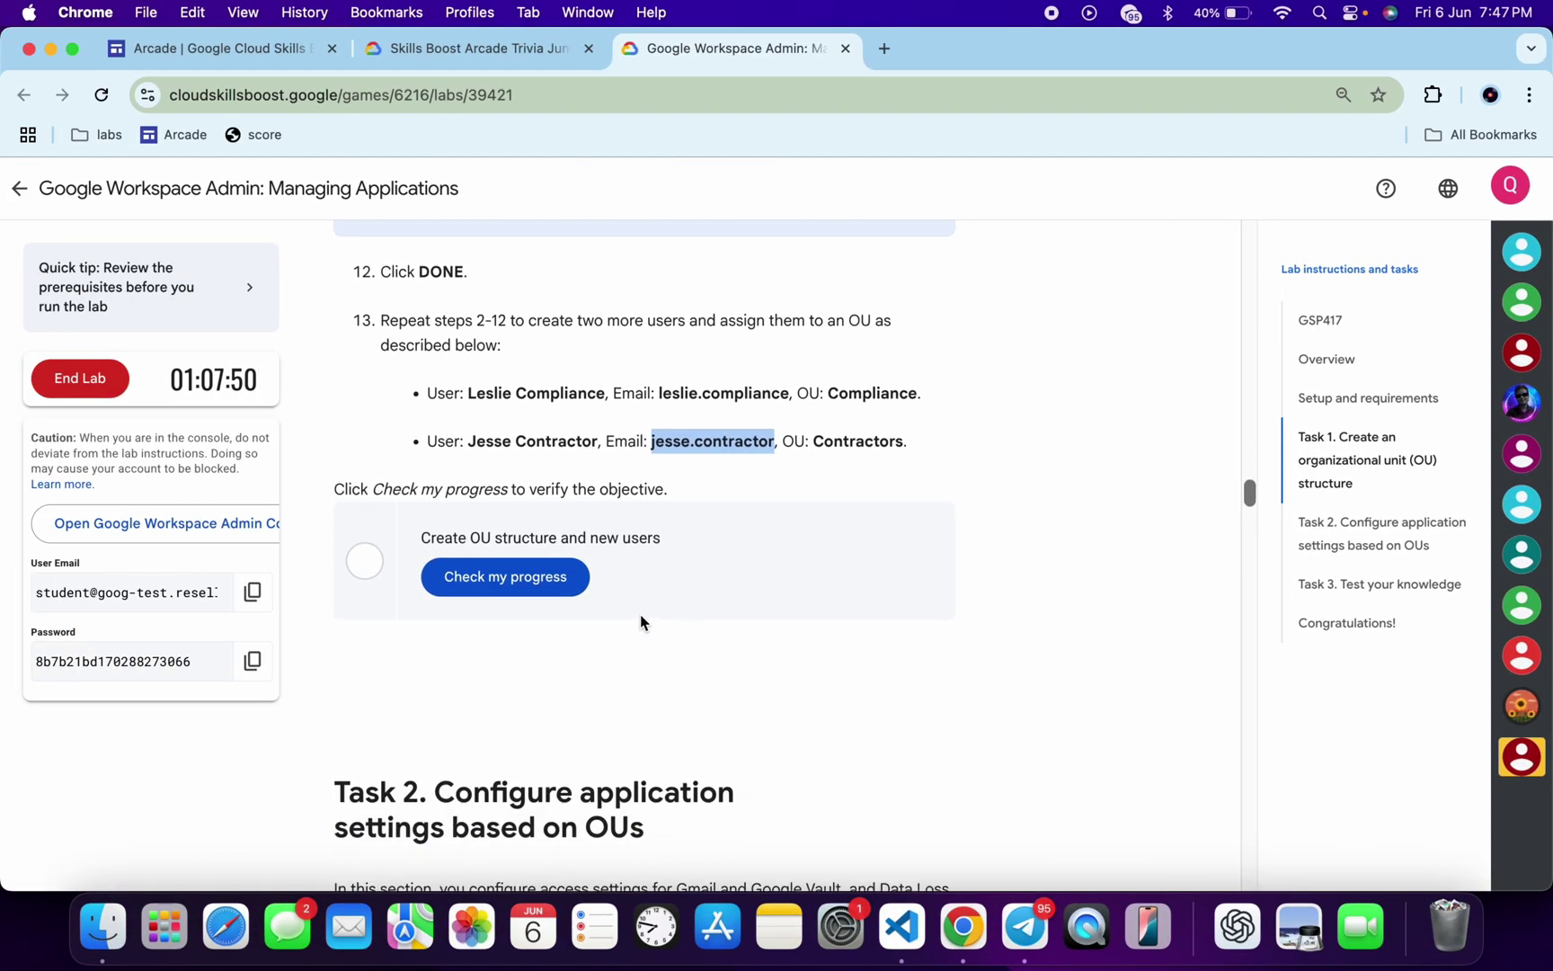
left_click(546, 595)
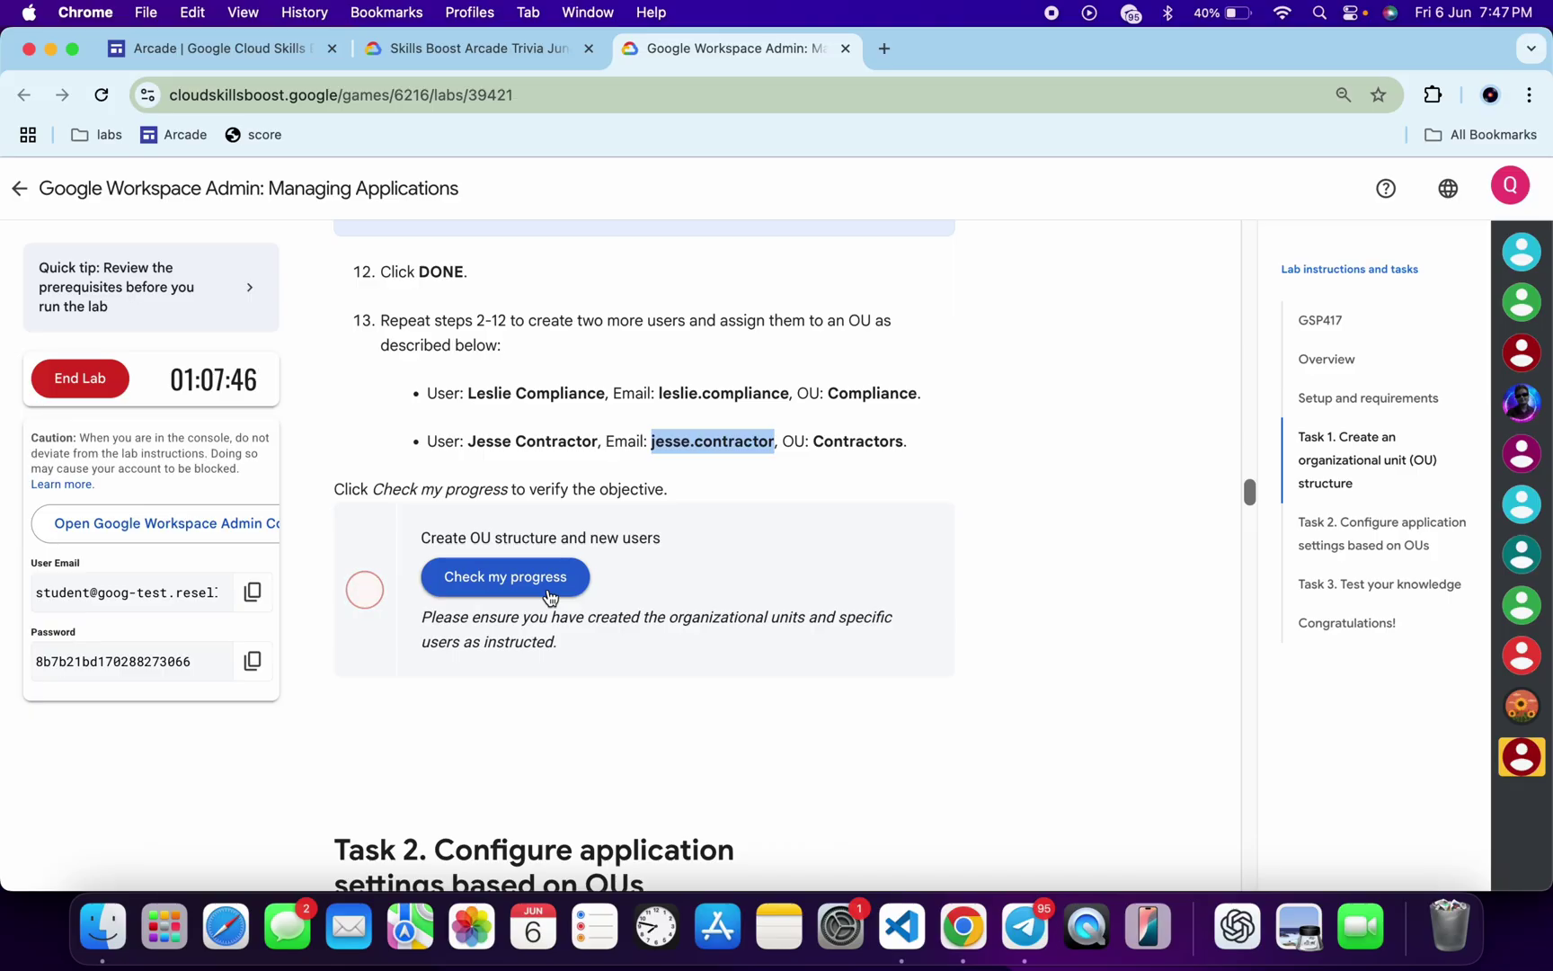
left_click(550, 597)
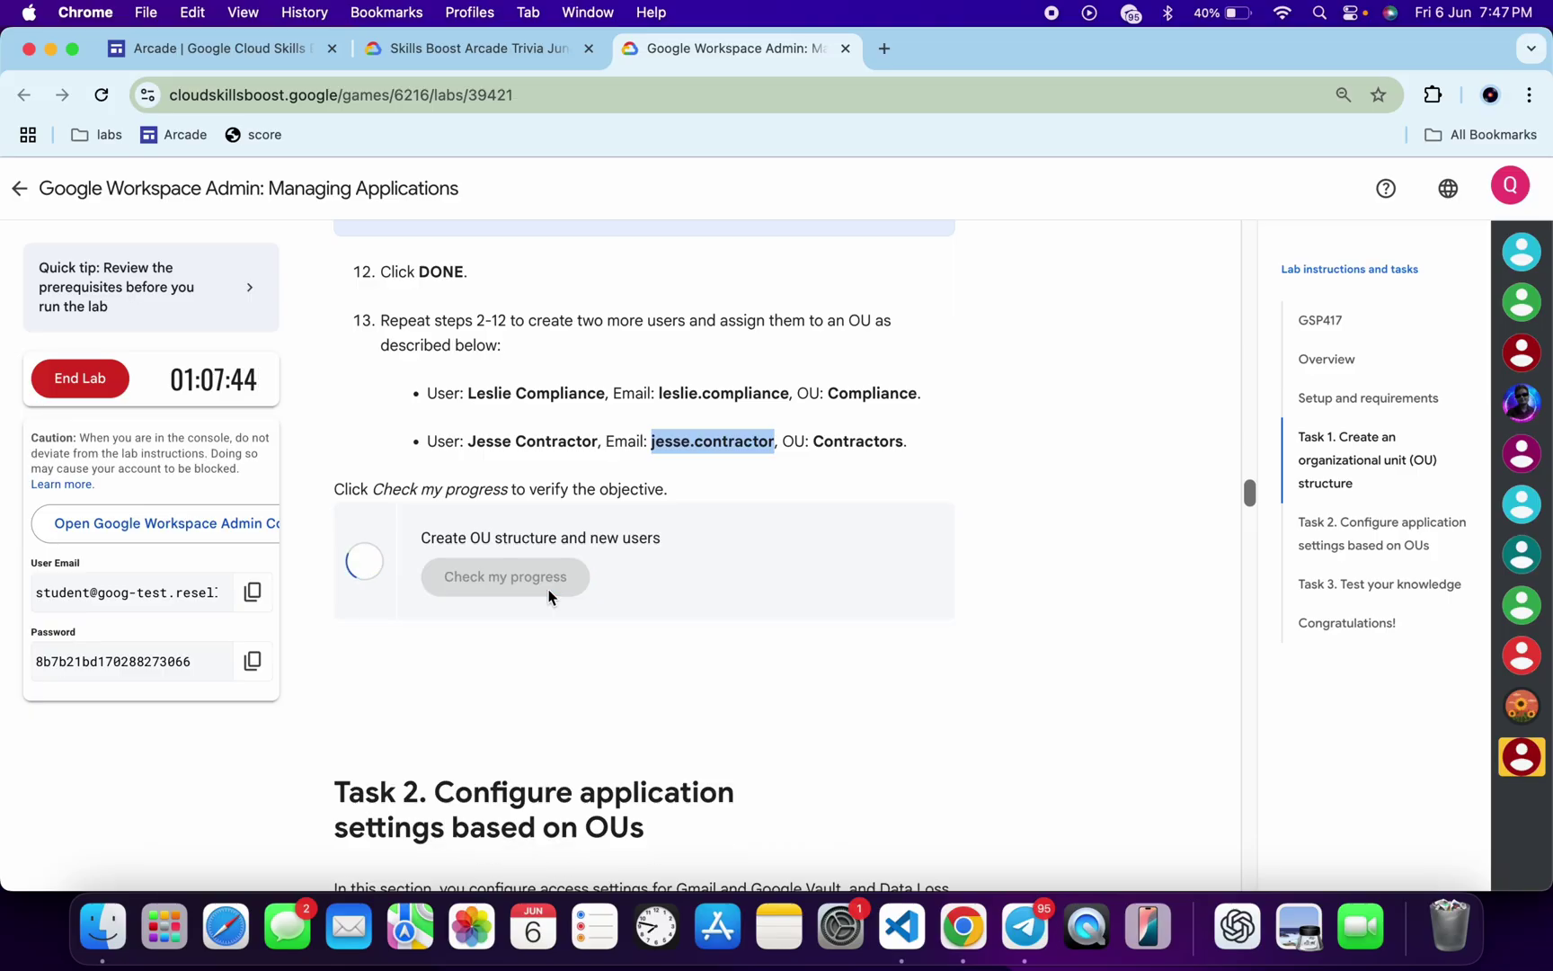
left_click(550, 597)
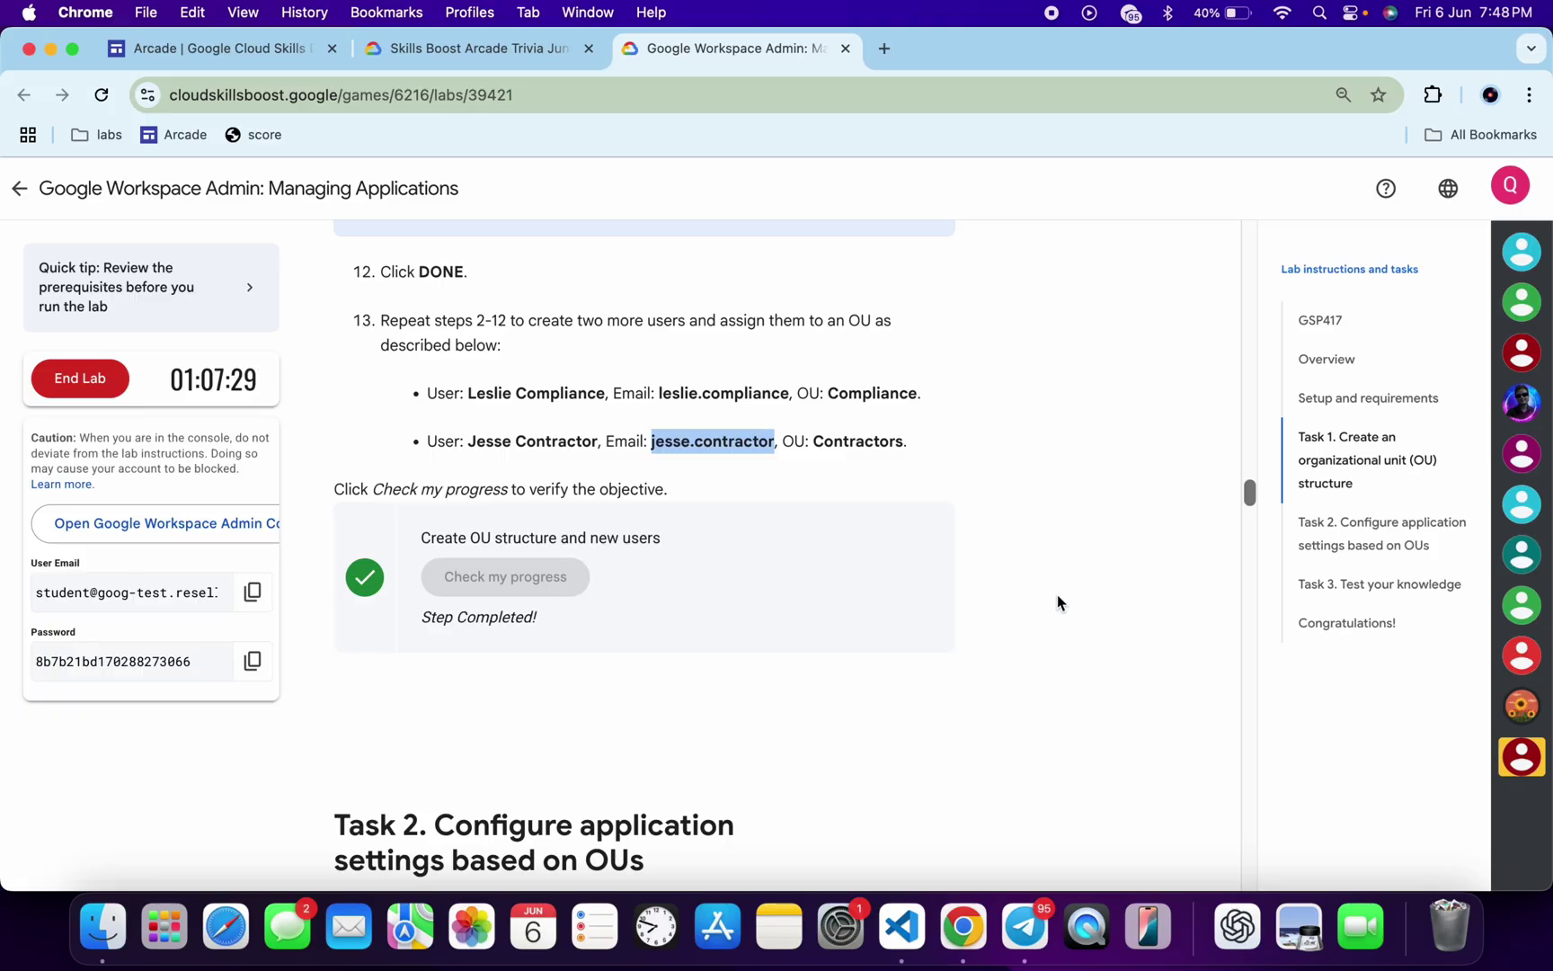
double_click(869, 399)
key("ctrl+Right")
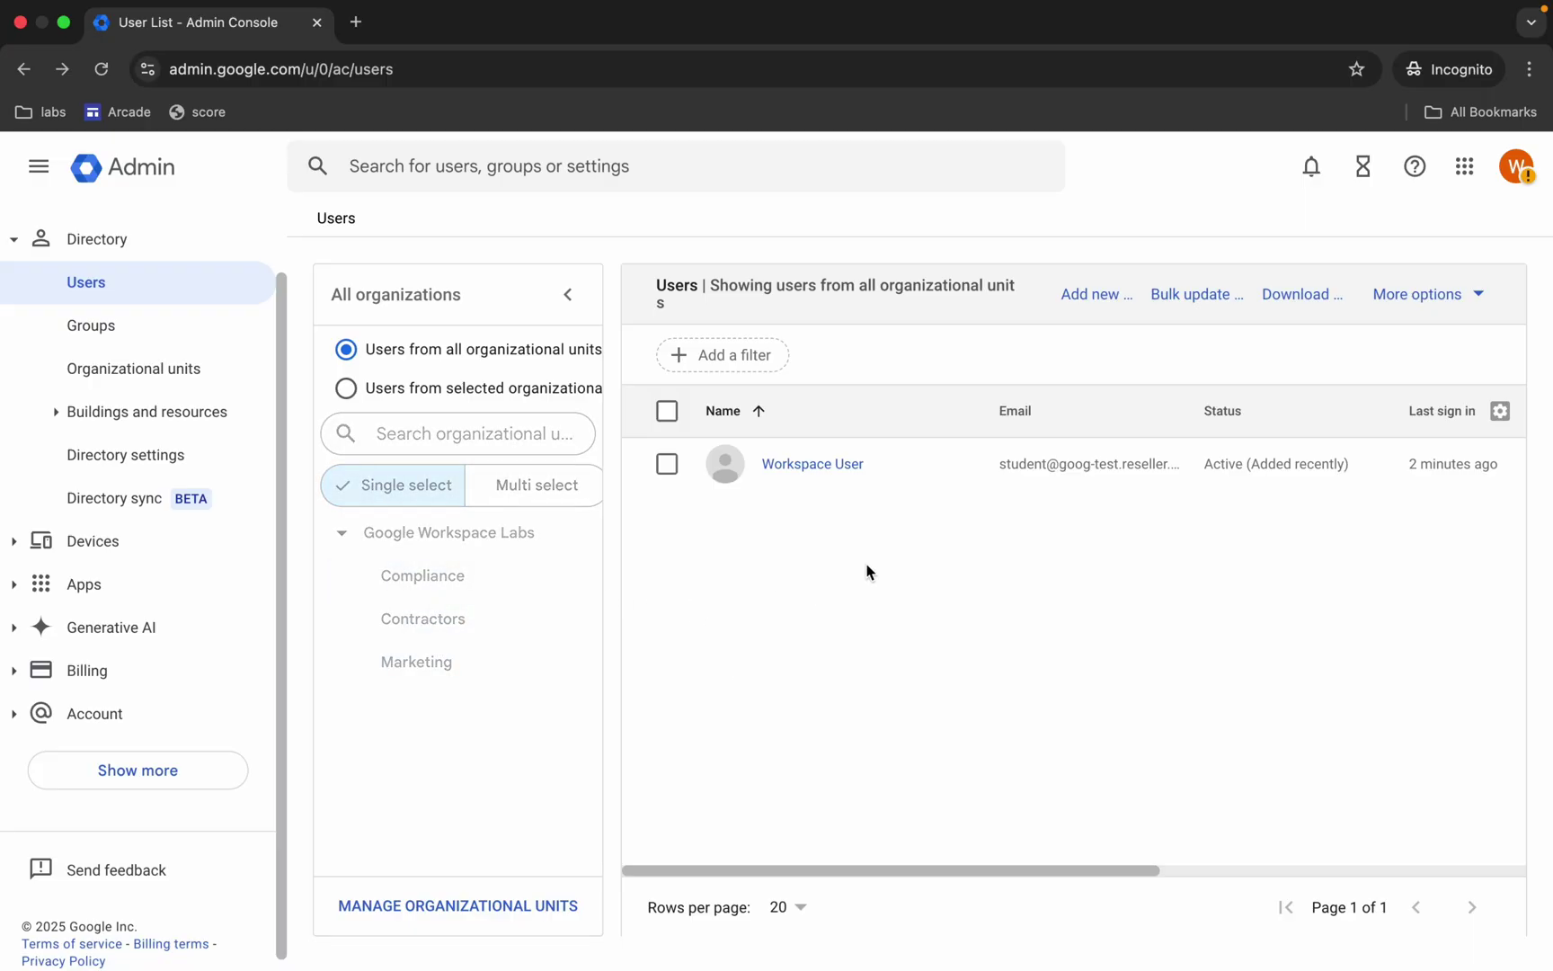
- Filter the Users list to the Compliance unit and compare it with the lab's compliance user
left_click(452, 594)
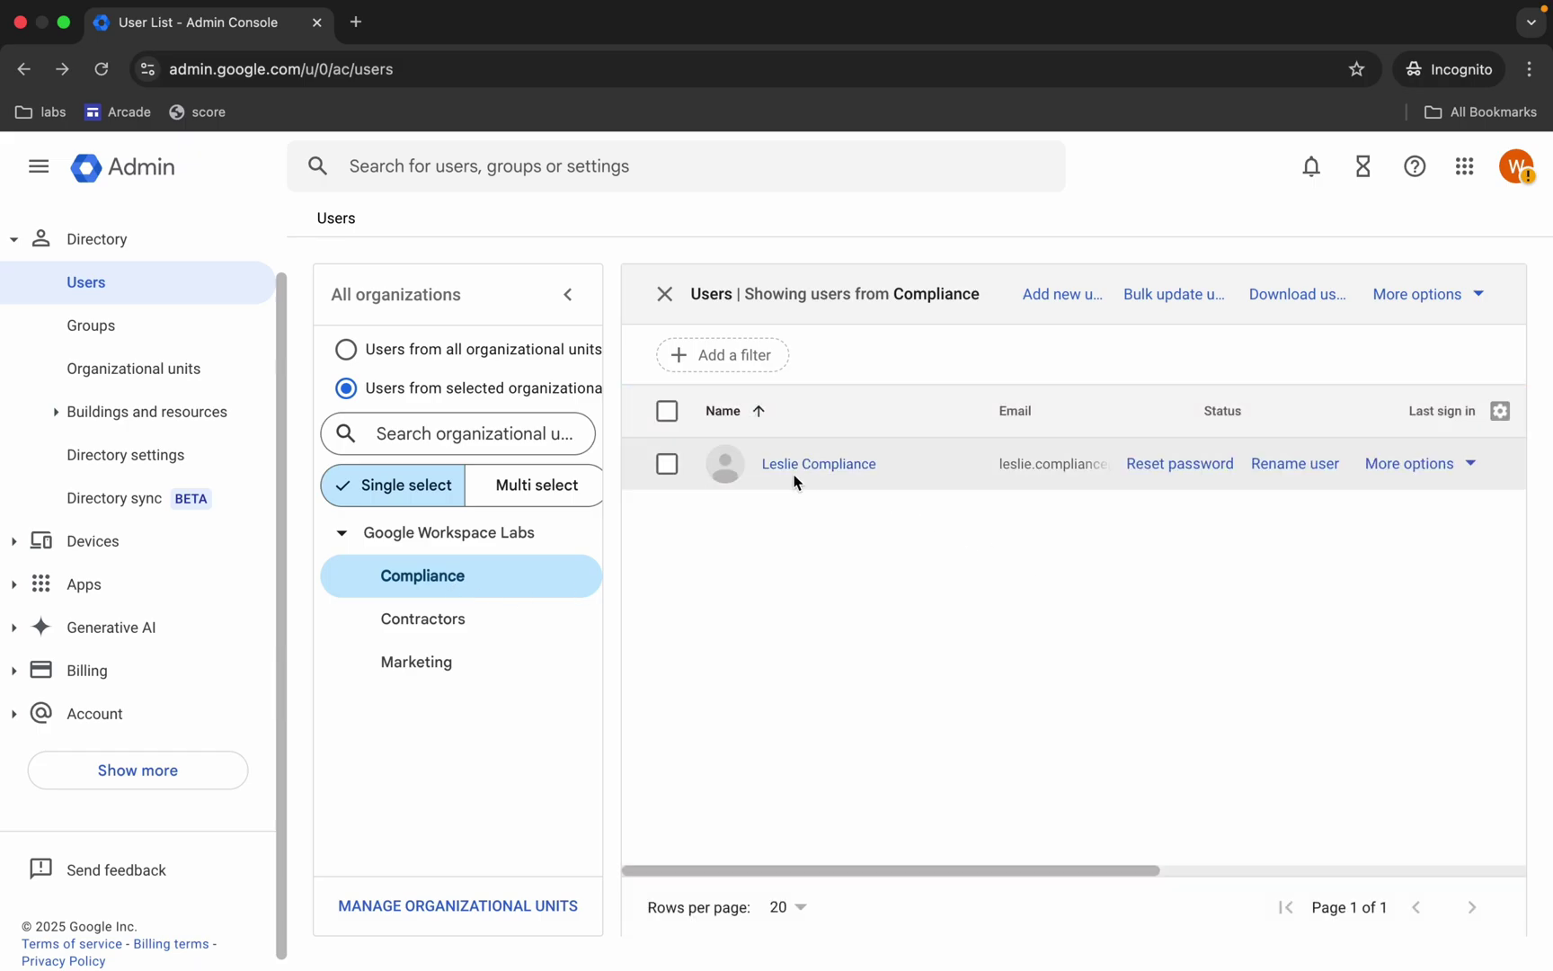
key("super+grave")
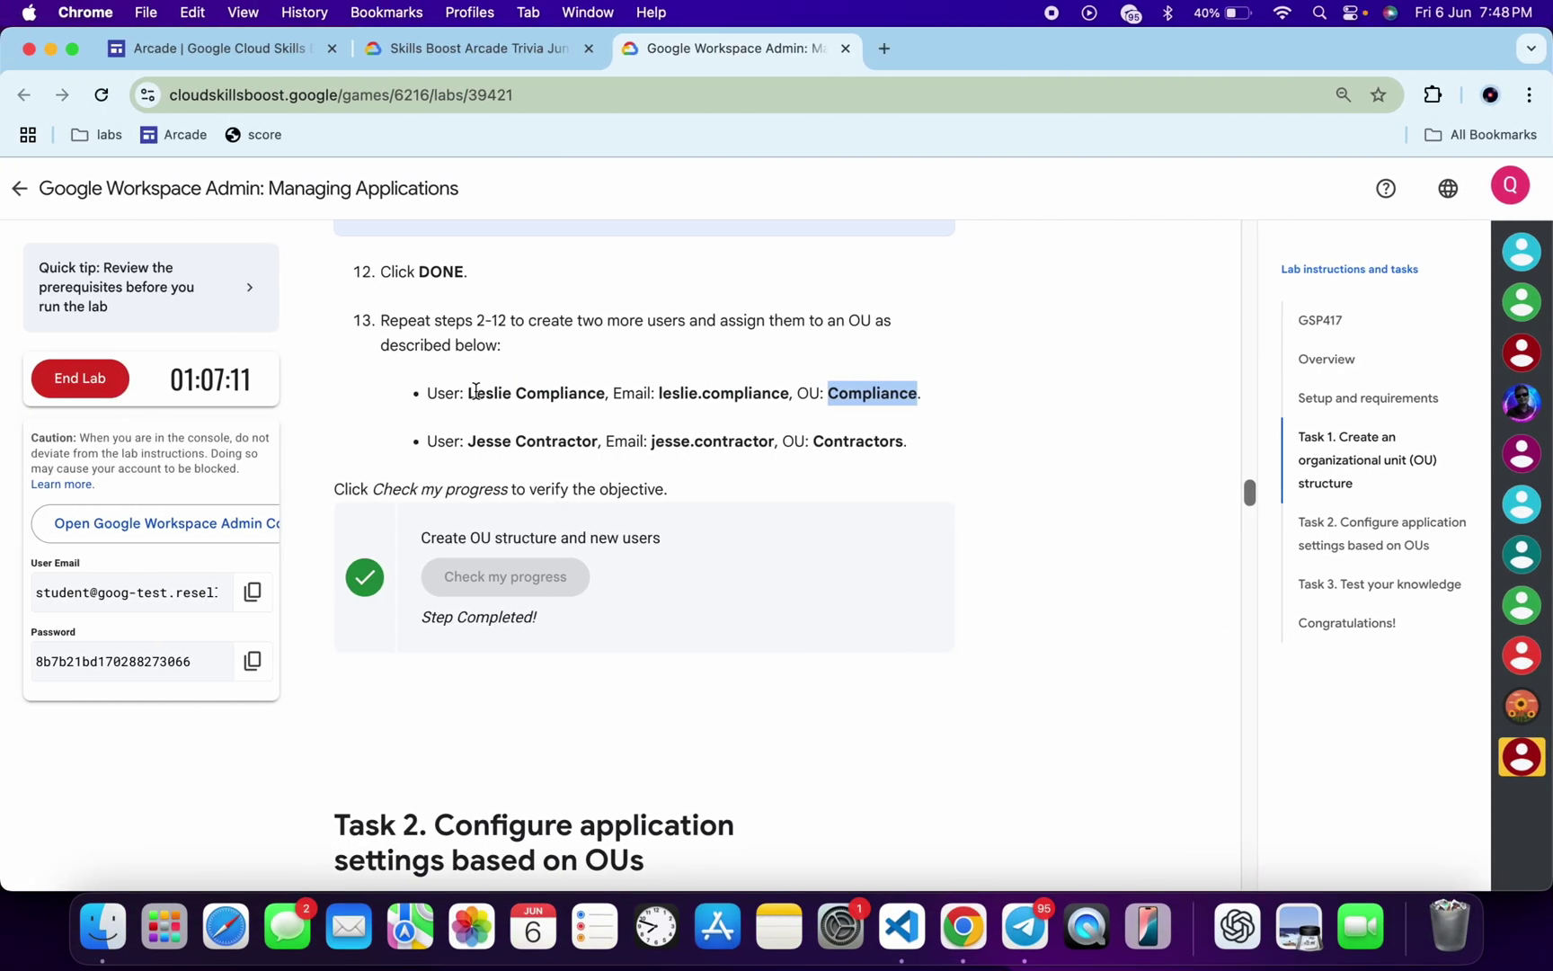
left_click_drag(477, 392, 576, 397)
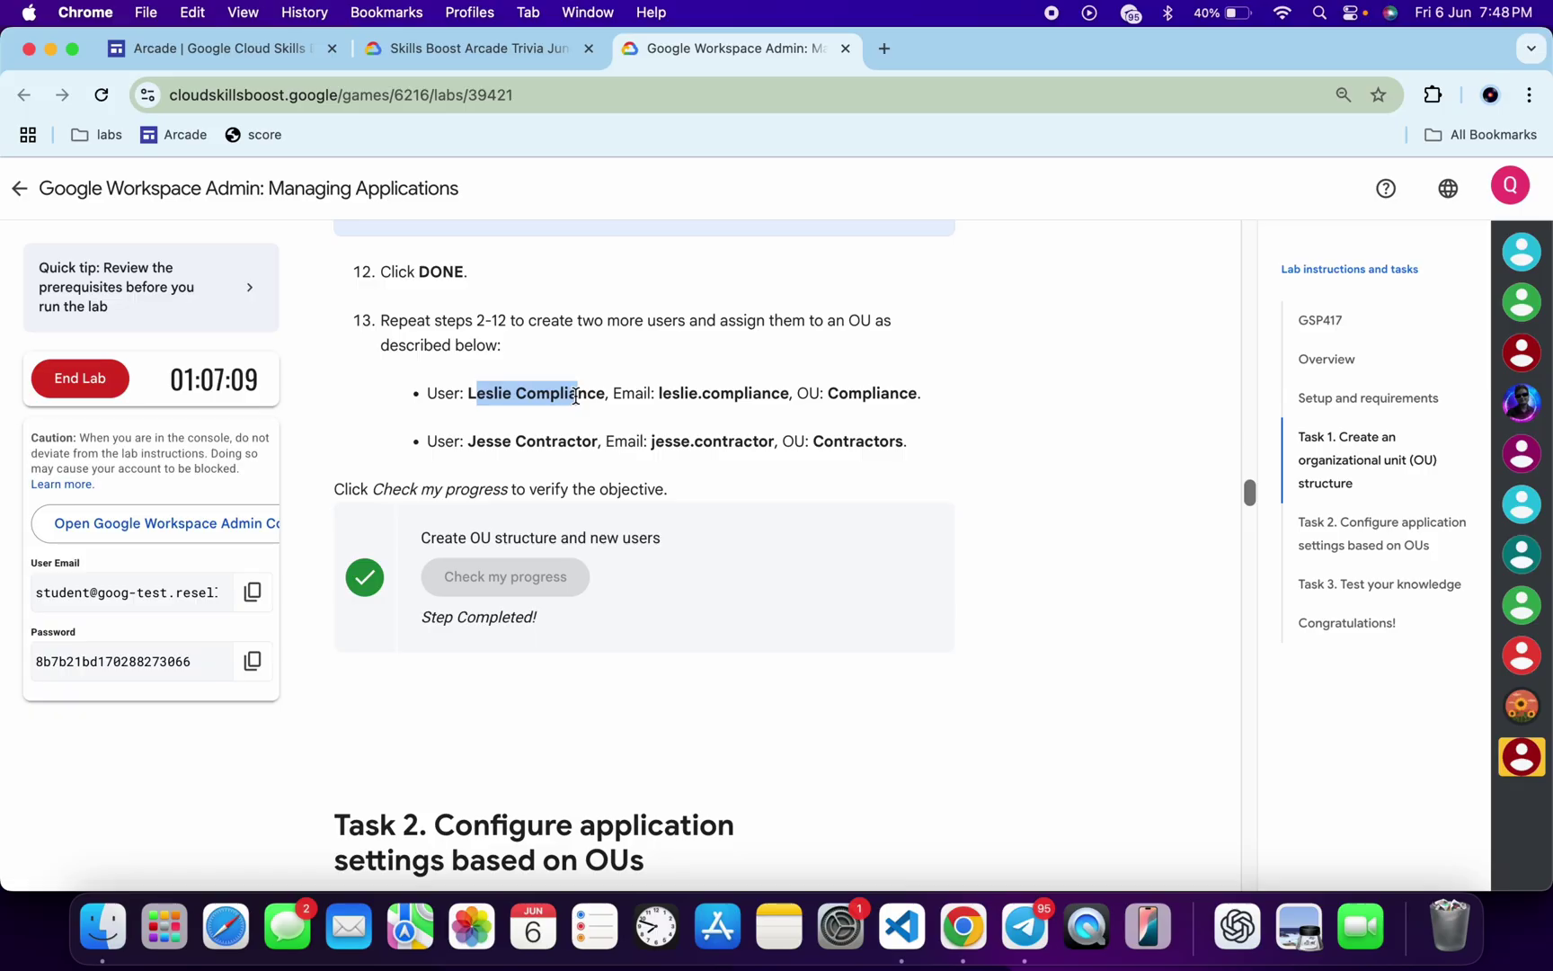
scroll(642, 721, "down", 5)
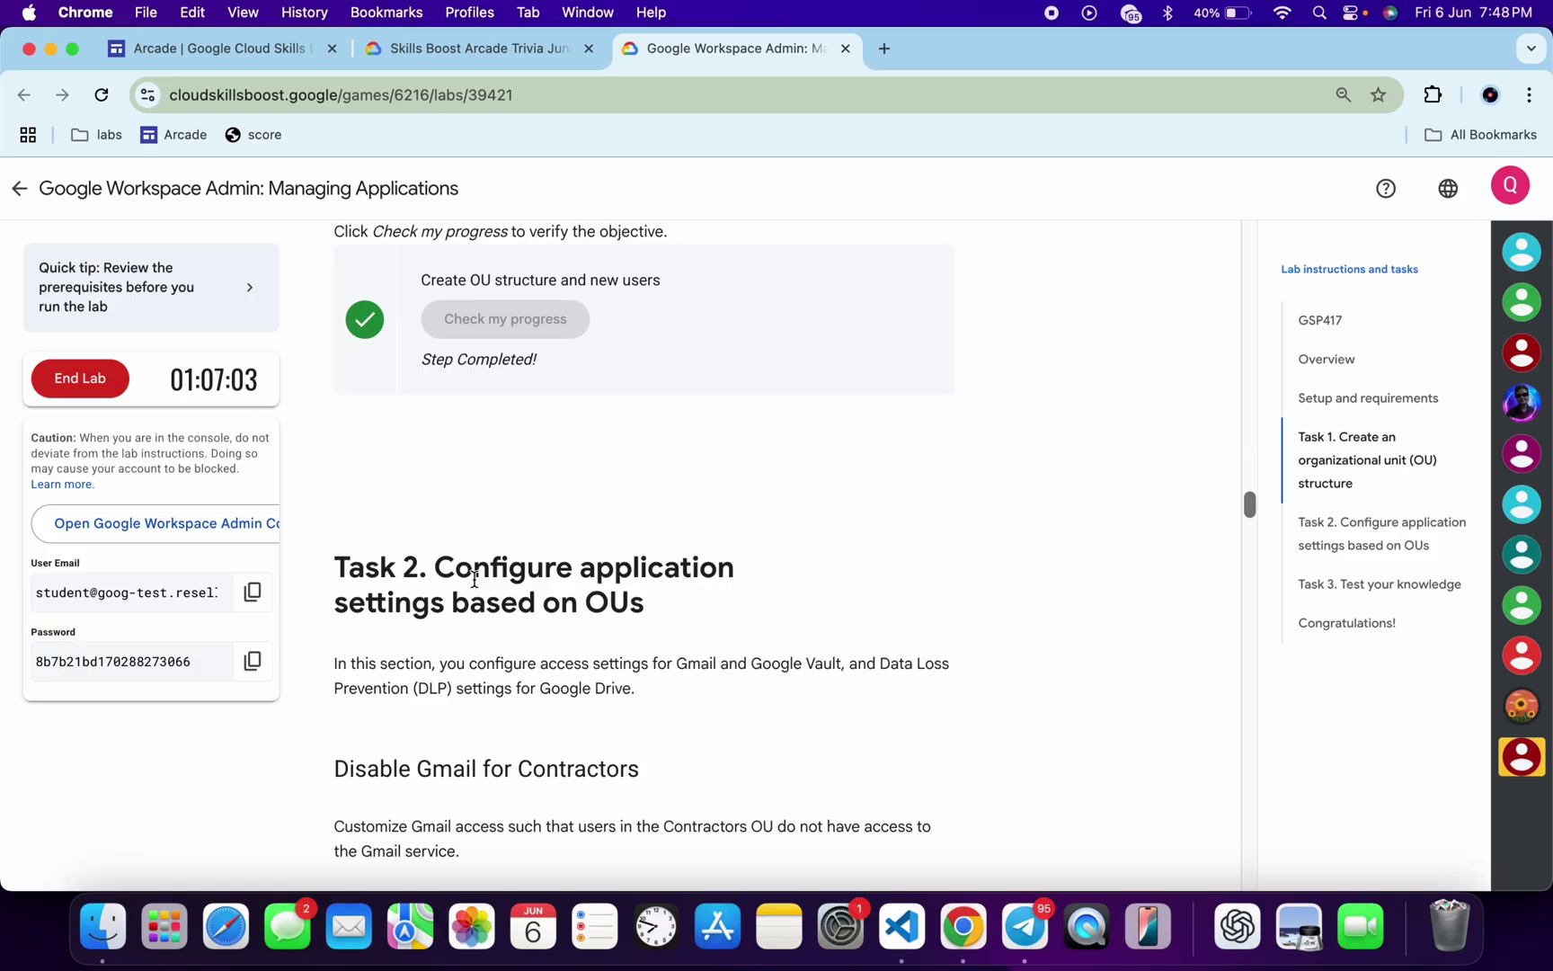
key("ctrl+Right")
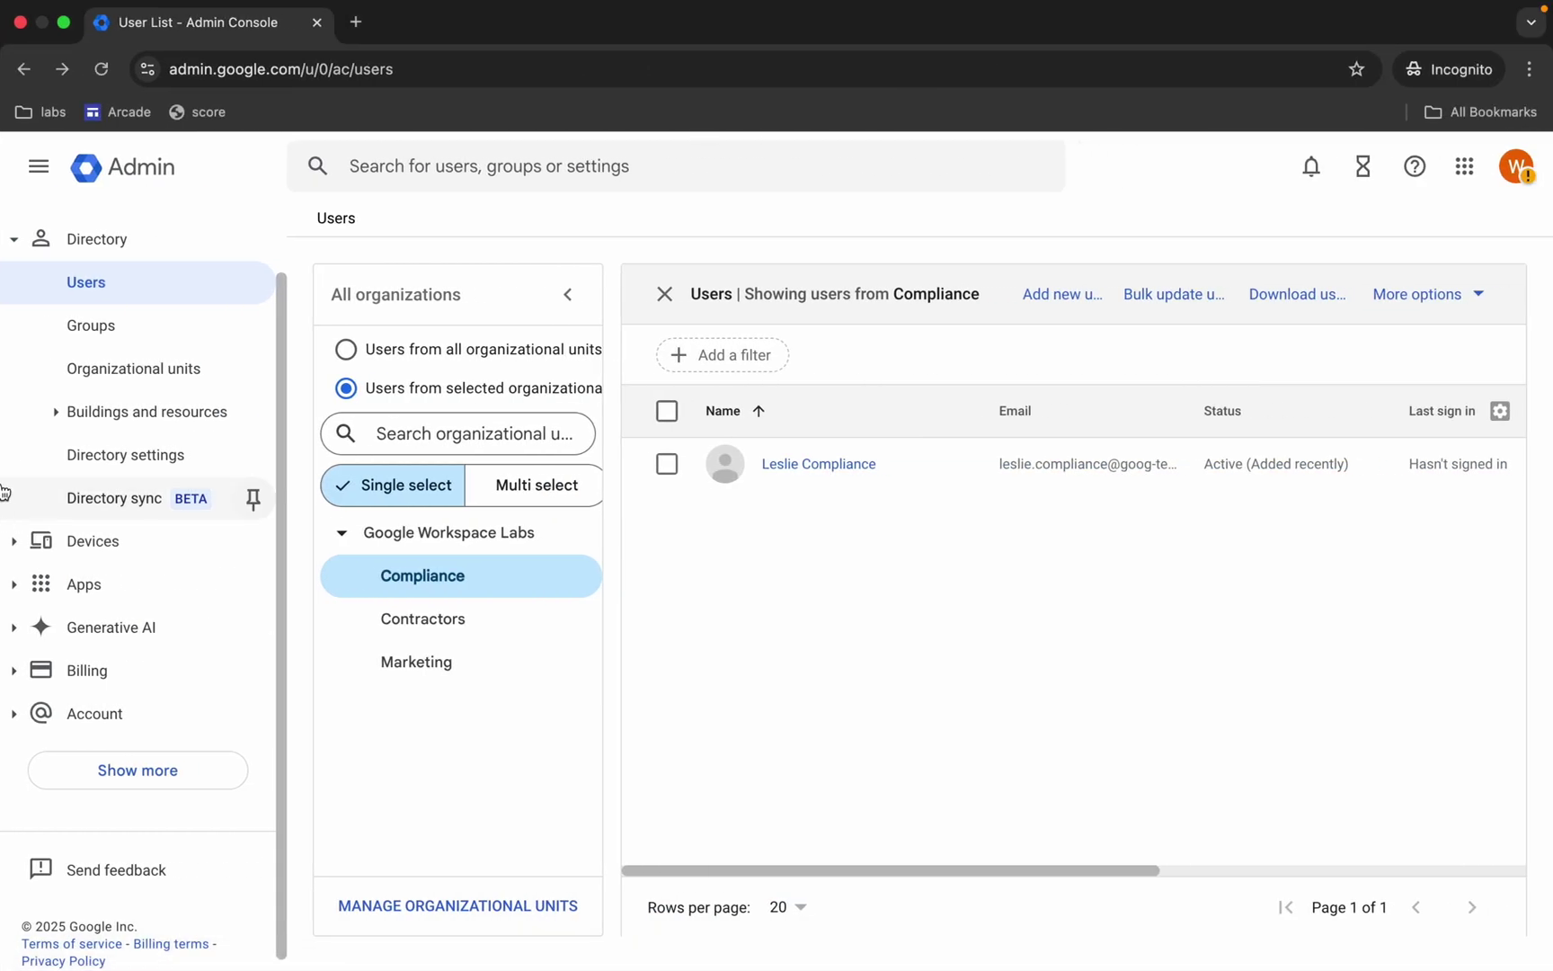
- Open Apps > Google Workspace > Gmail settings
left_click(16, 593)
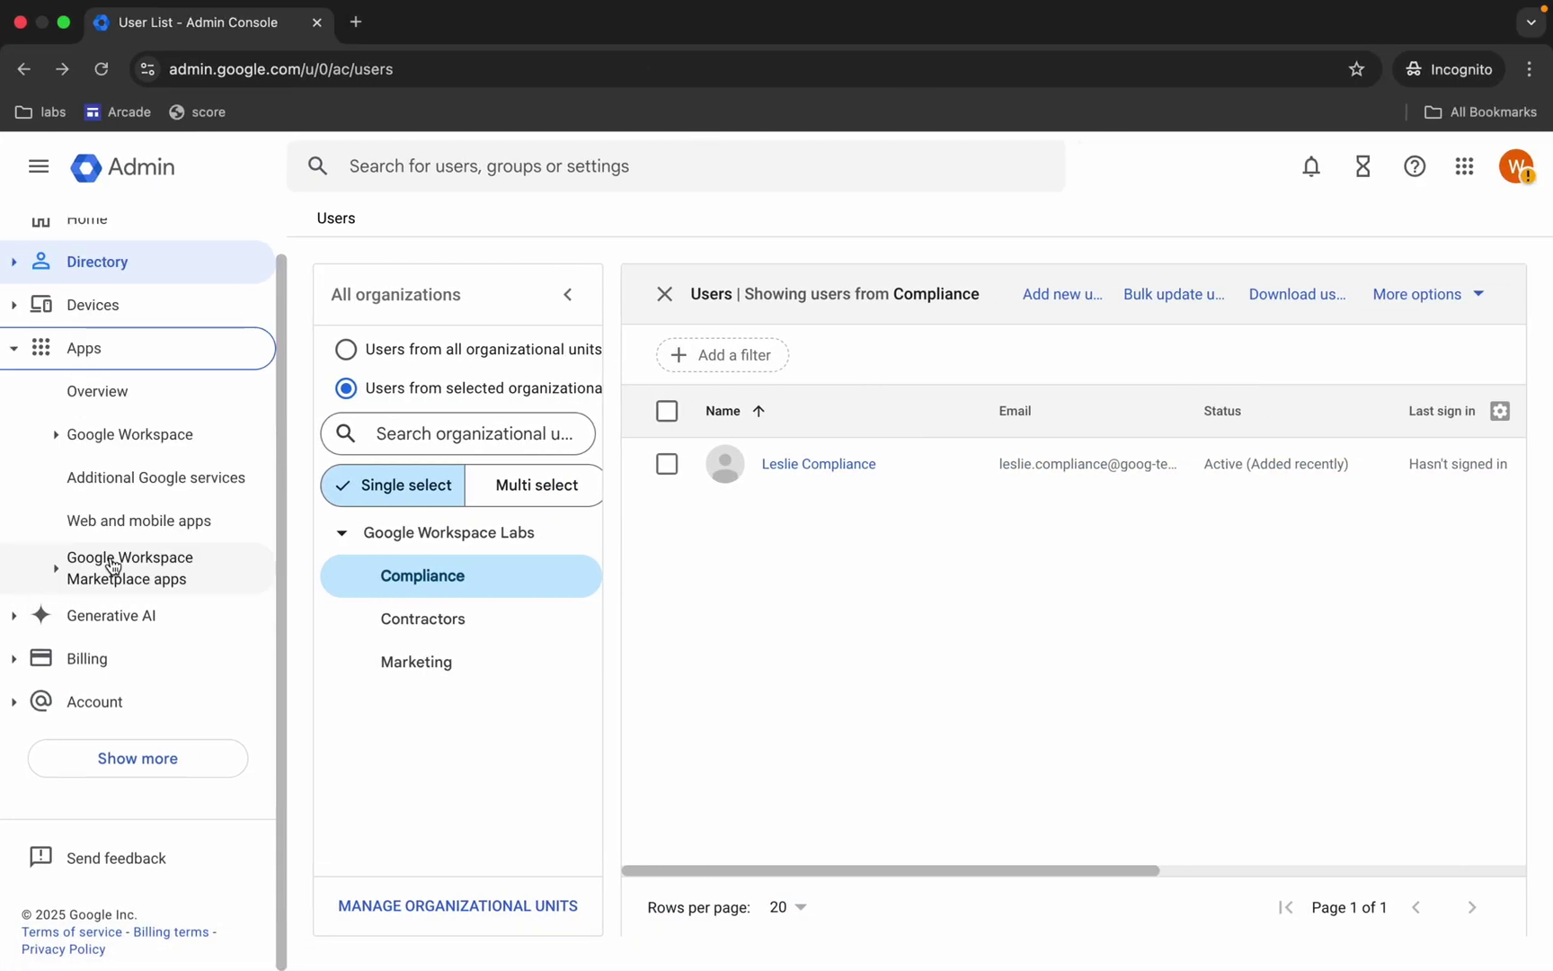
left_click(62, 437)
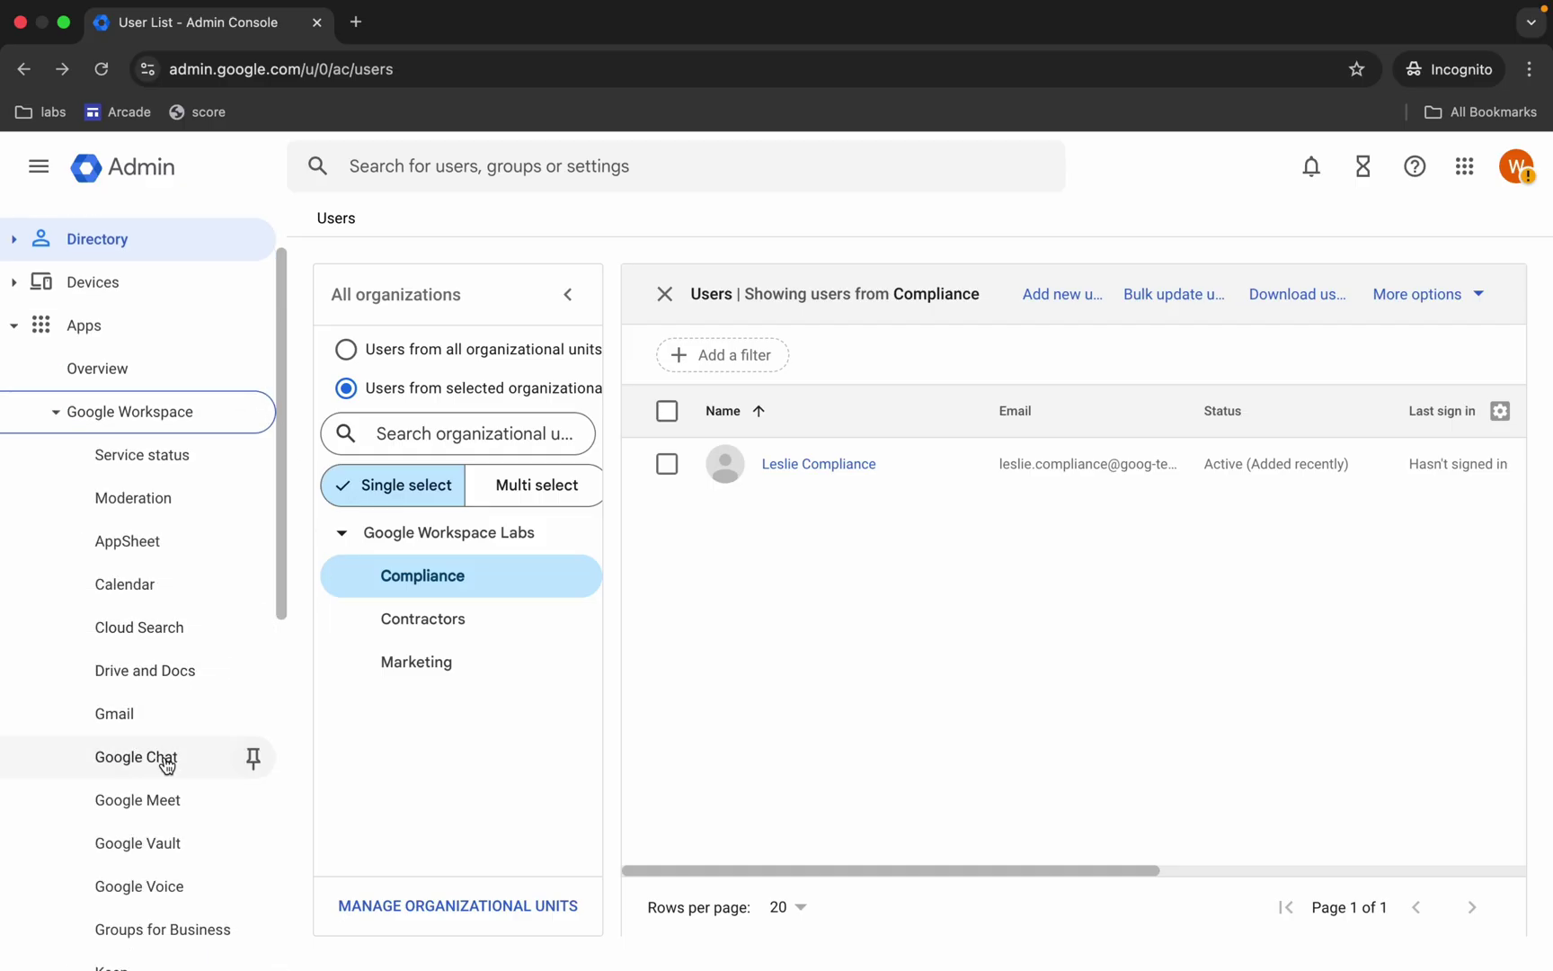
left_click(133, 726)
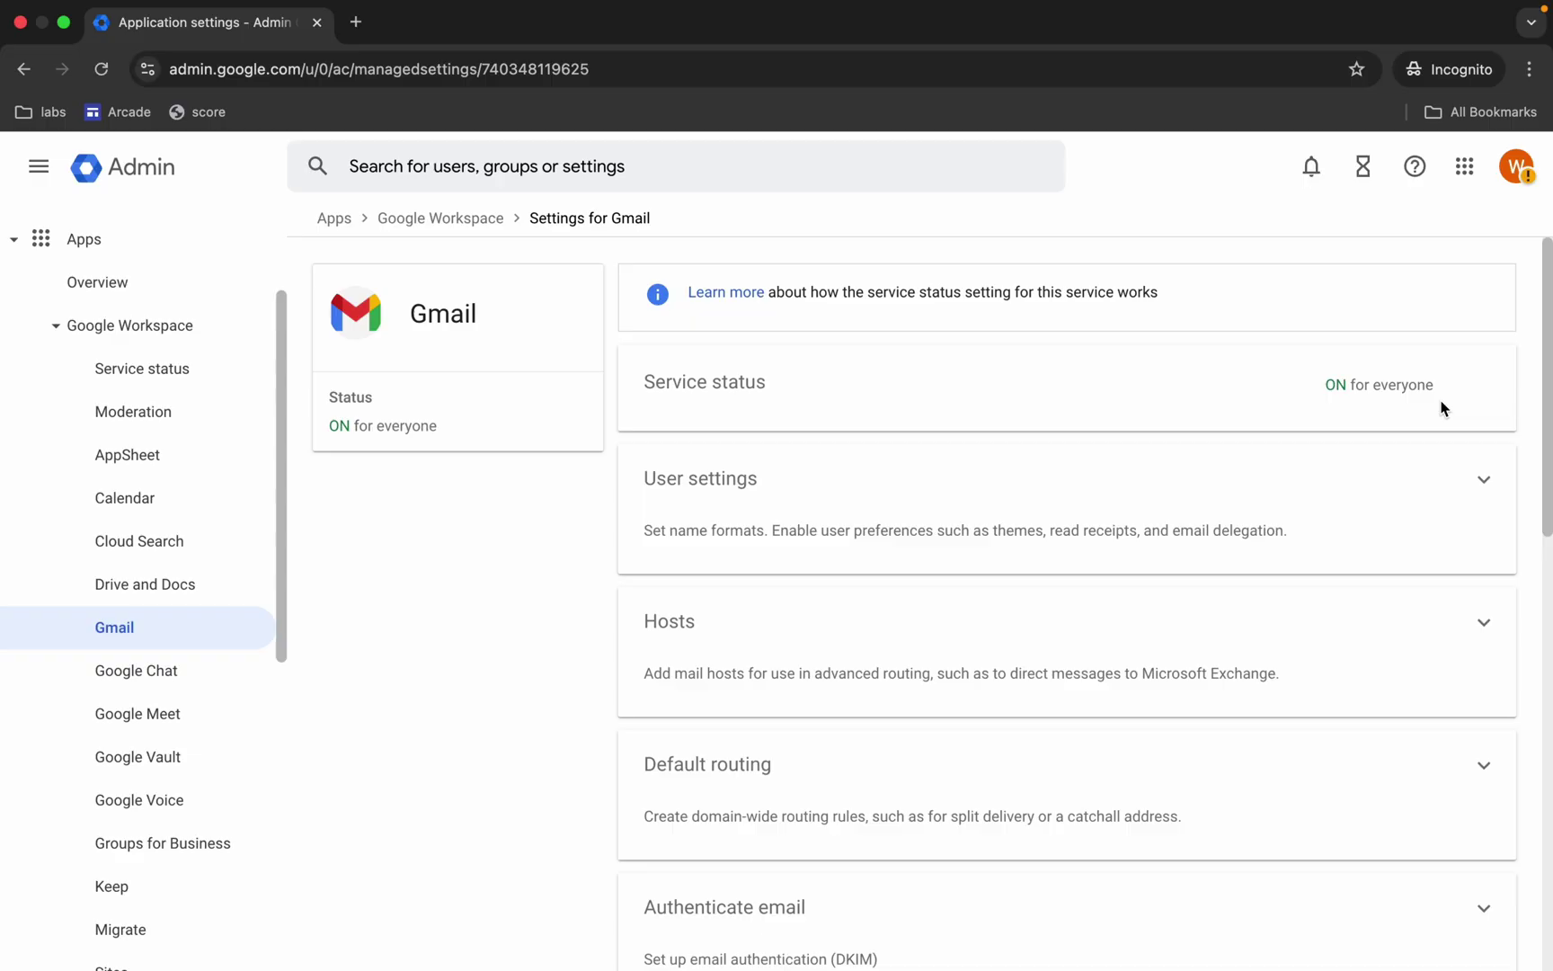
- Open the Admin home in a second tab, then return to the Gmail settings tab
right_click(149, 169)
left_click(238, 191)
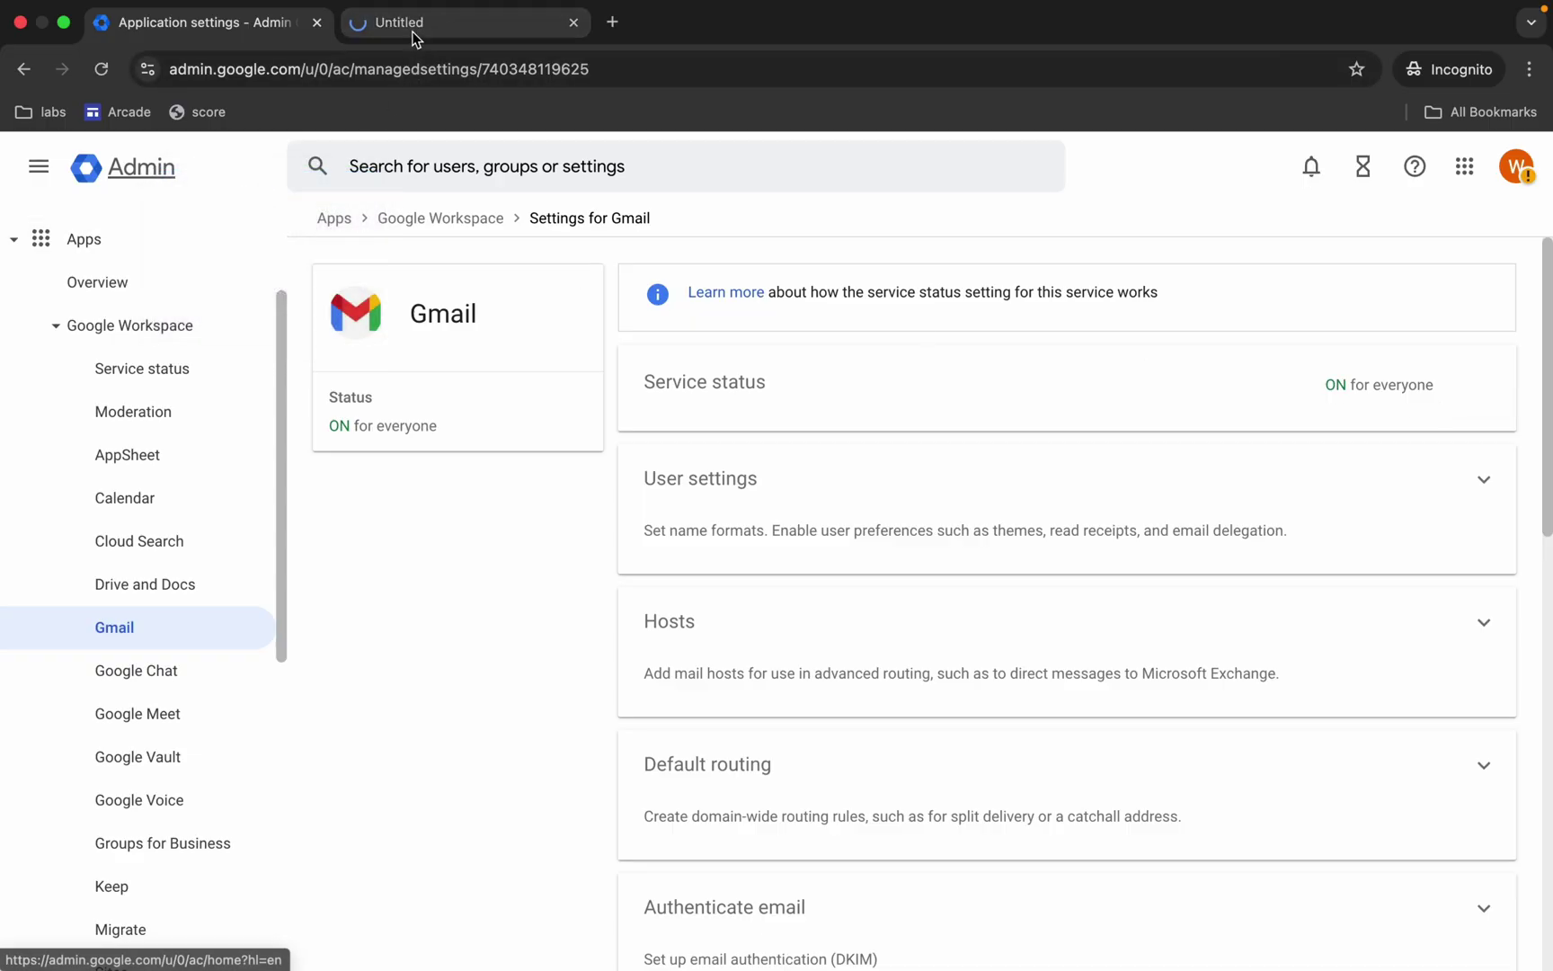
left_click(410, 27)
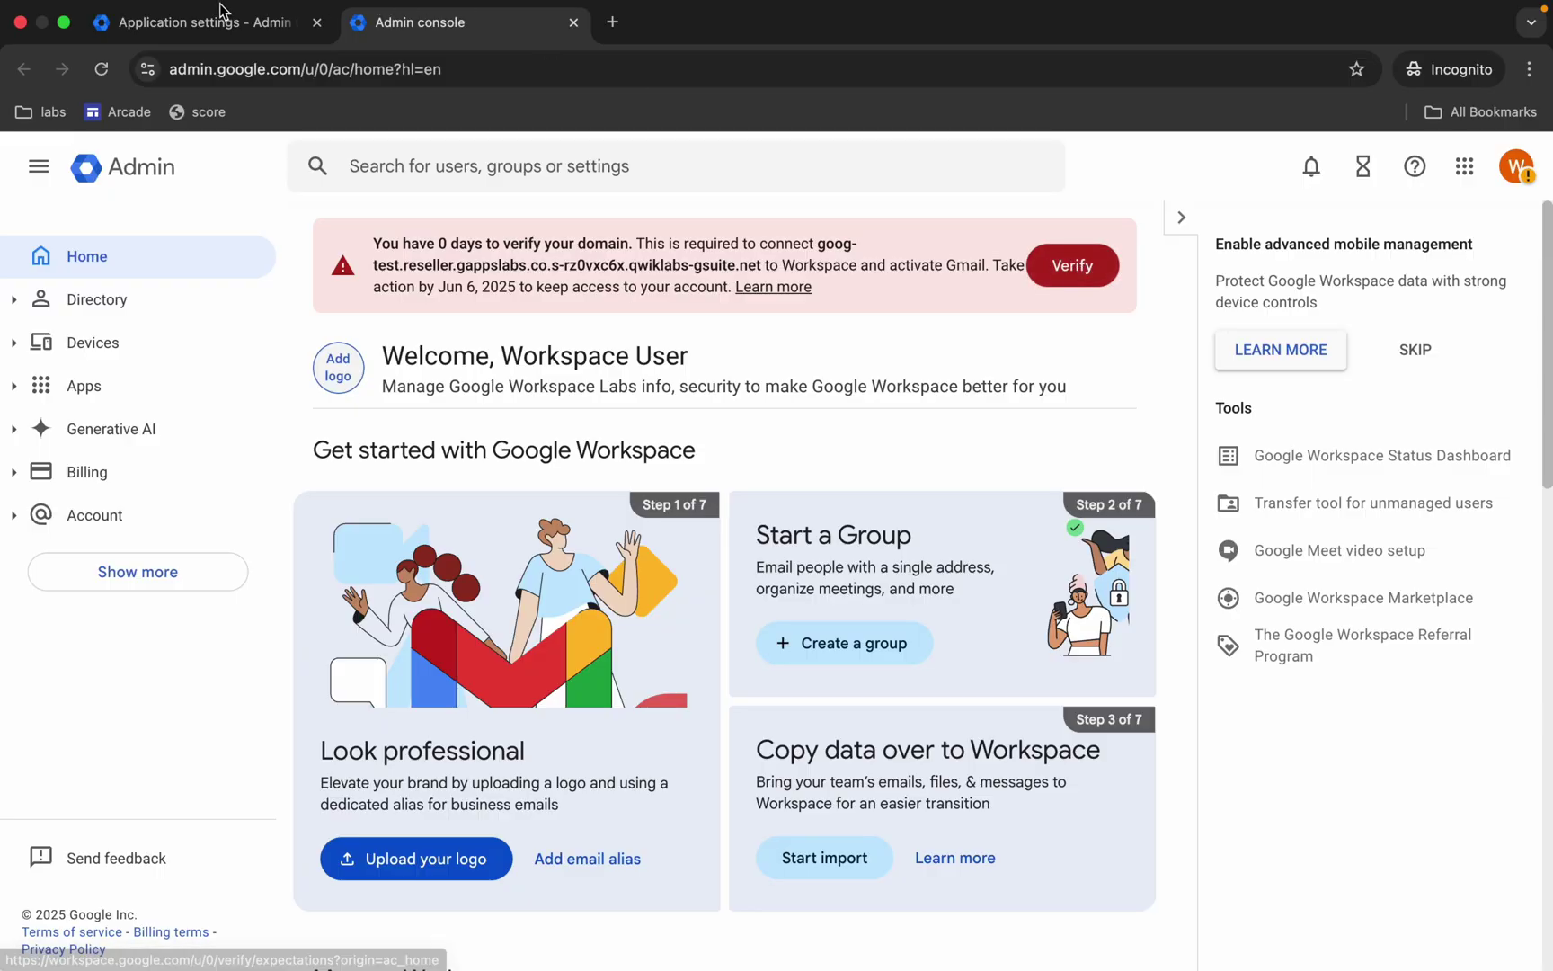
left_click(191, 22)
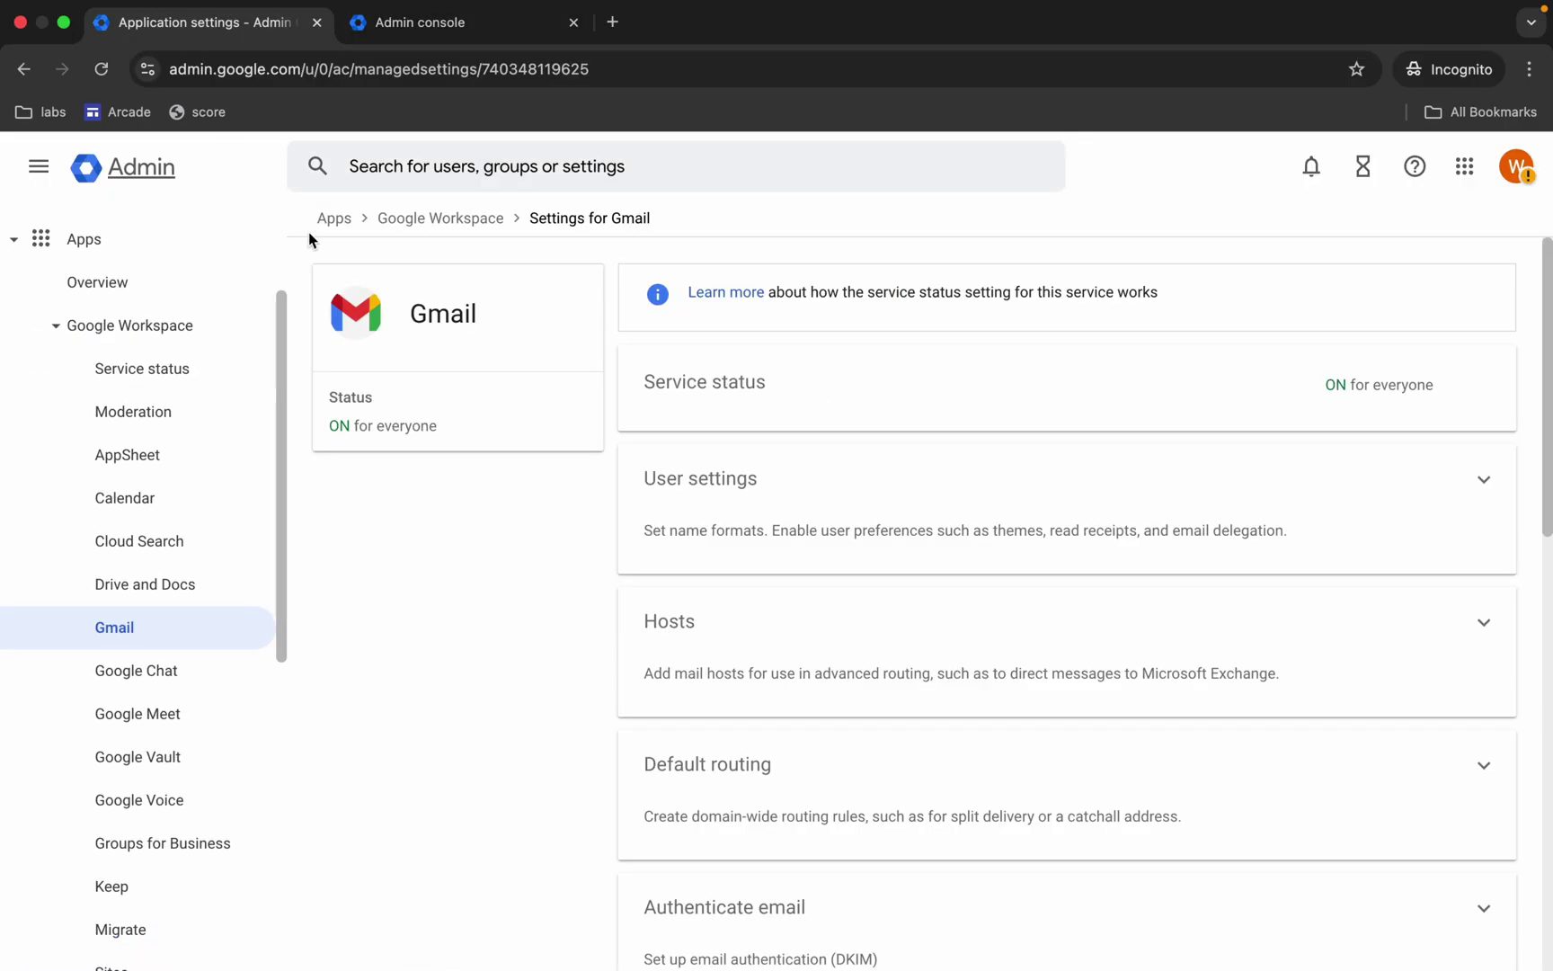
- From the Google Workspace services list, start domain verification so Domain setup opens in a new tab
left_click(434, 229)
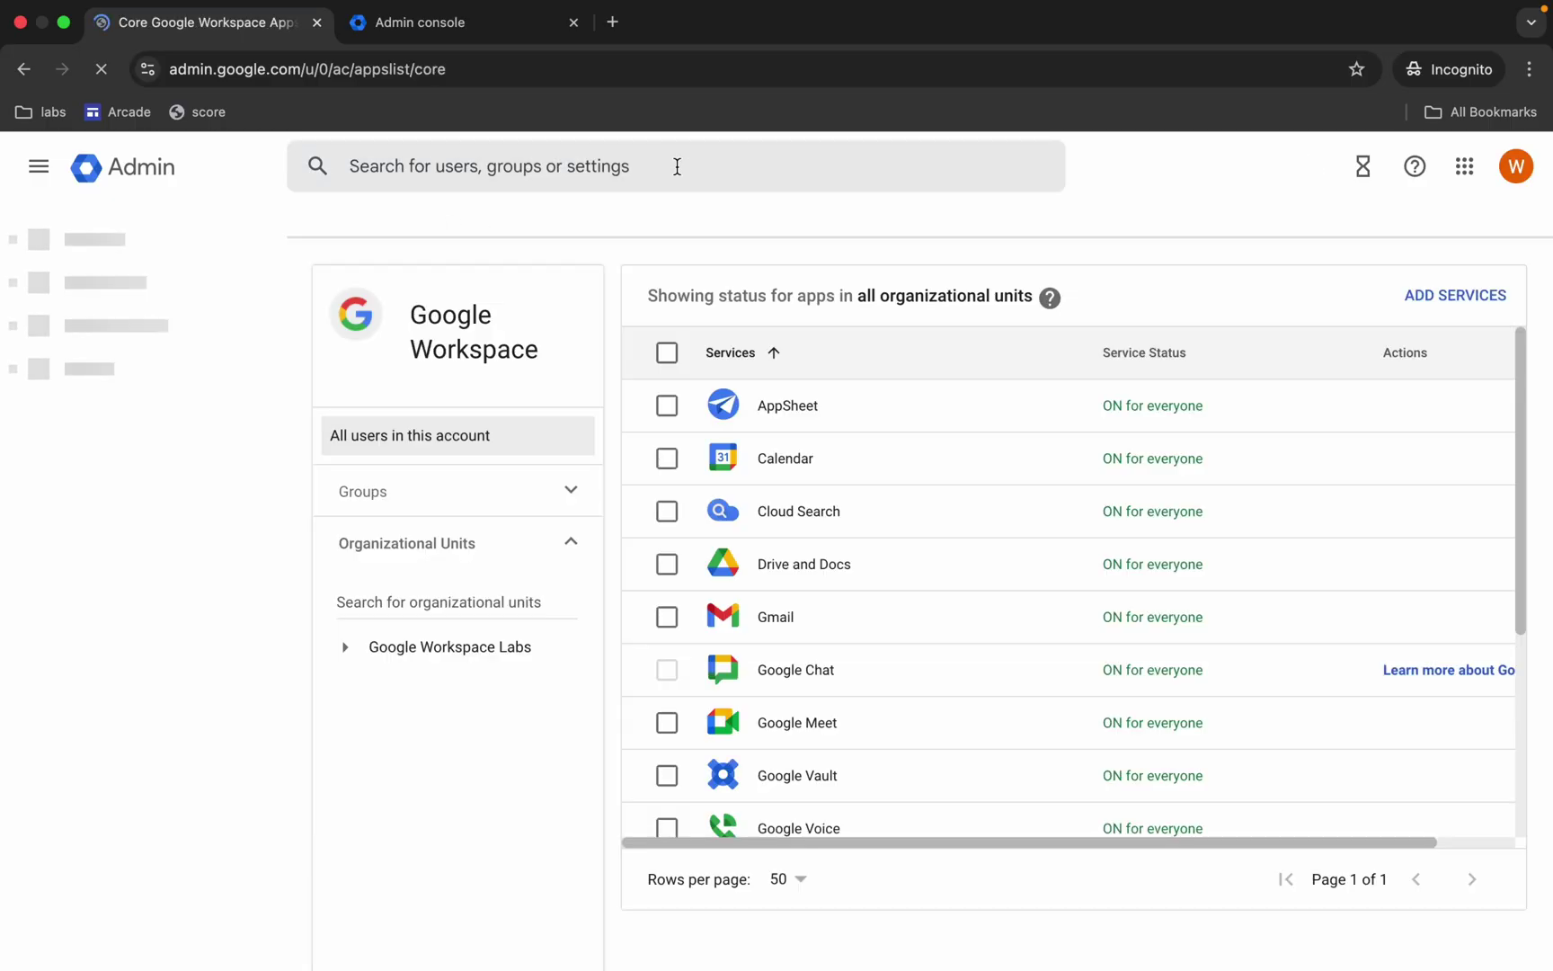
scroll(914, 728, "down", 4)
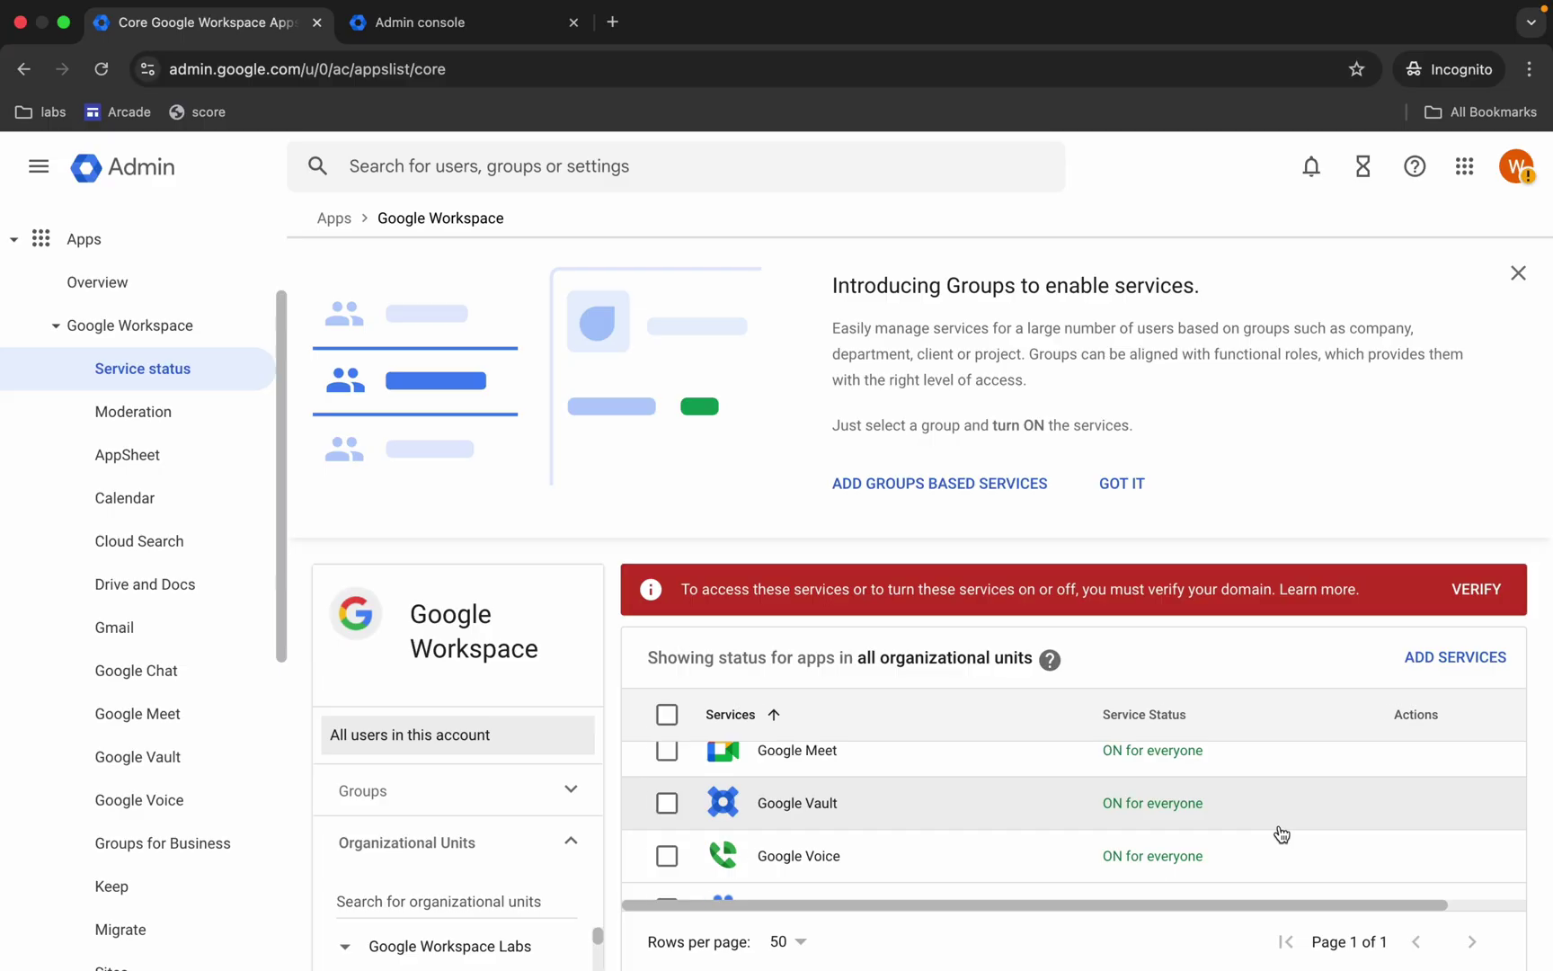
scroll(1281, 835, "right", 2)
scroll(1454, 828, "up", 3)
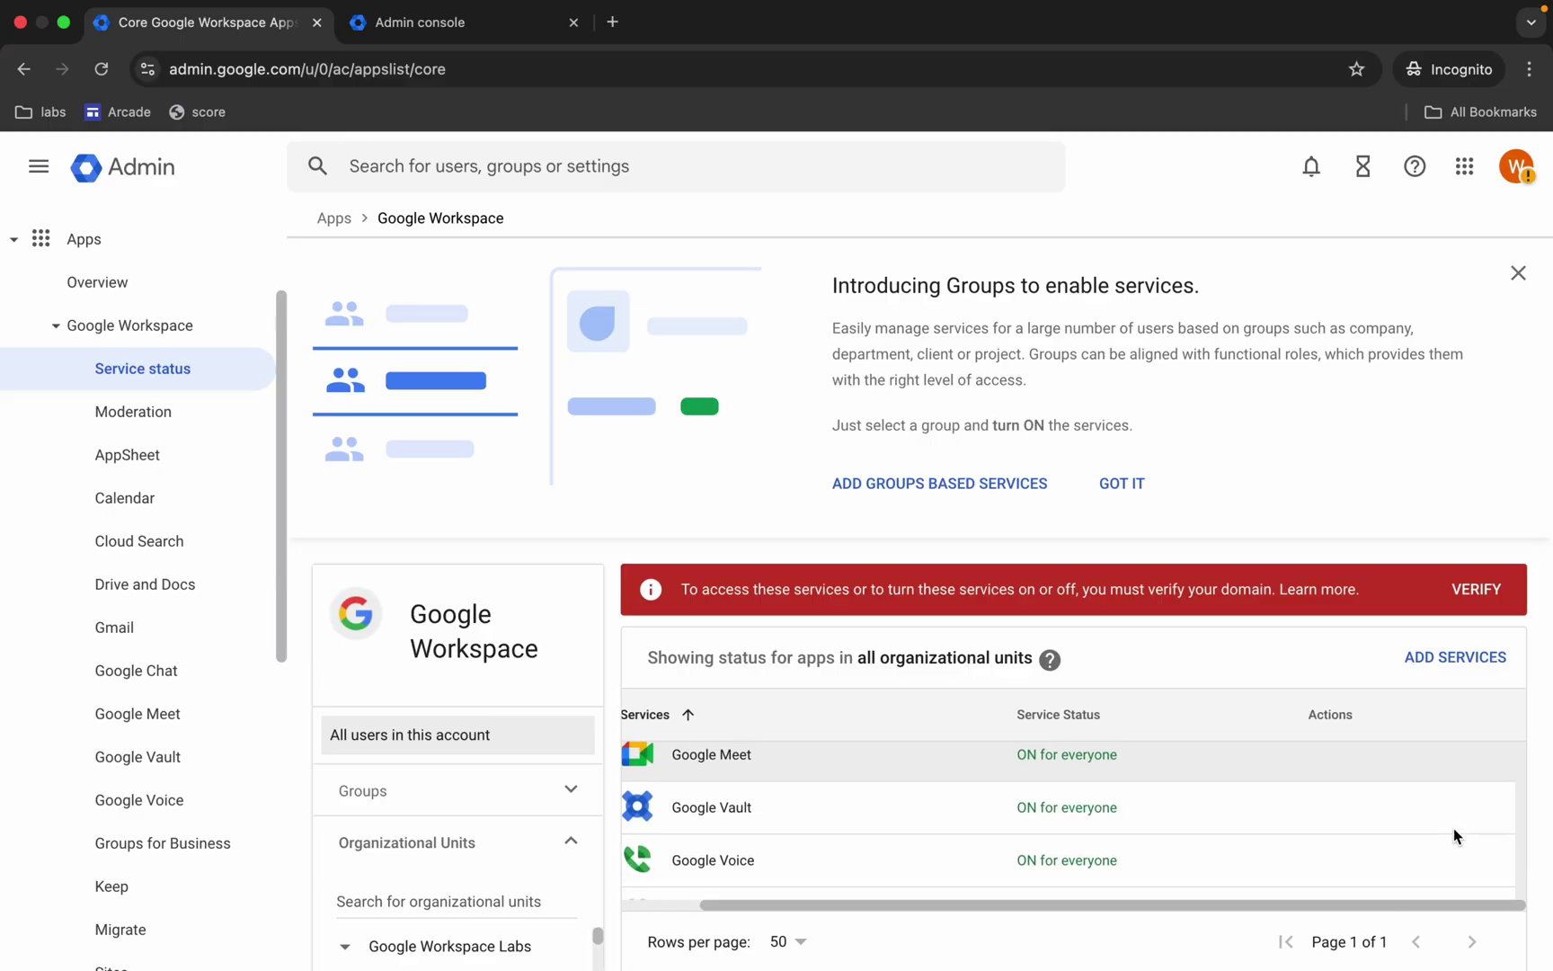
scroll(1453, 828, "down", 1)
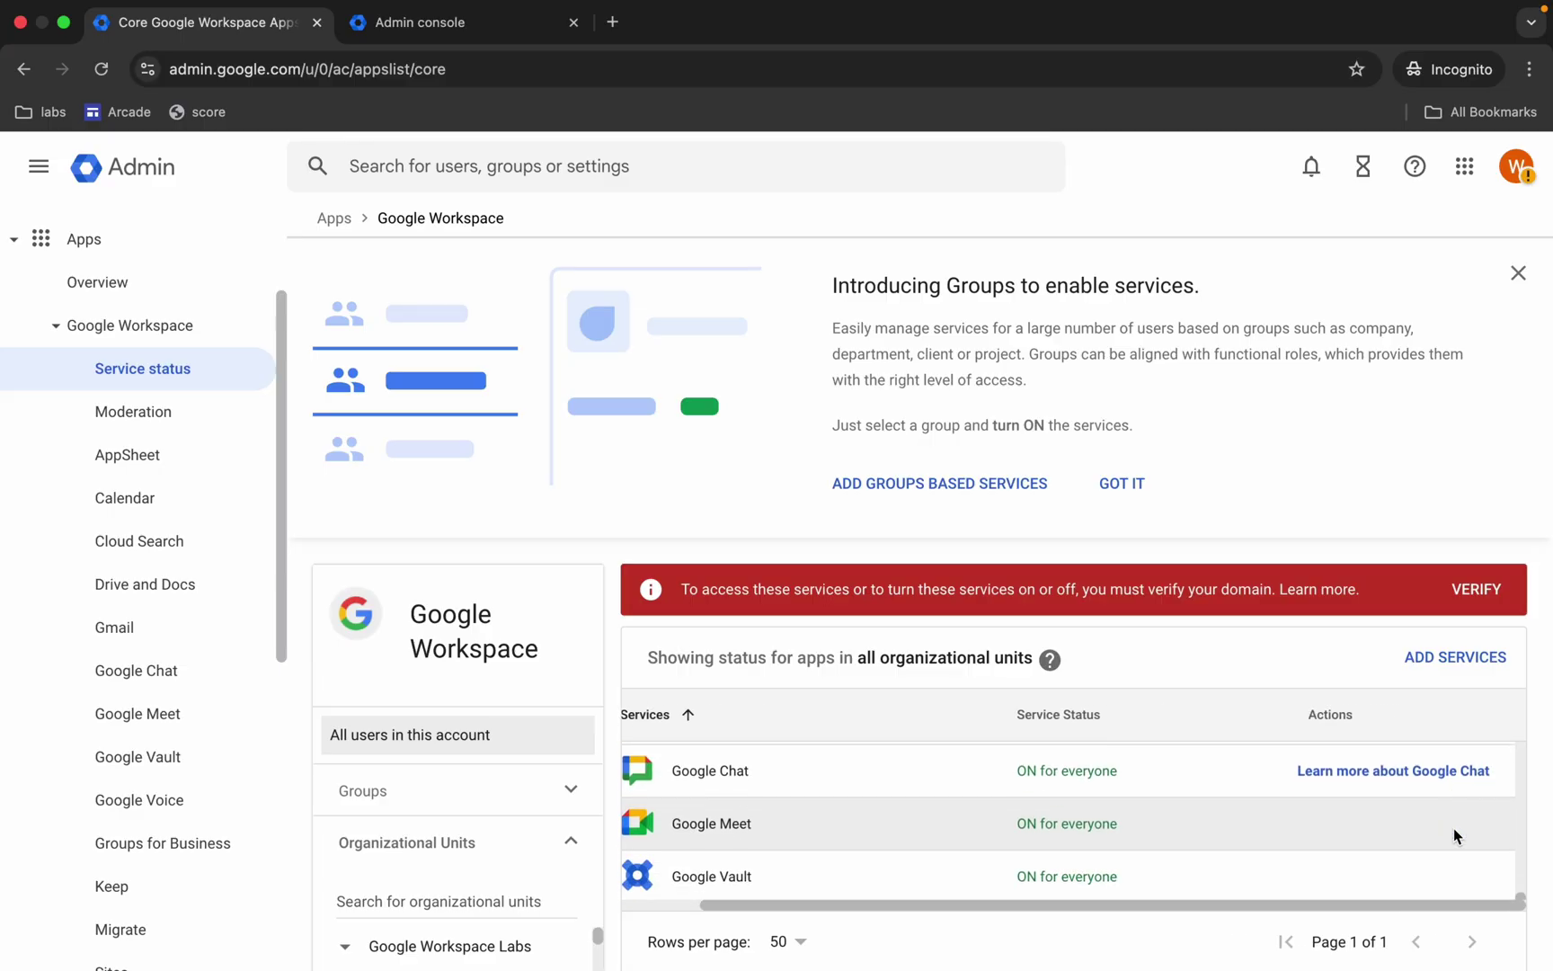
left_click(1477, 586)
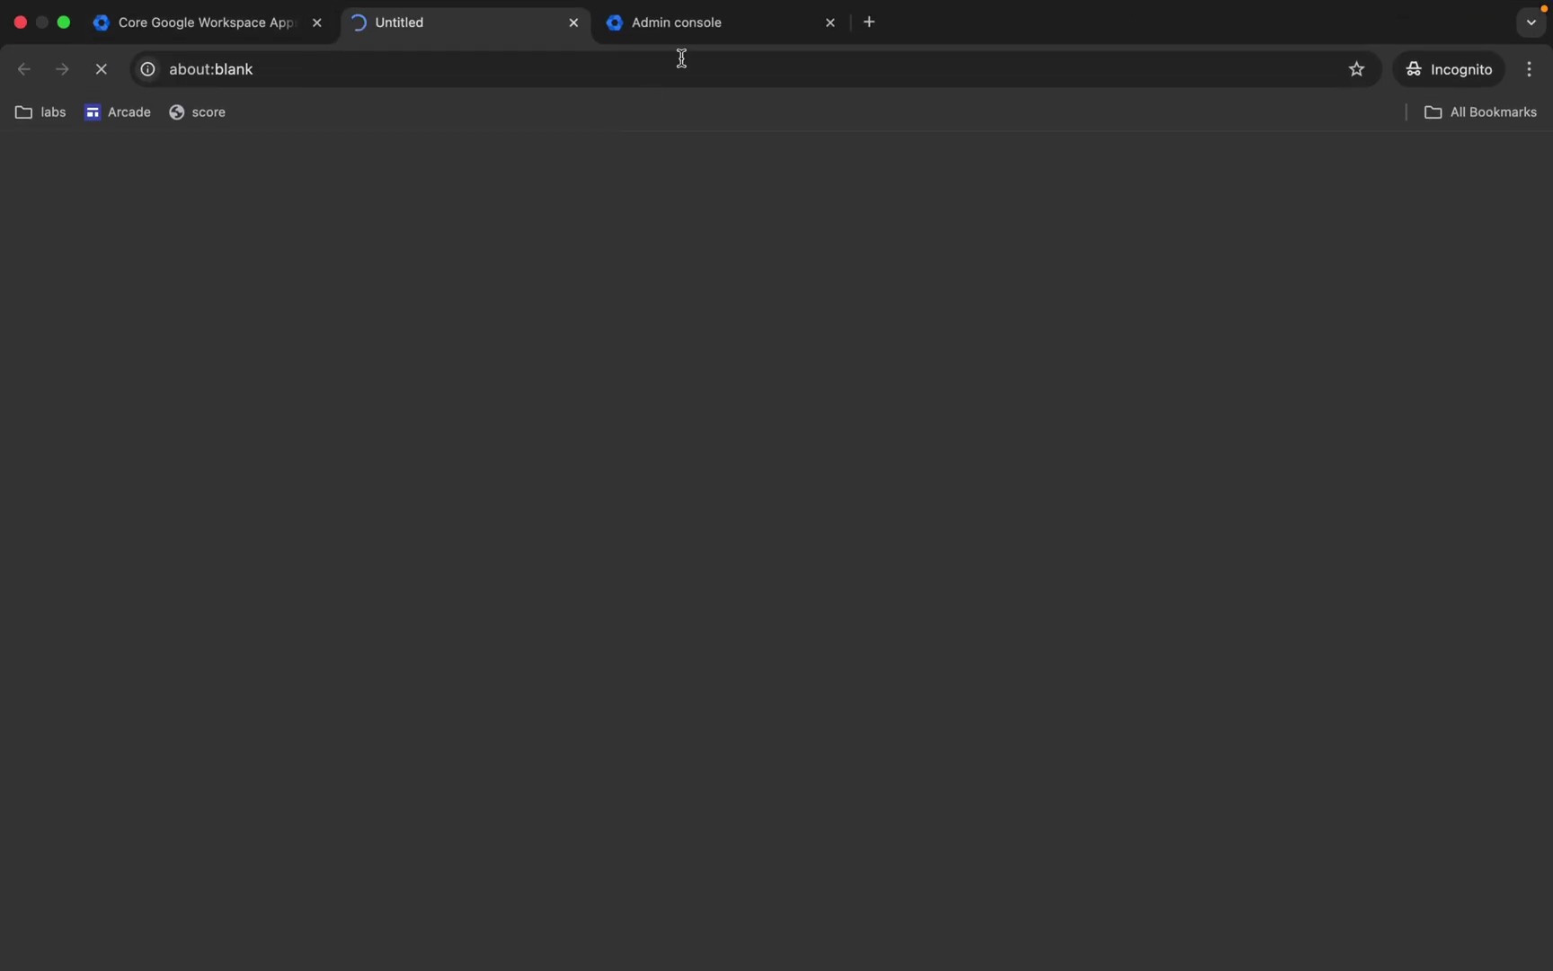
left_click(683, 25)
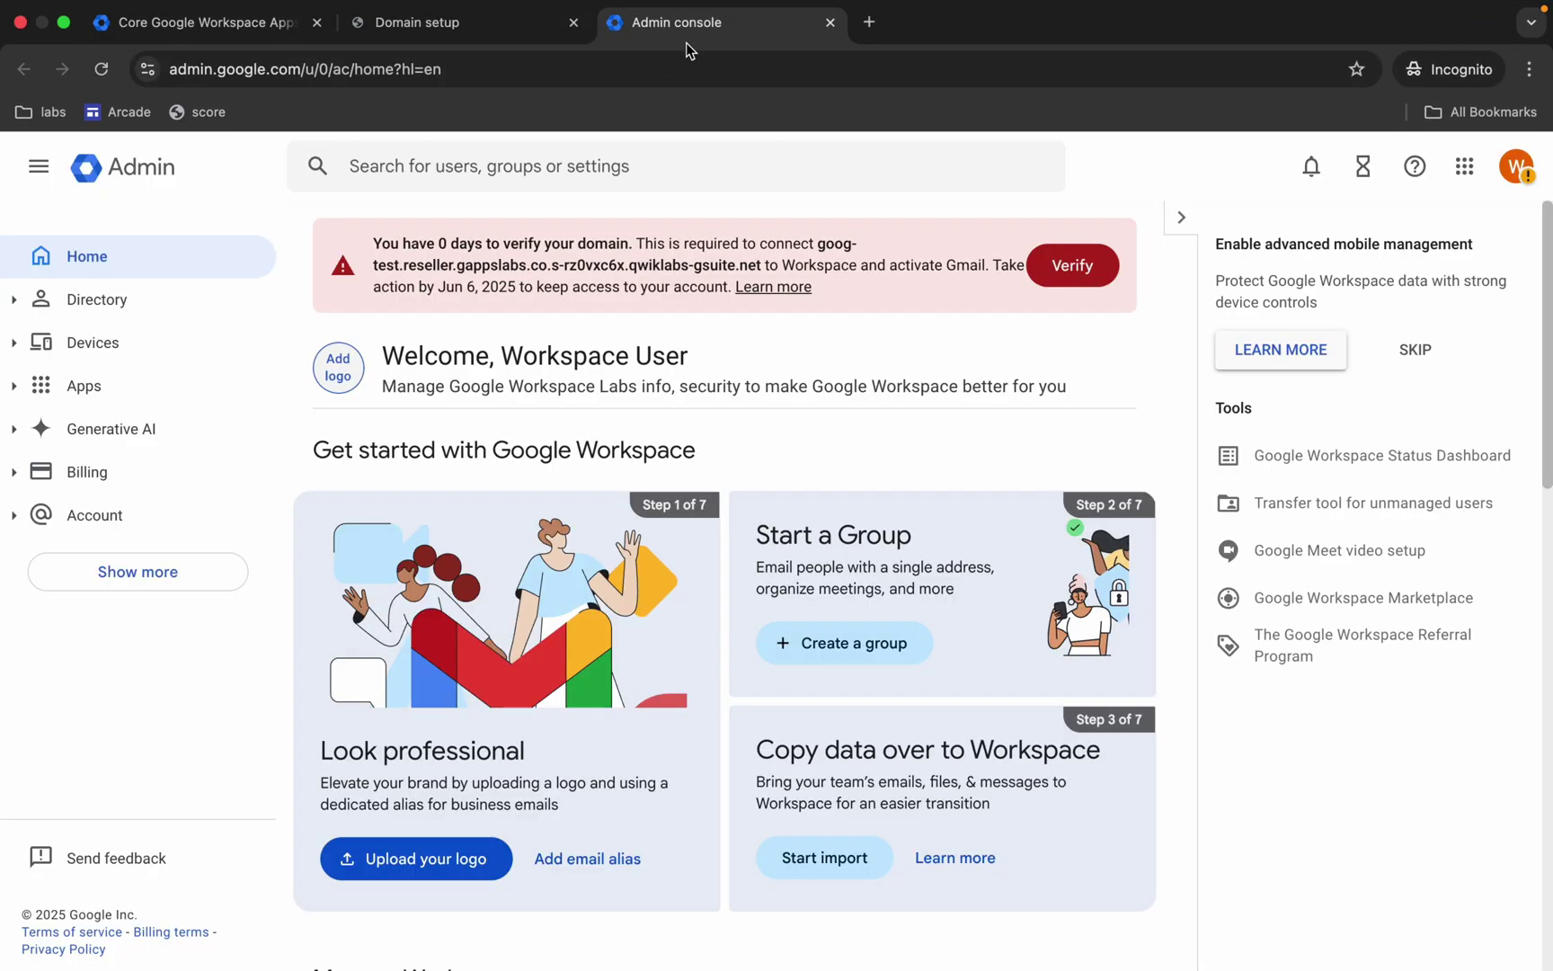
- Confirm the domain verification code with Squarespace as the domain host
left_click(409, 25)
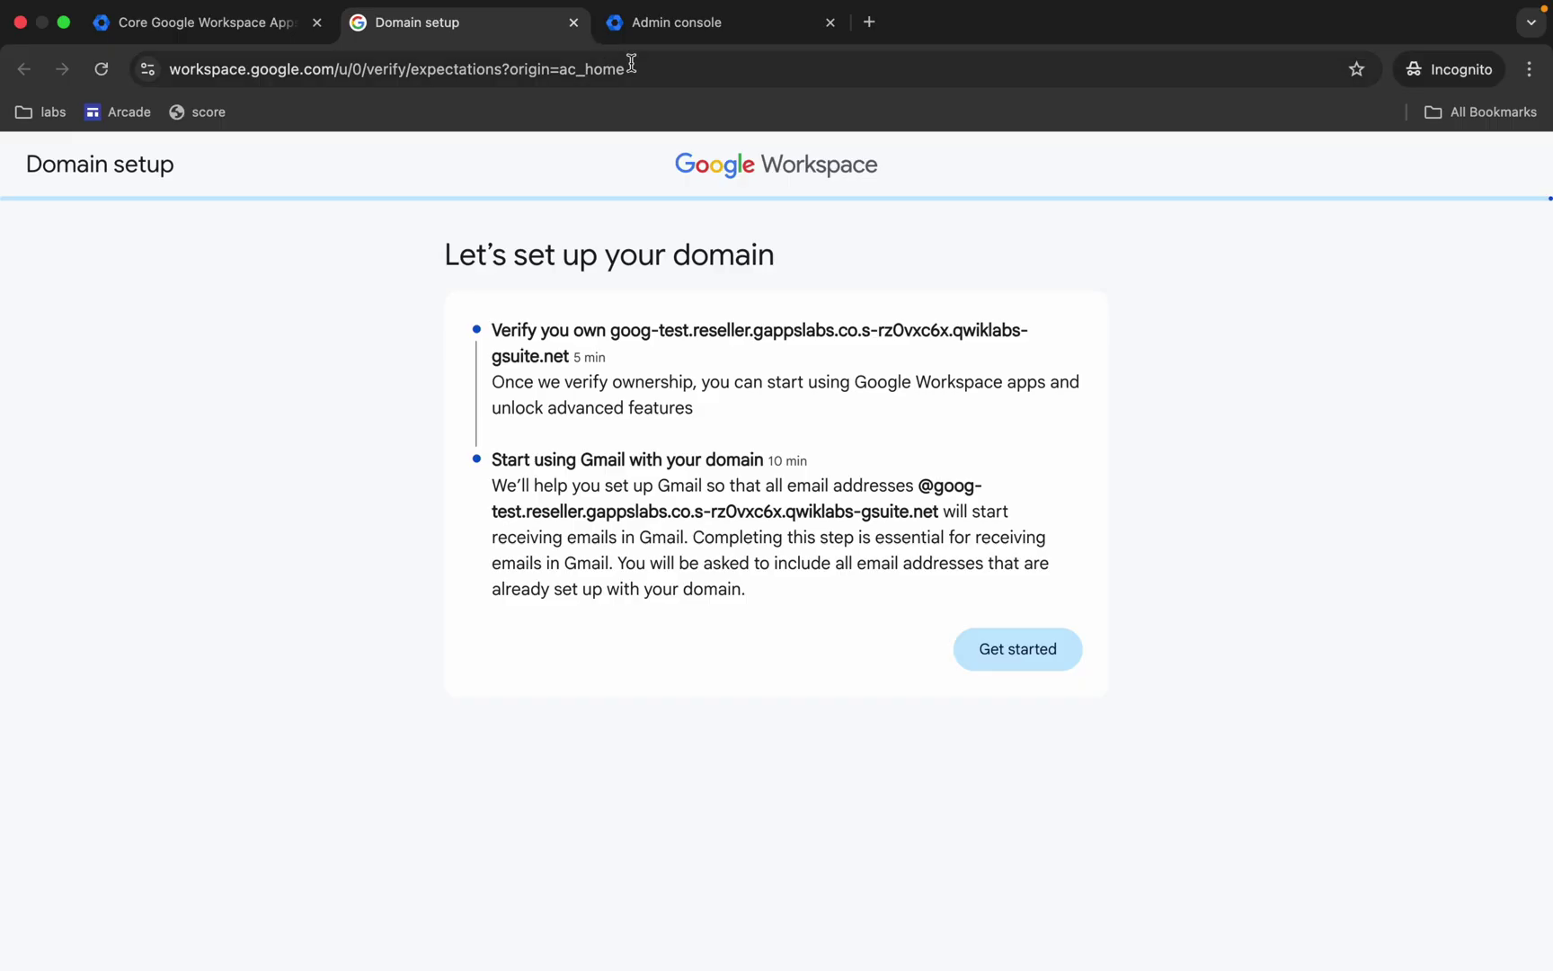
left_click(1001, 649)
left_click(1015, 724)
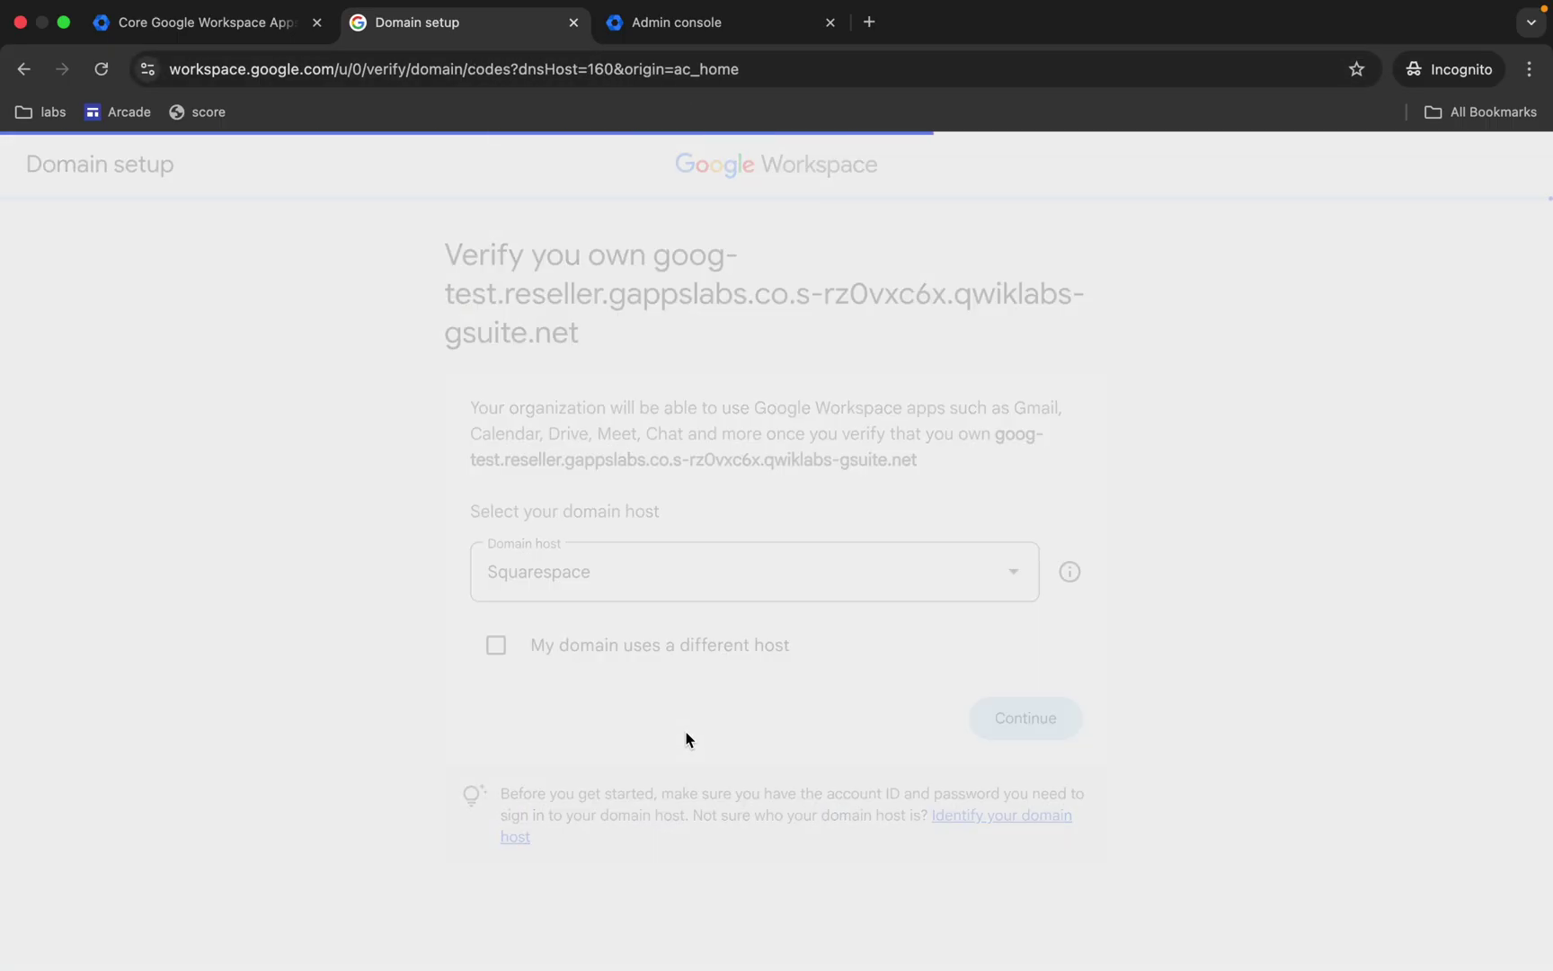
scroll(606, 733, "down", 2)
left_click(369, 918)
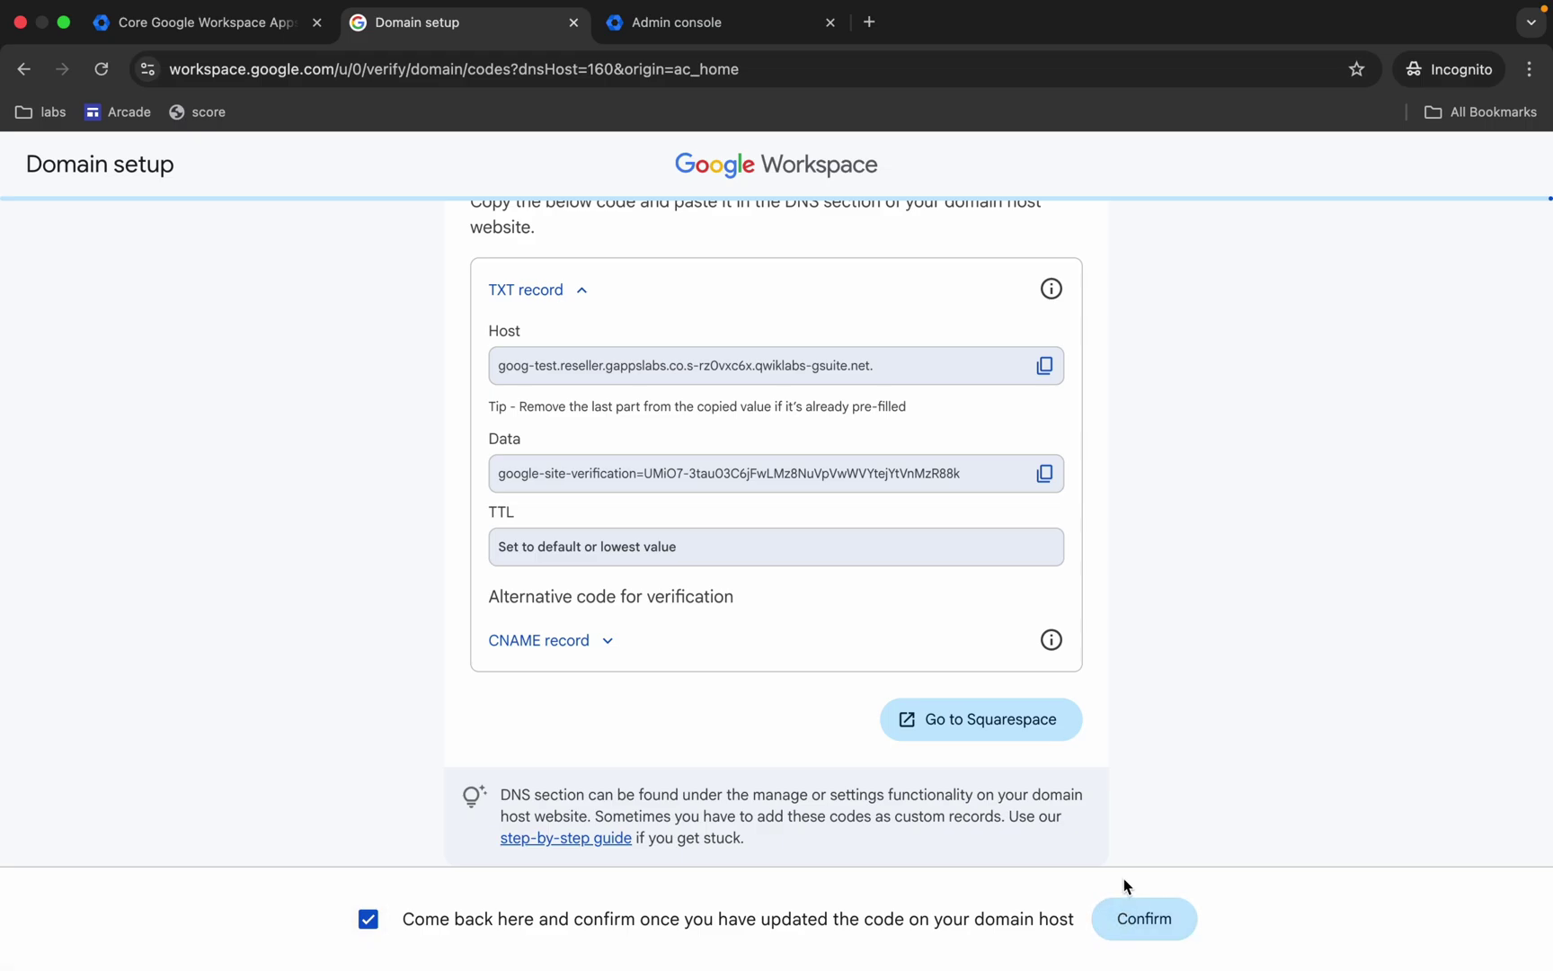
left_click(1140, 908)
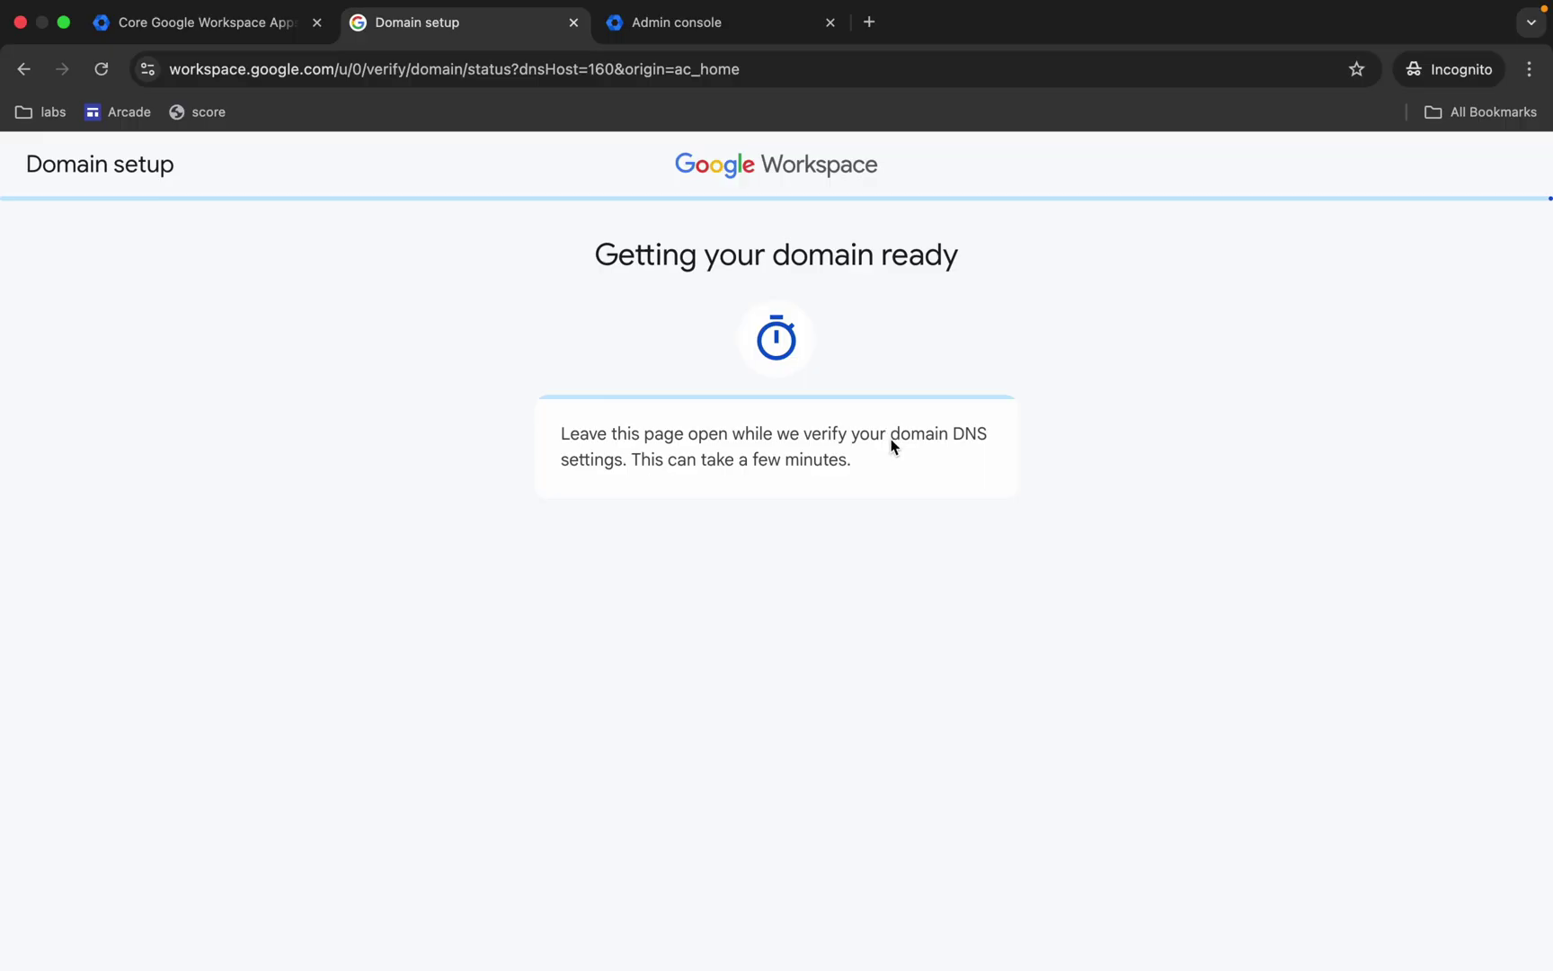
- Activate Gmail for all users and confirm the MX record activation code
left_click(1004, 813)
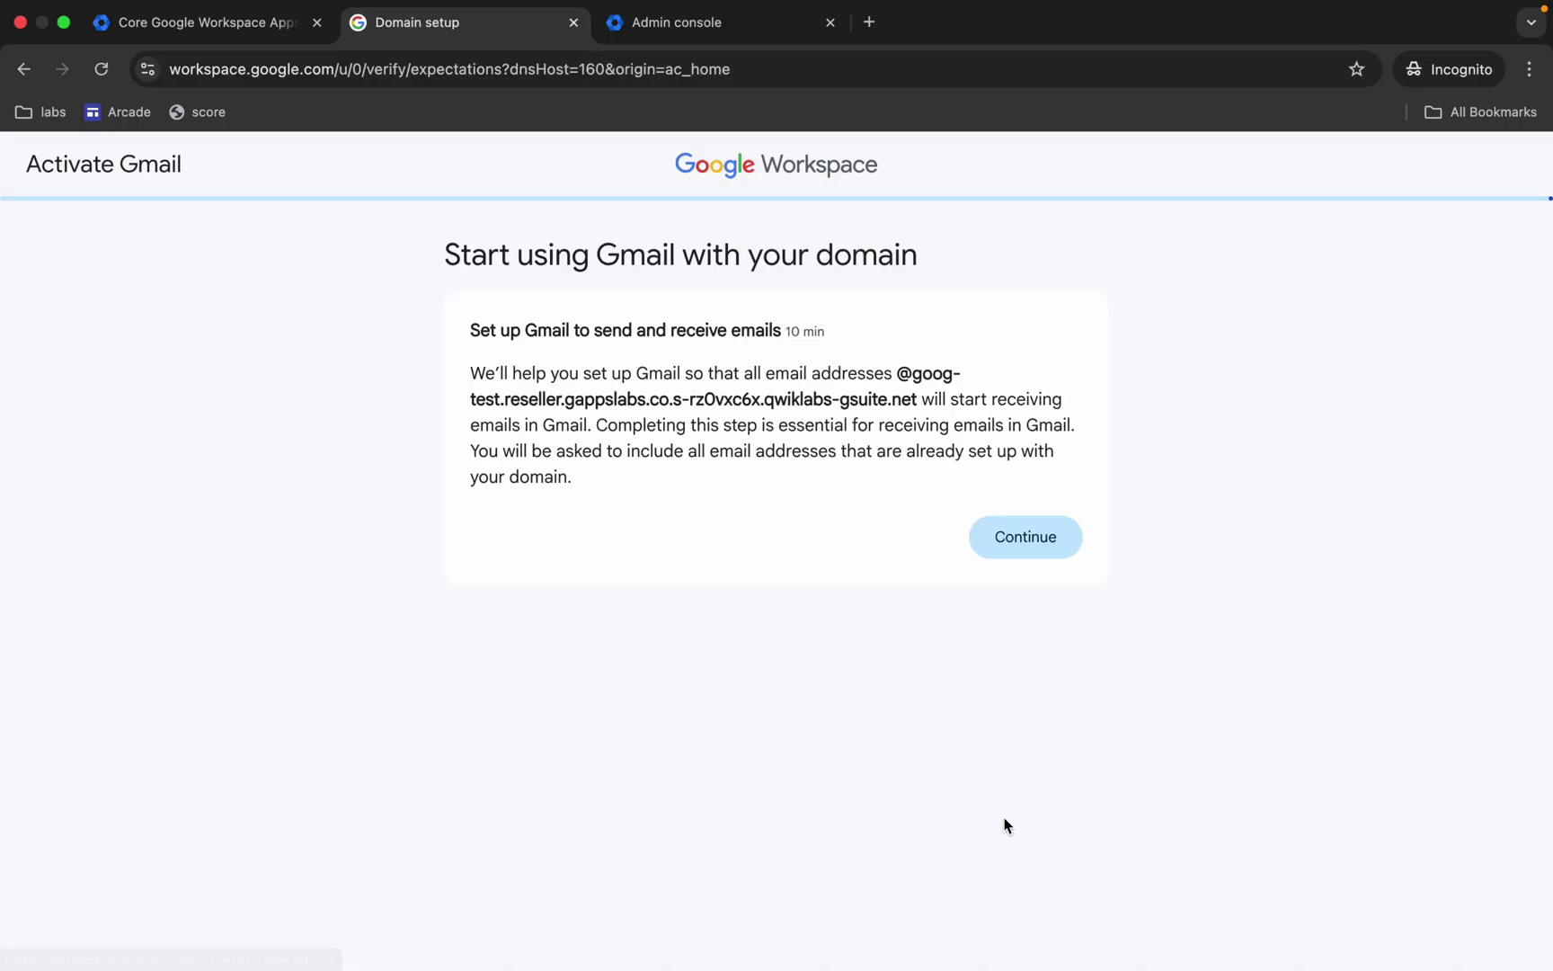
left_click(1050, 537)
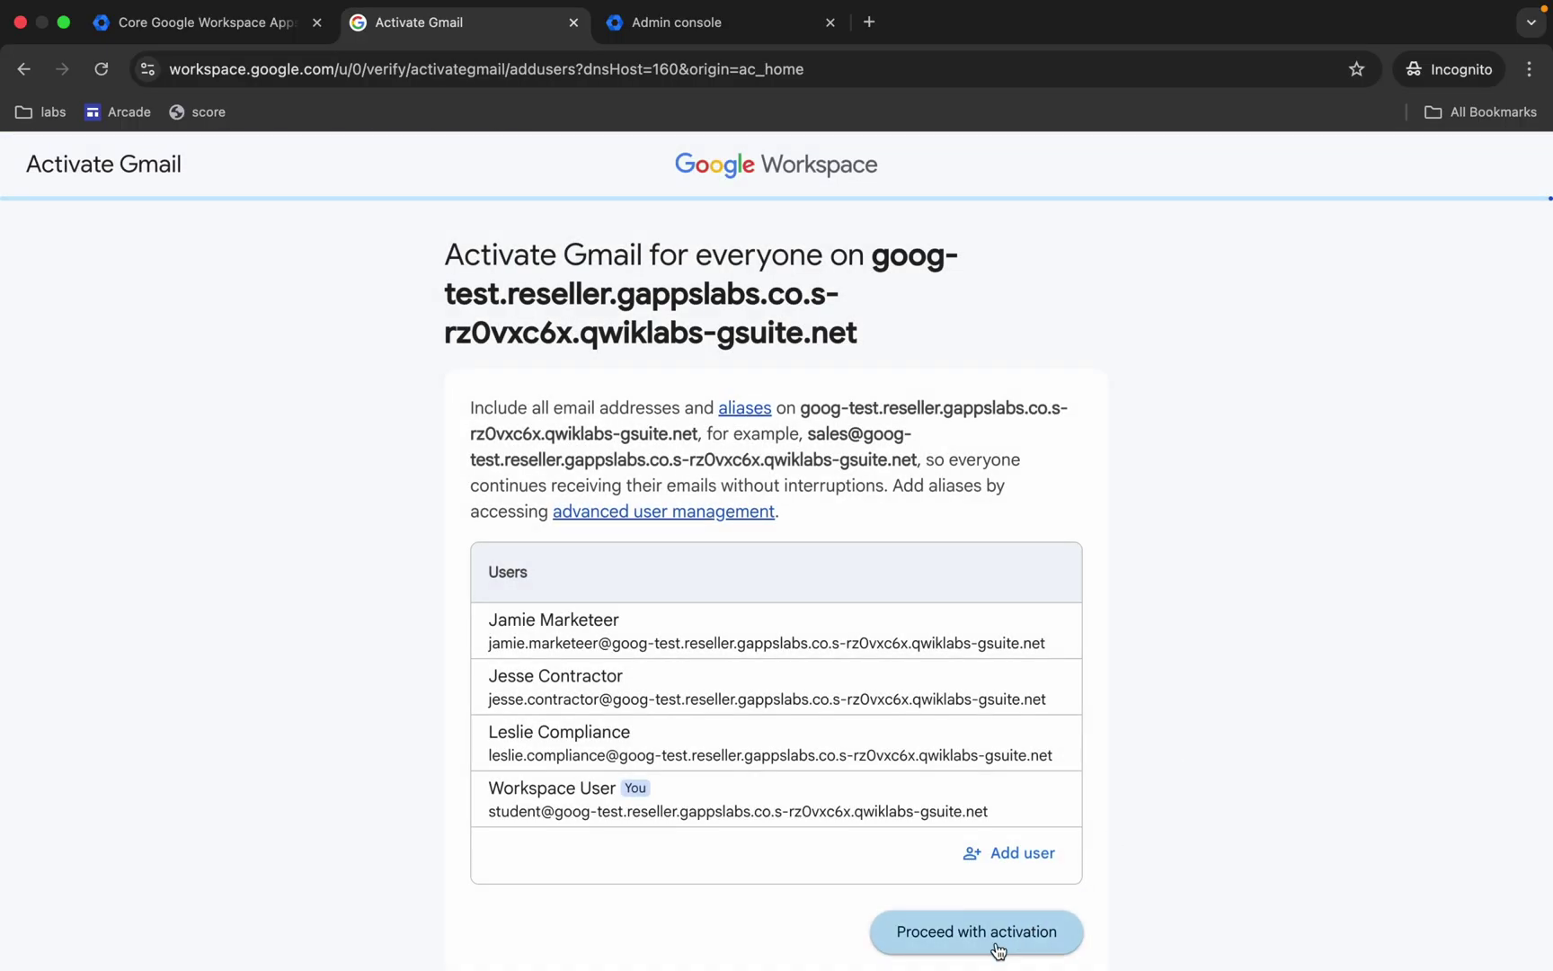
left_click(998, 949)
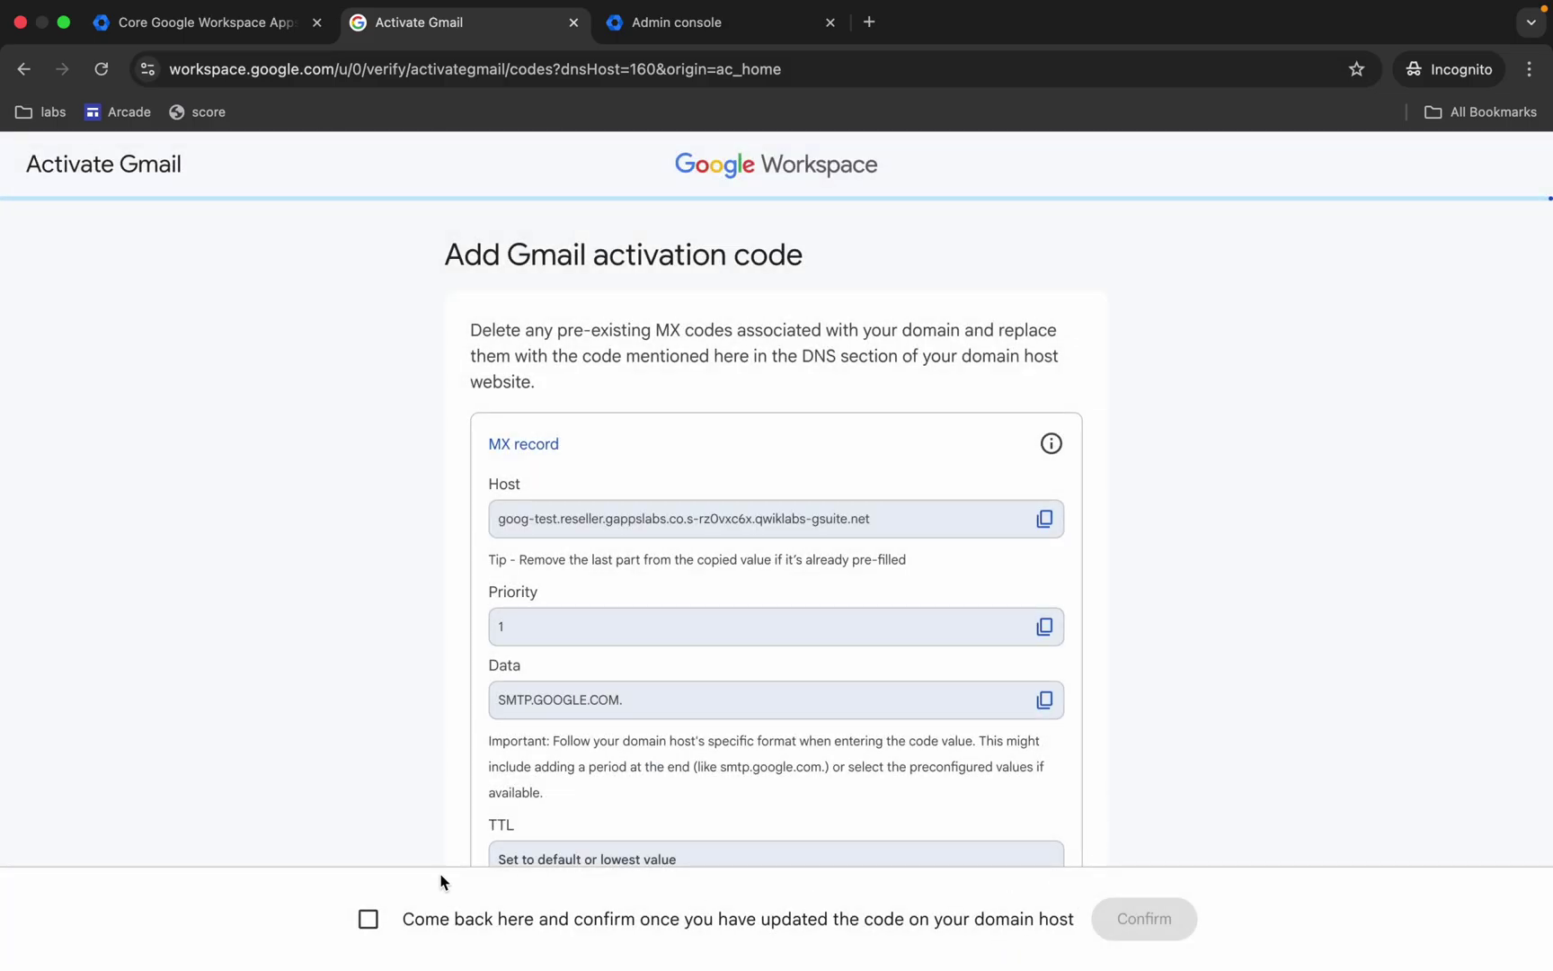
left_click(368, 919)
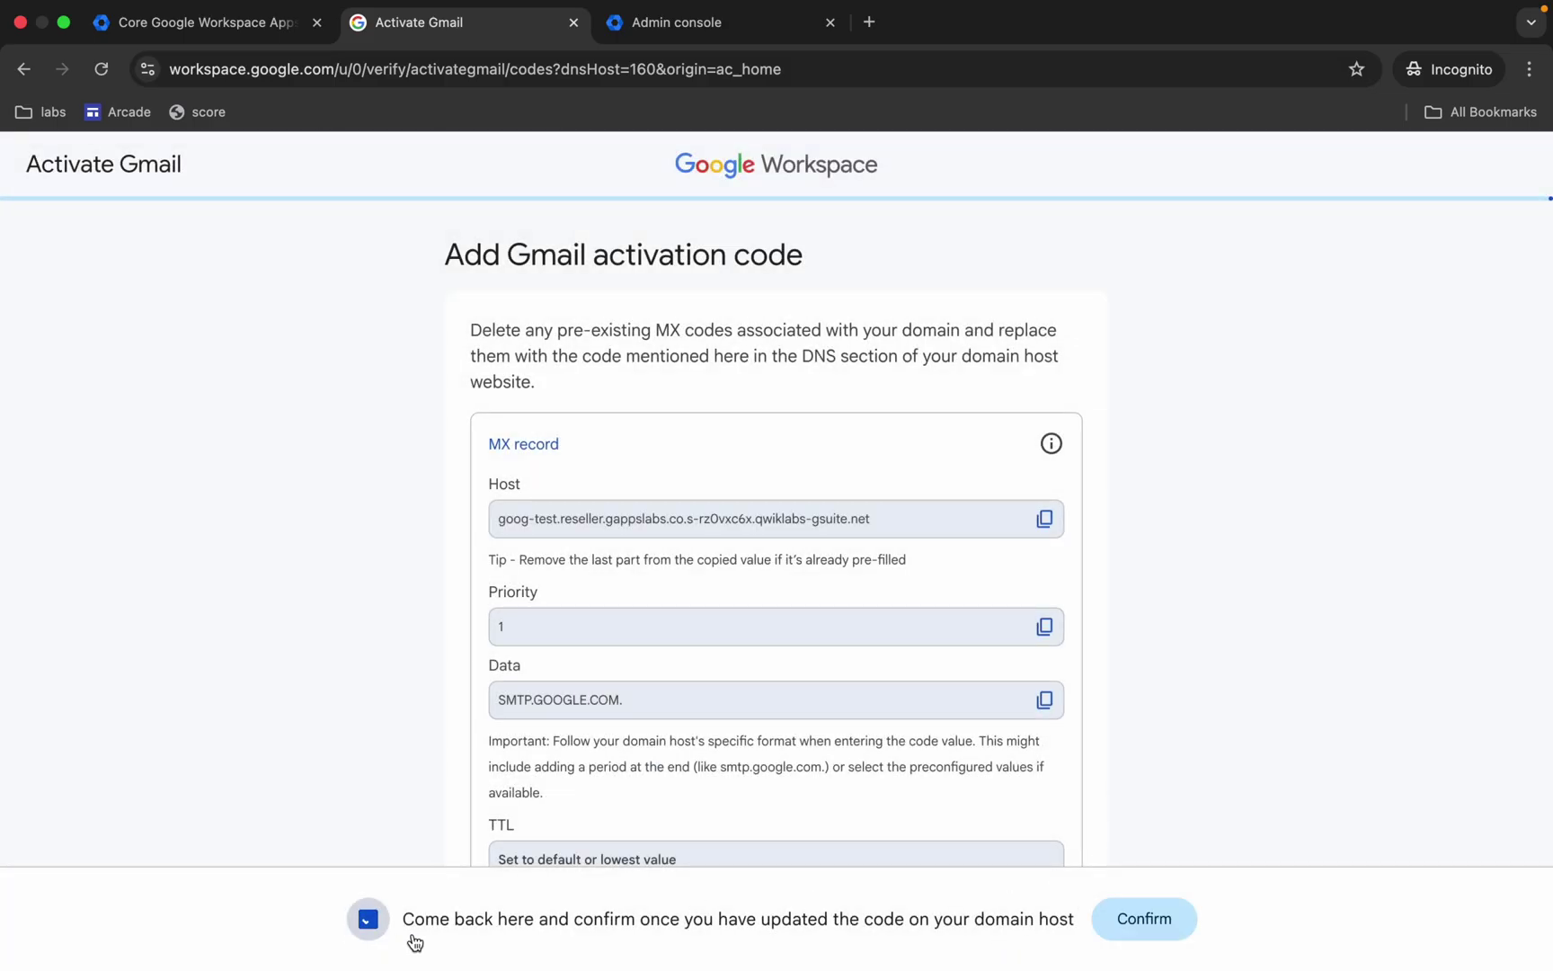
left_click(1138, 919)
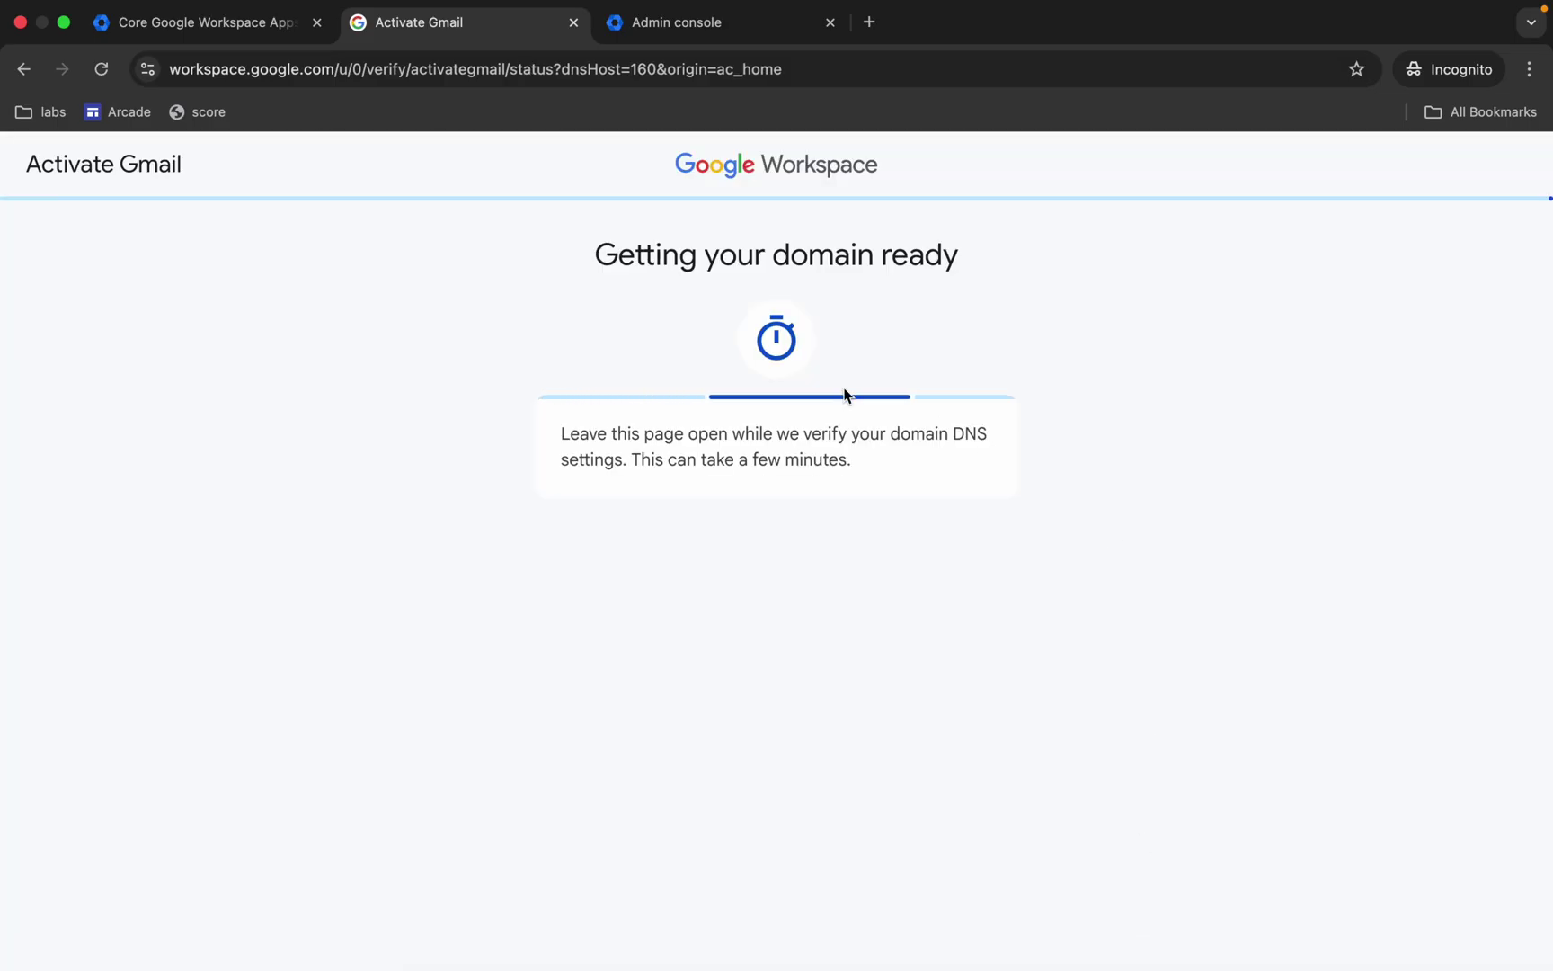
left_click(215, 20)
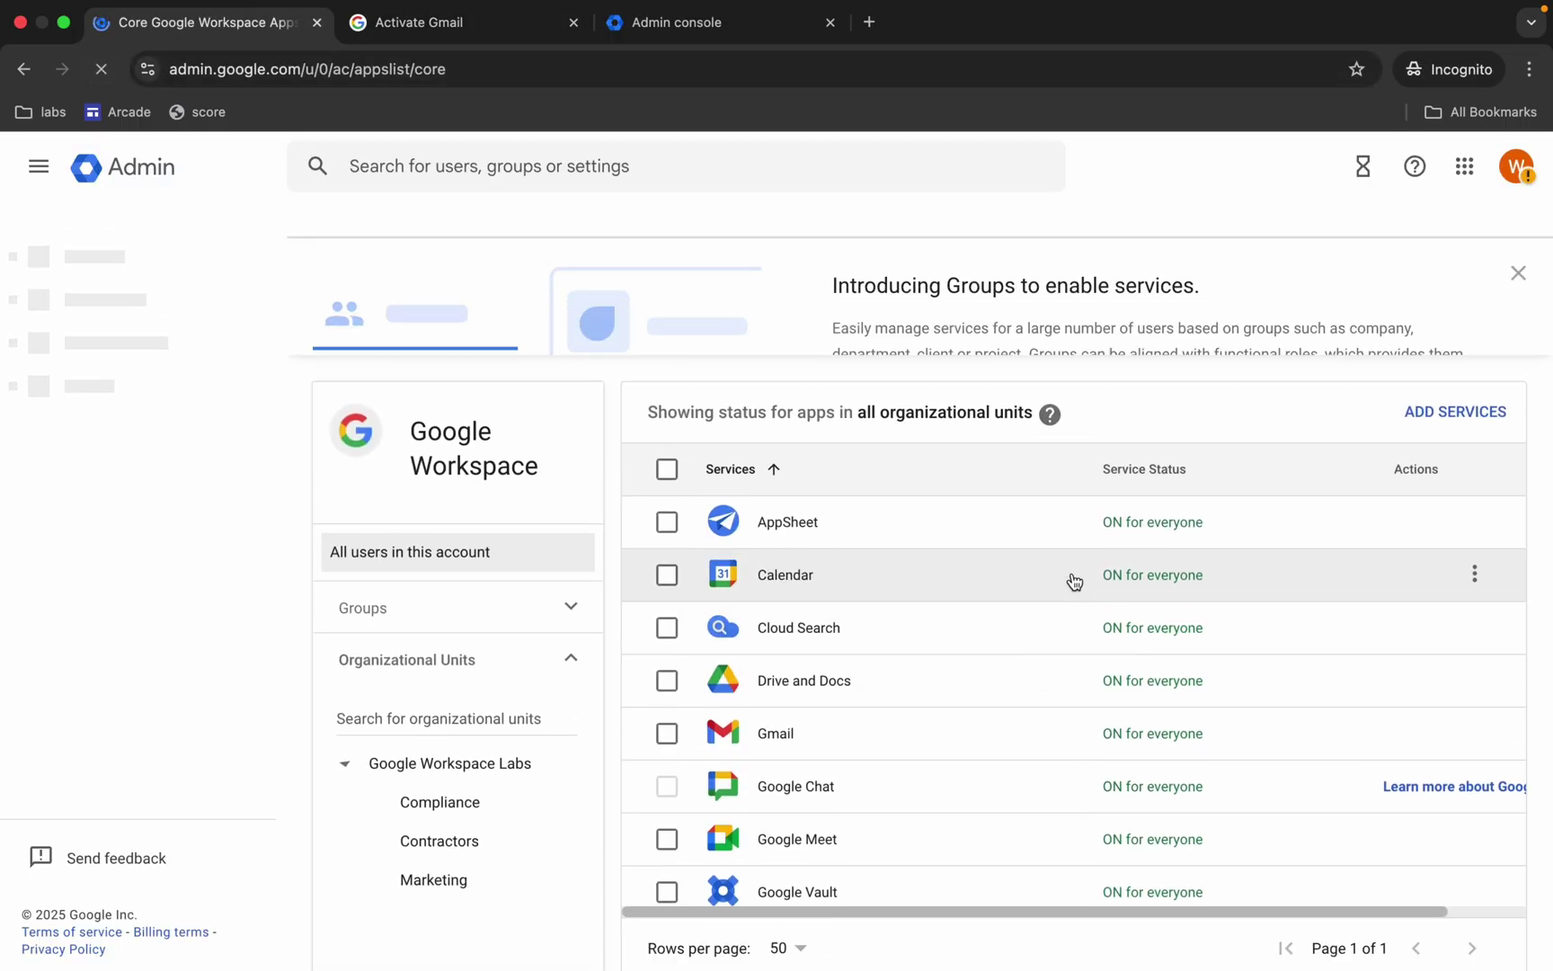
- Open Gmail's Service status settings, currently ON for everyone
scroll(1225, 786, "down", 1)
scroll(1348, 791, "up", 3)
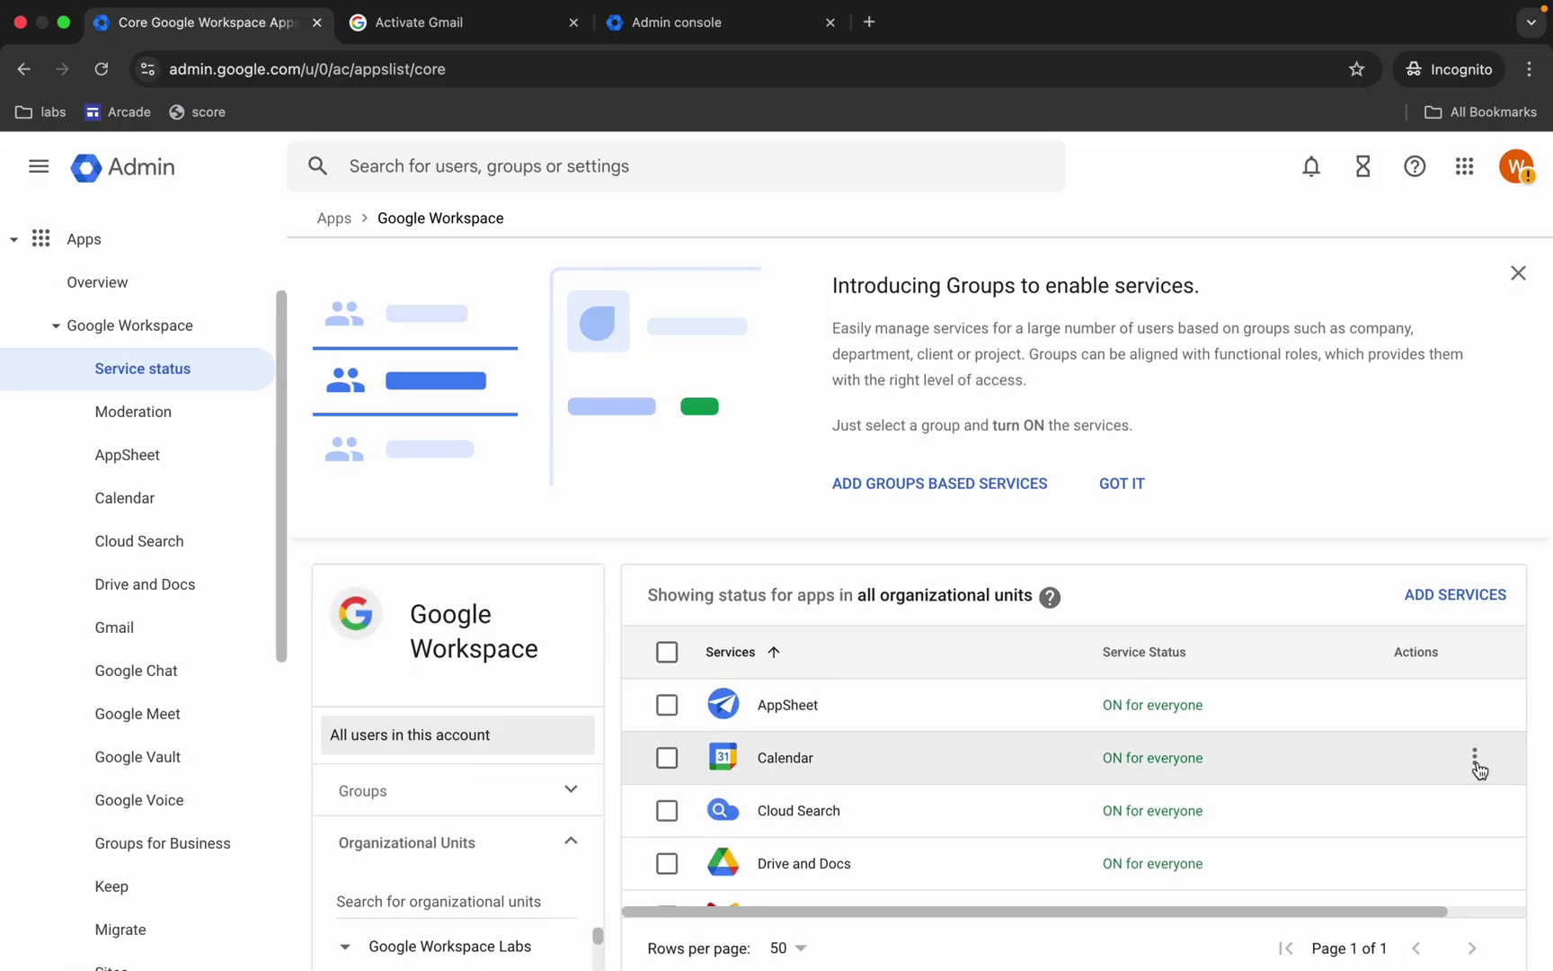
left_click(97, 629)
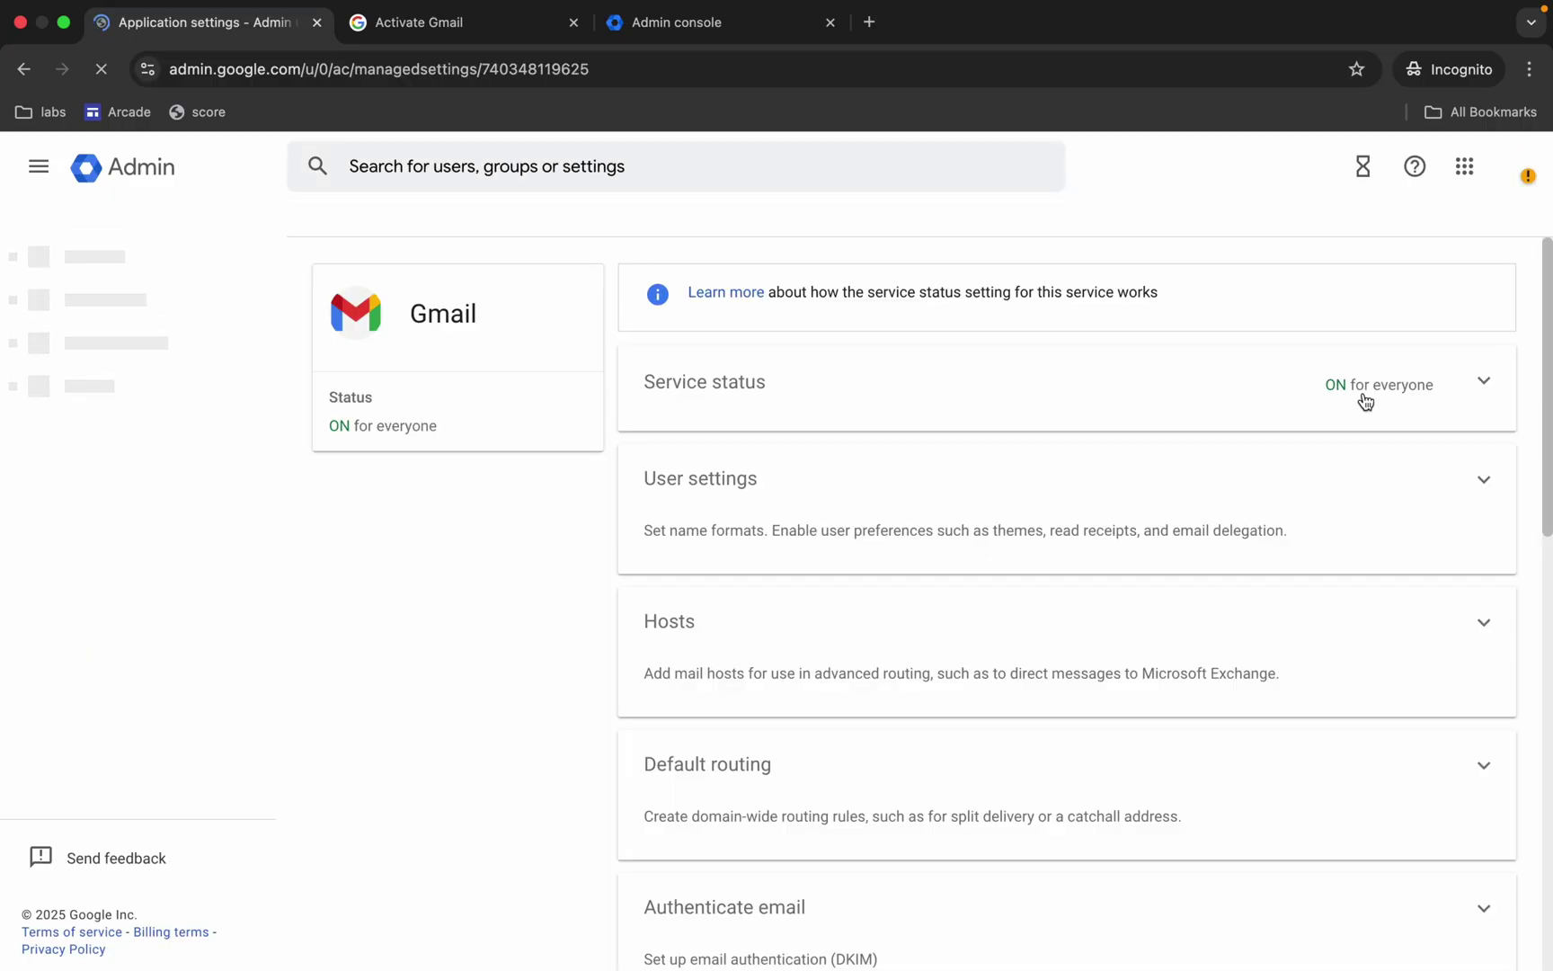
left_click(1484, 383)
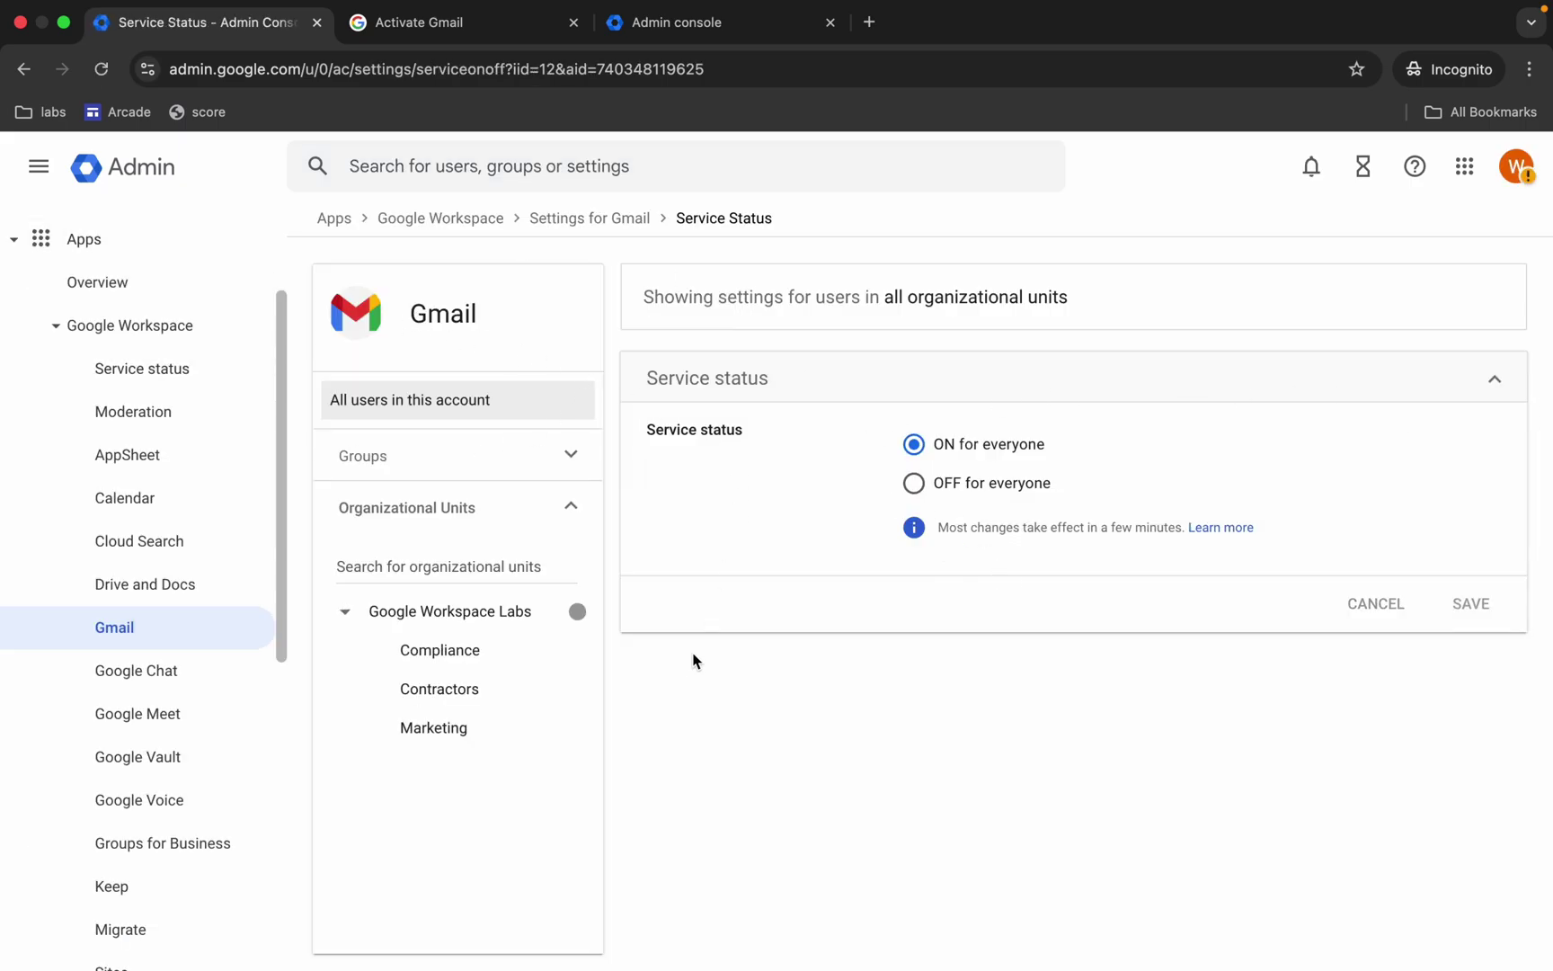
key("ctrl+Left")
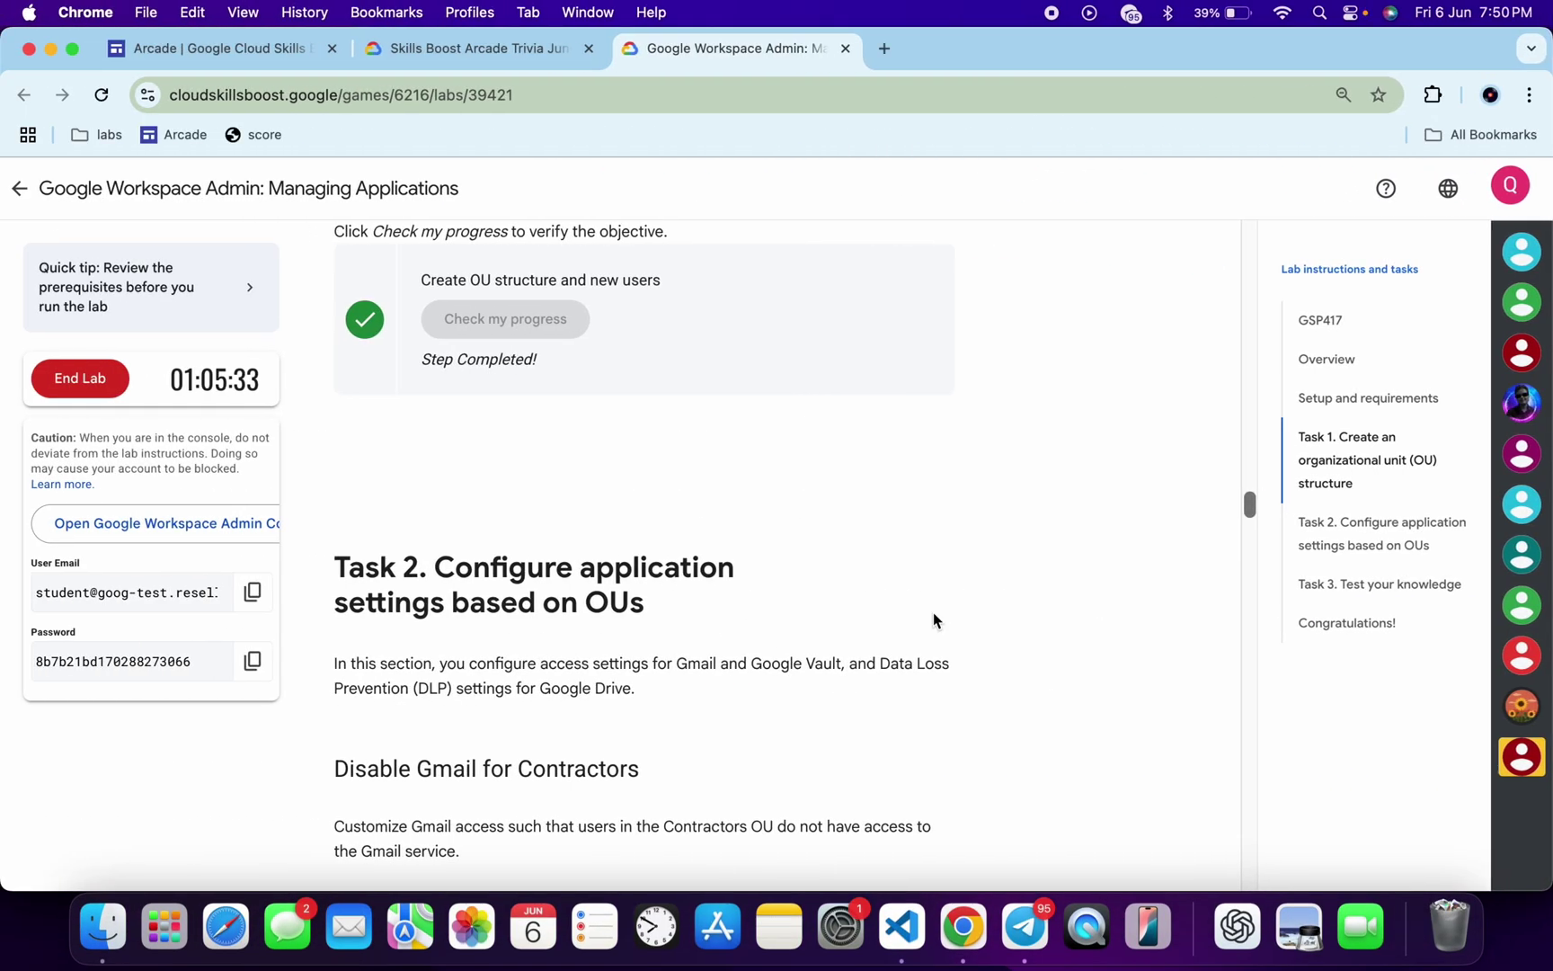
scroll(933, 615, "down", 8)
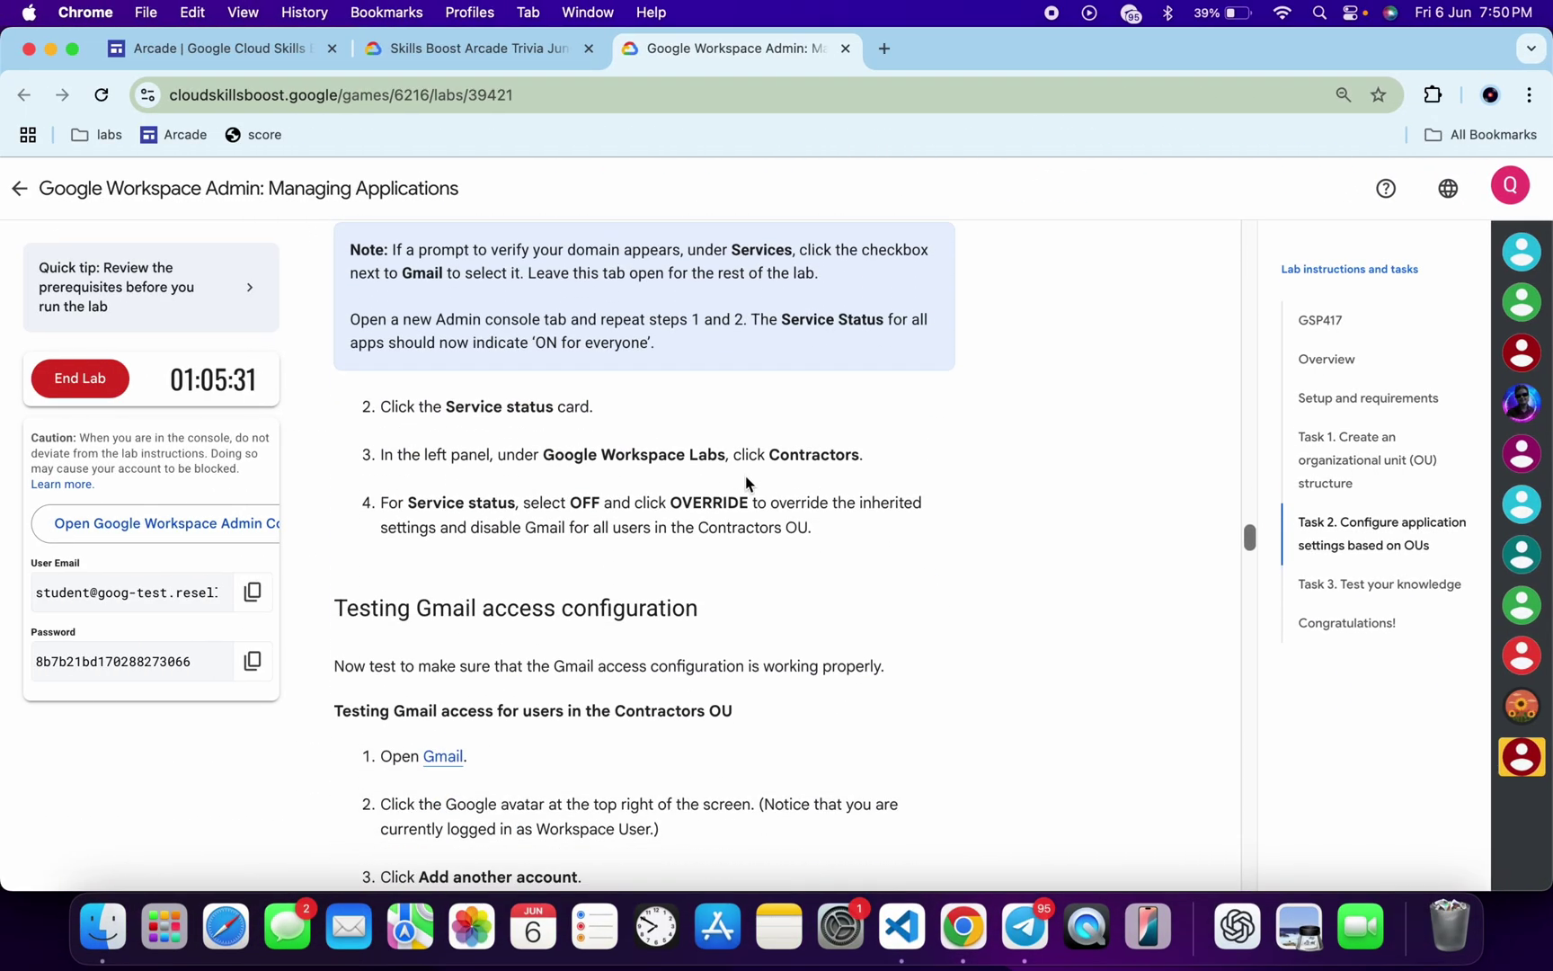
left_click_drag(758, 454, 894, 454)
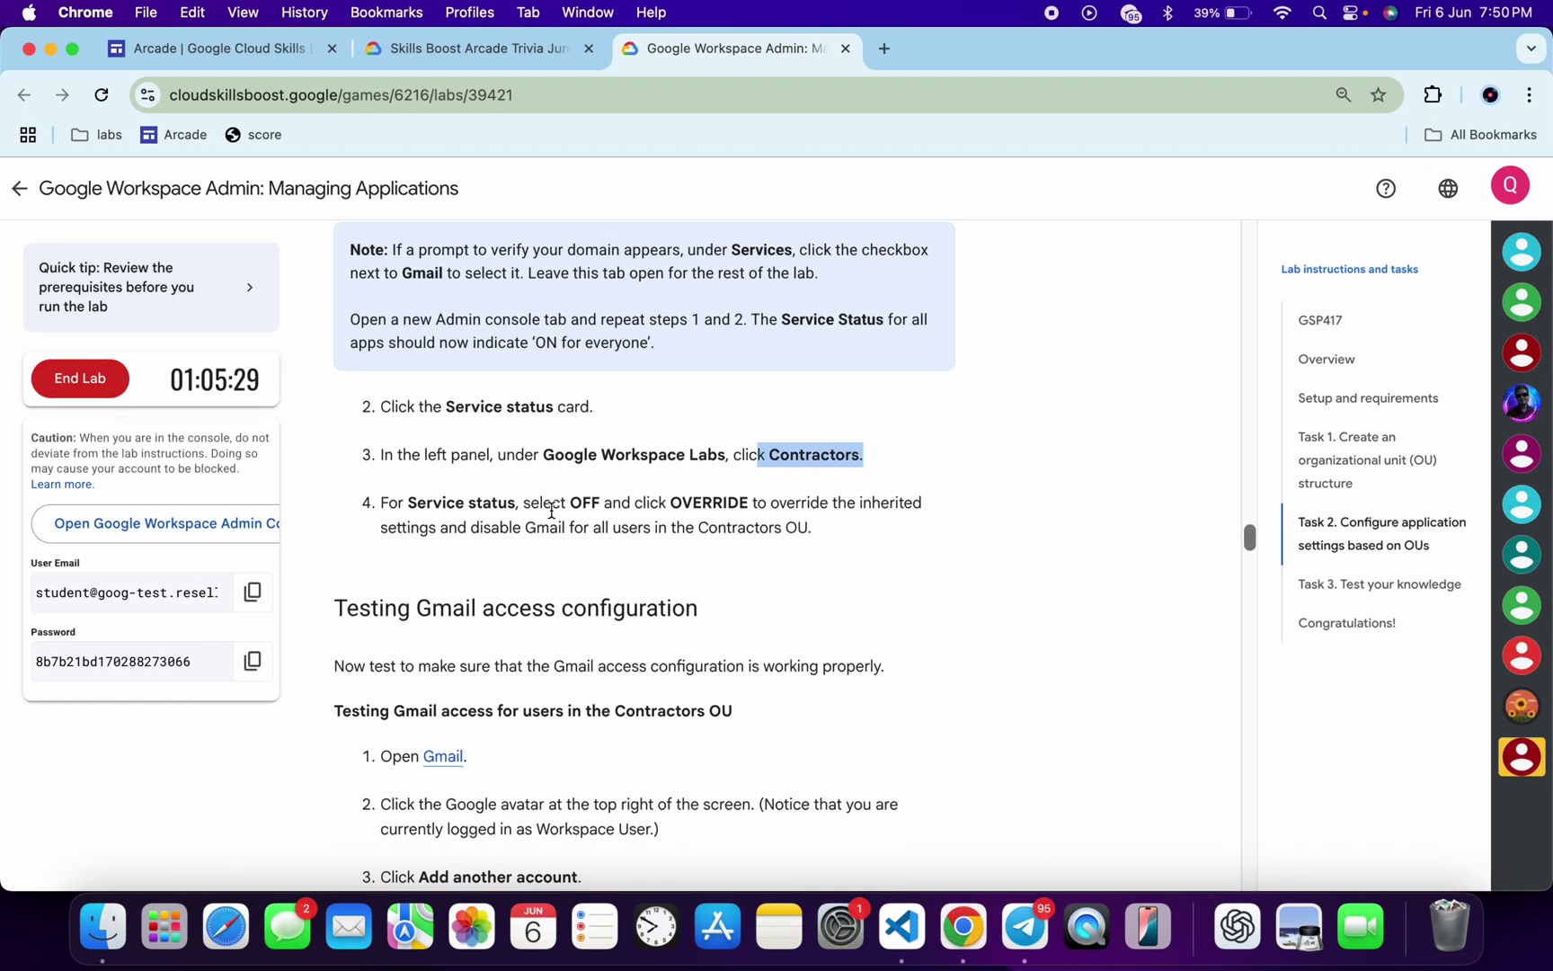
left_click_drag(552, 511, 613, 512)
key("ctrl+Right")
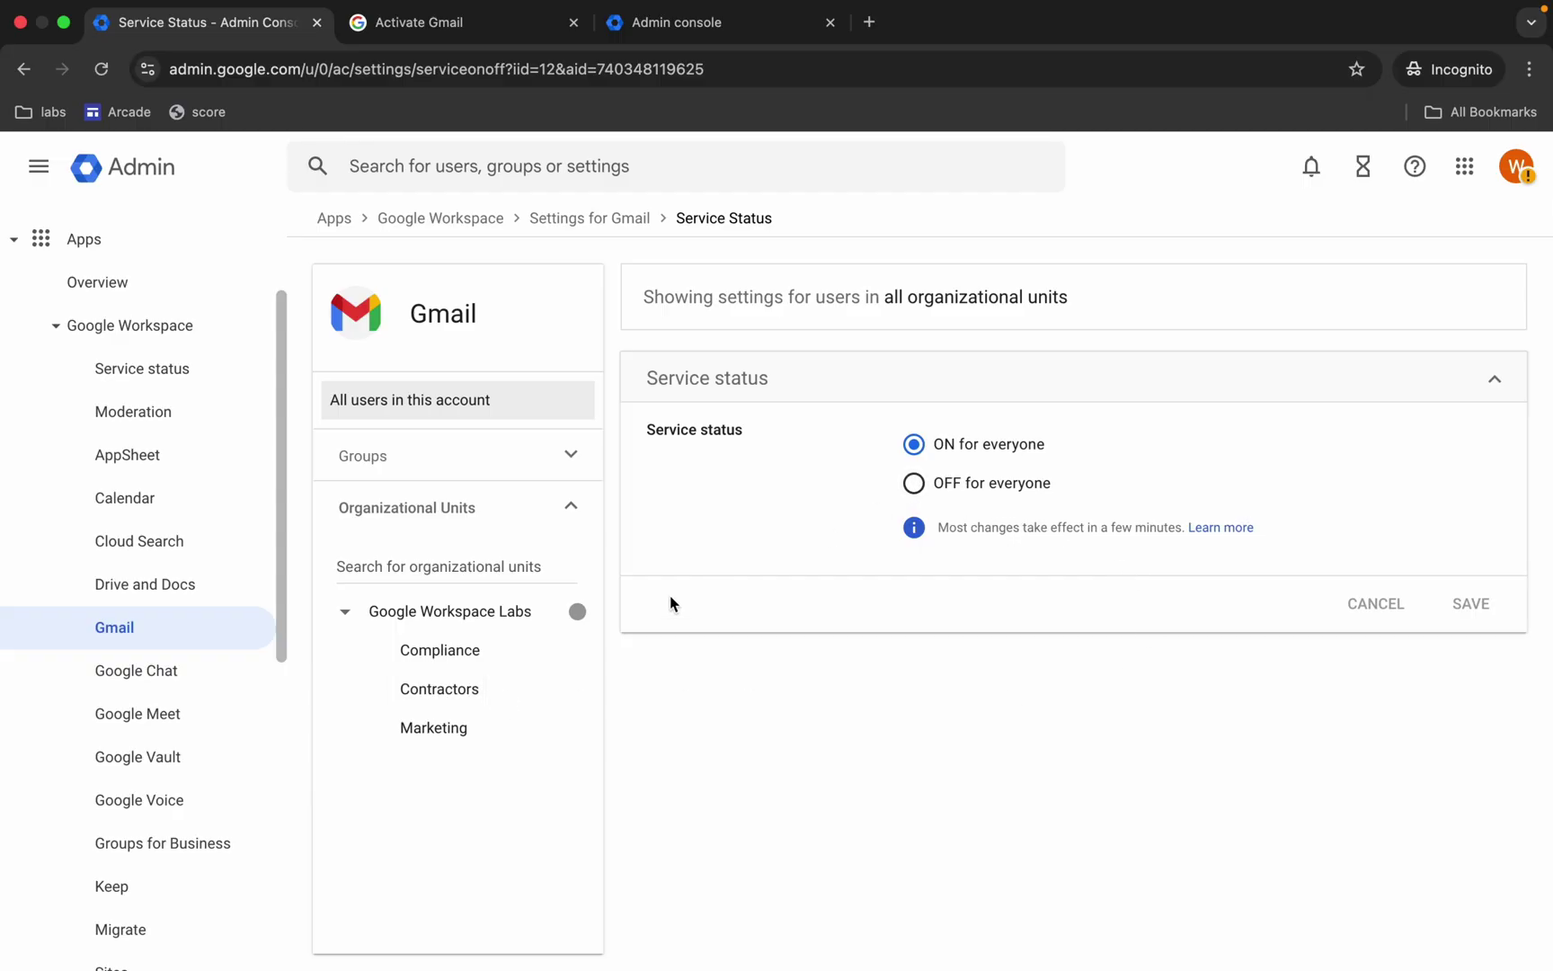
- Override Gmail to OFF for the Contractors organizational unit
left_click(441, 690)
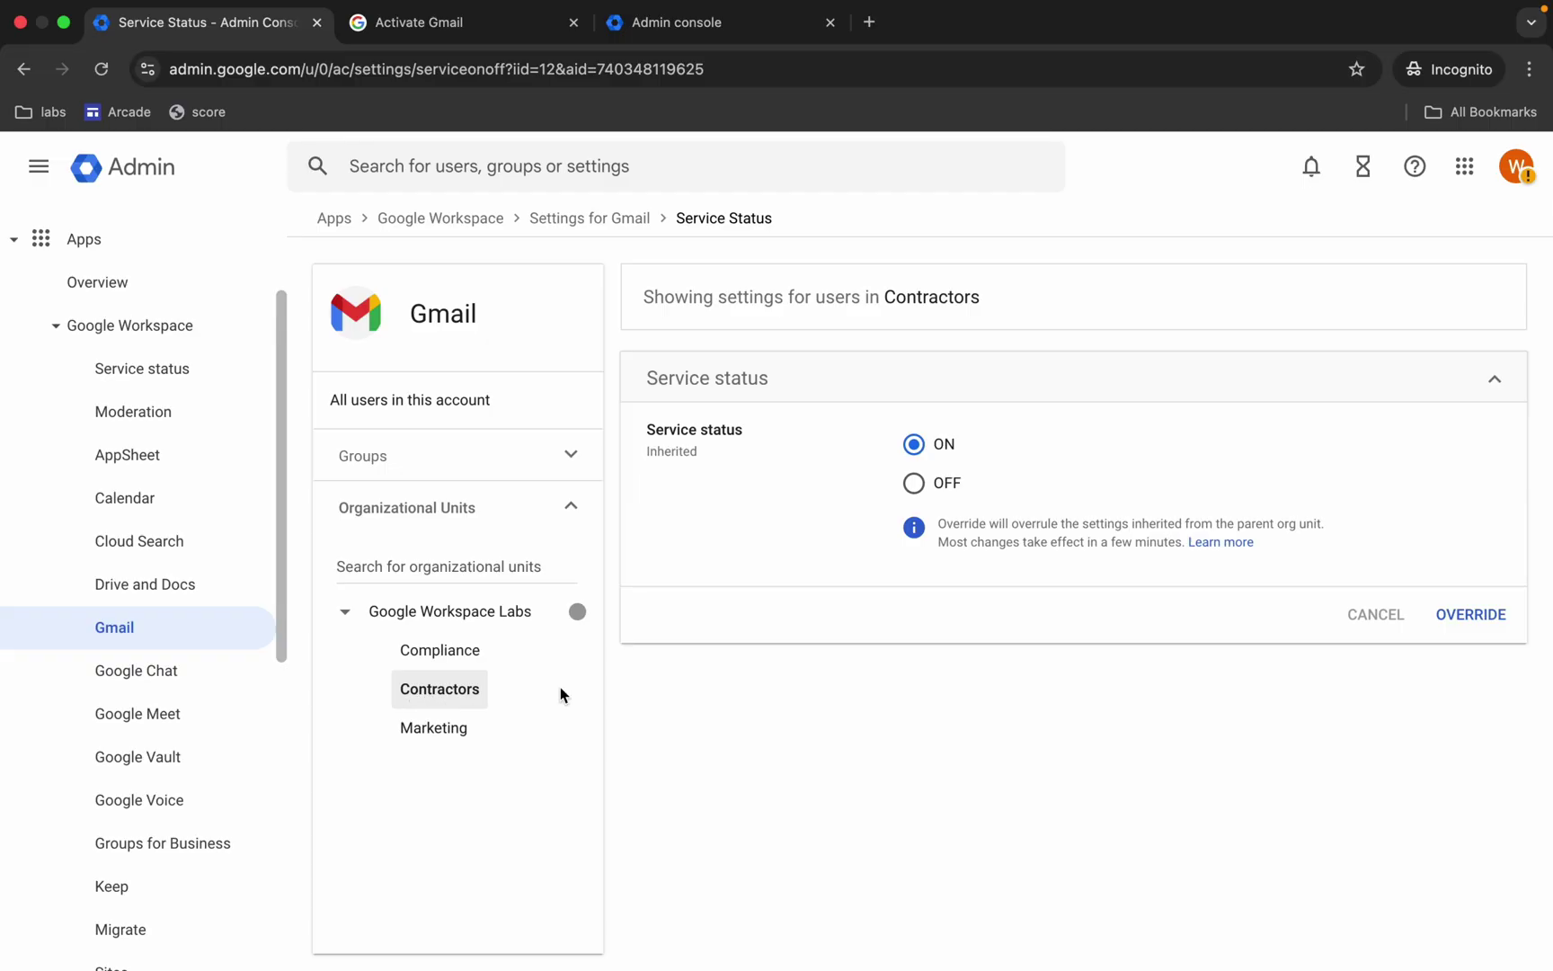
left_click(915, 485)
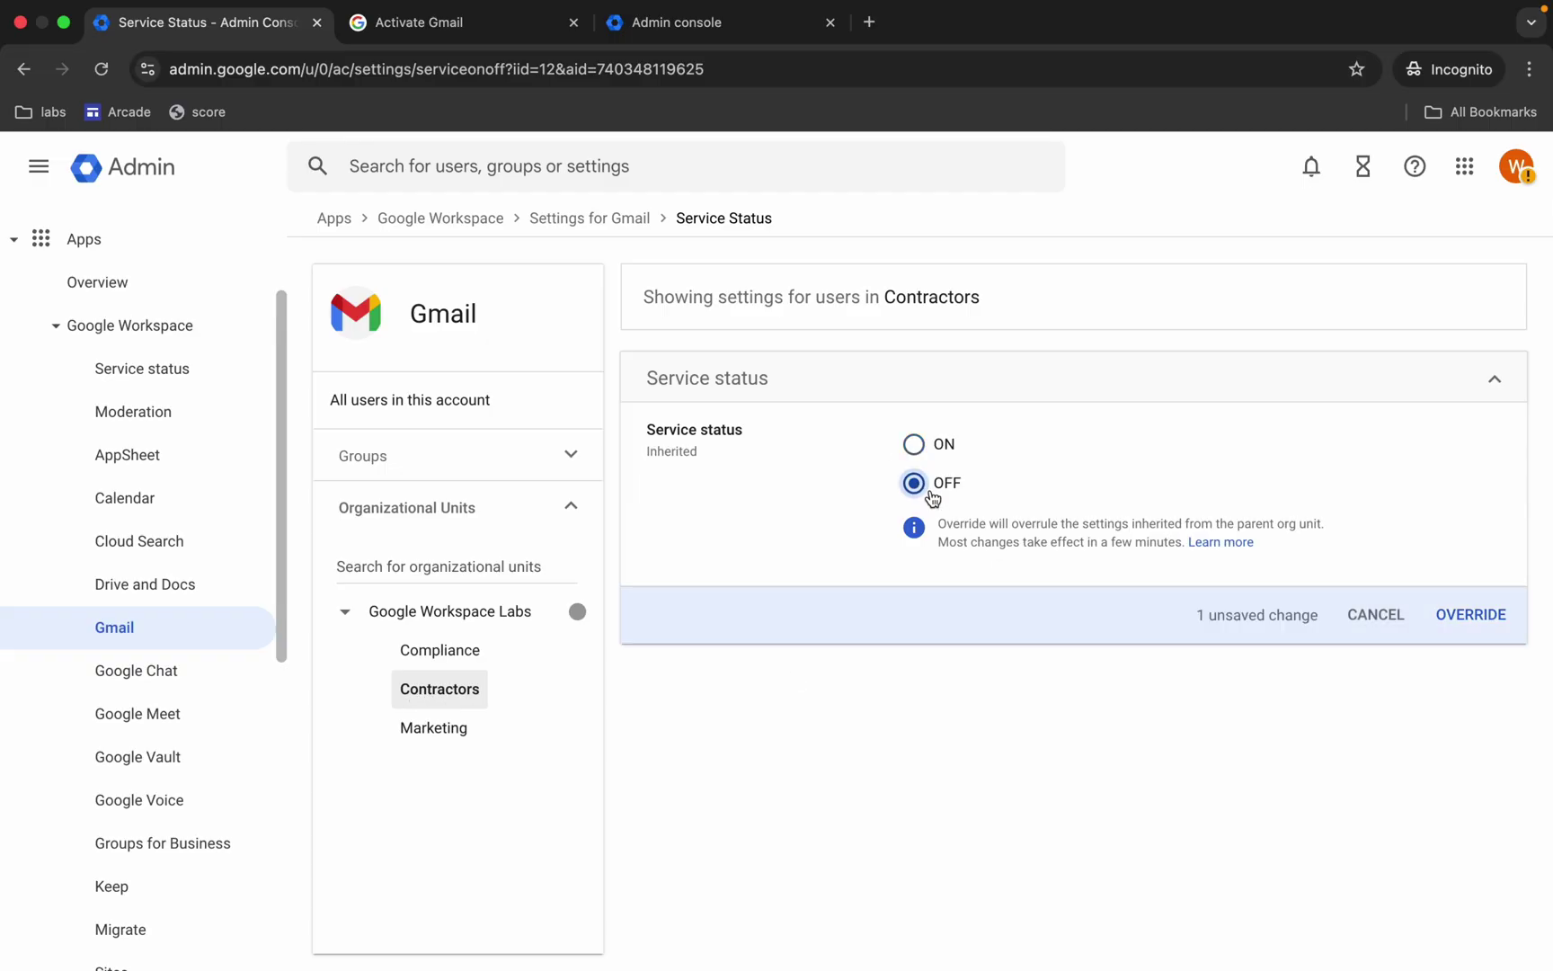
left_click(1472, 617)
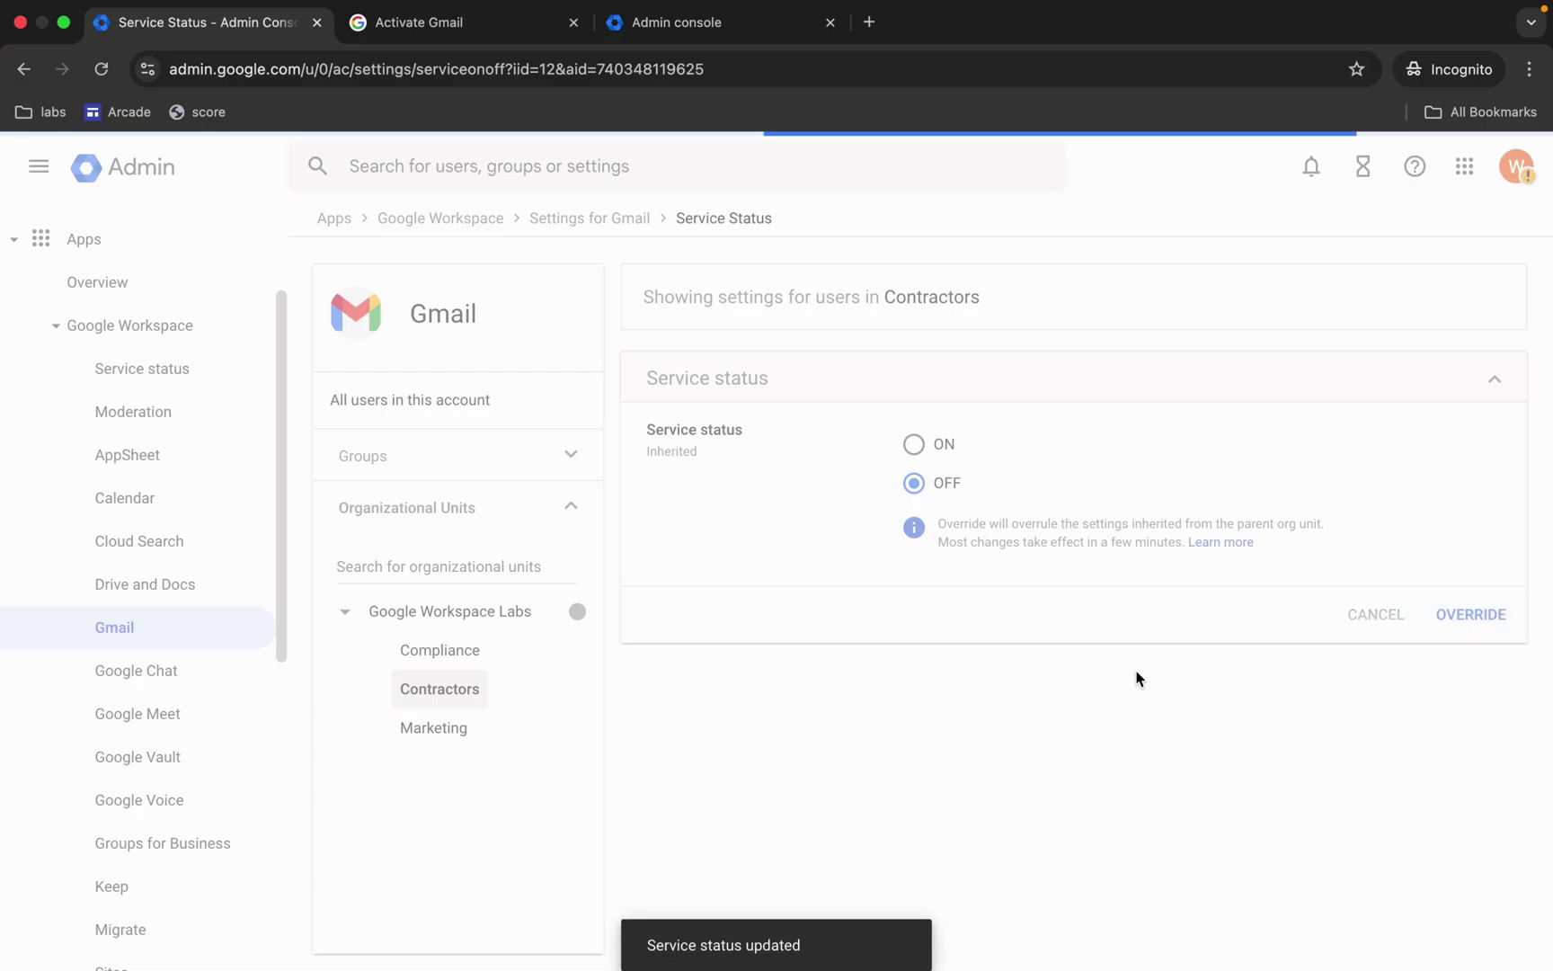
key("ctrl+Left")
- Check progress on the Disable Gmail for contractors objective in the lab instructions
scroll(751, 589, "down", 5)
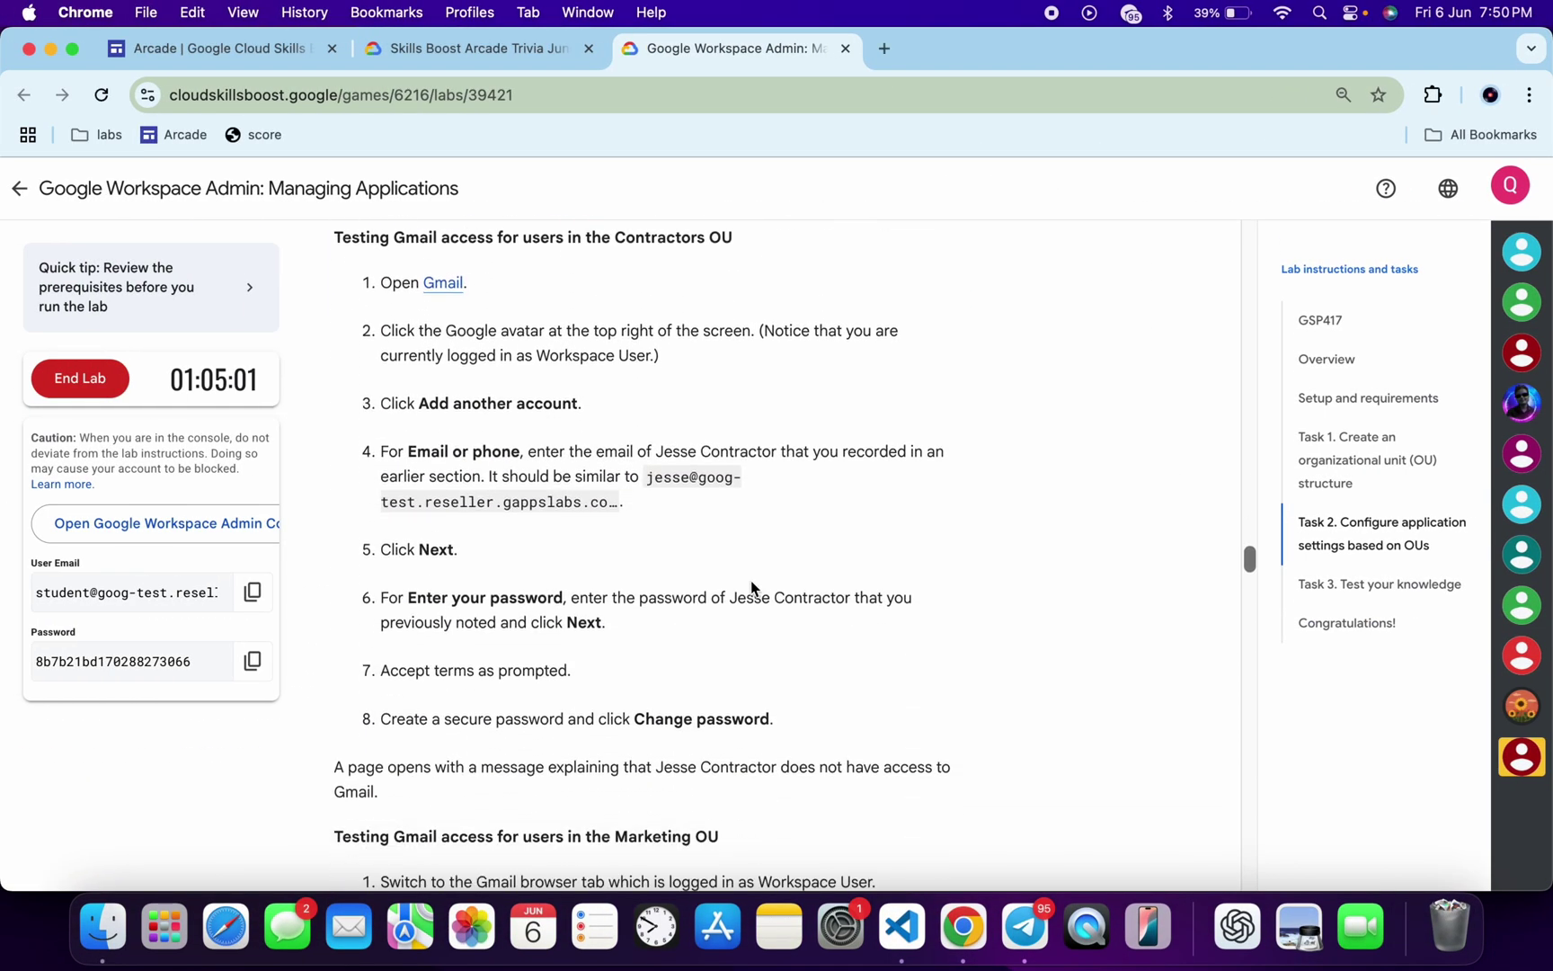
scroll(752, 588, "down", 10)
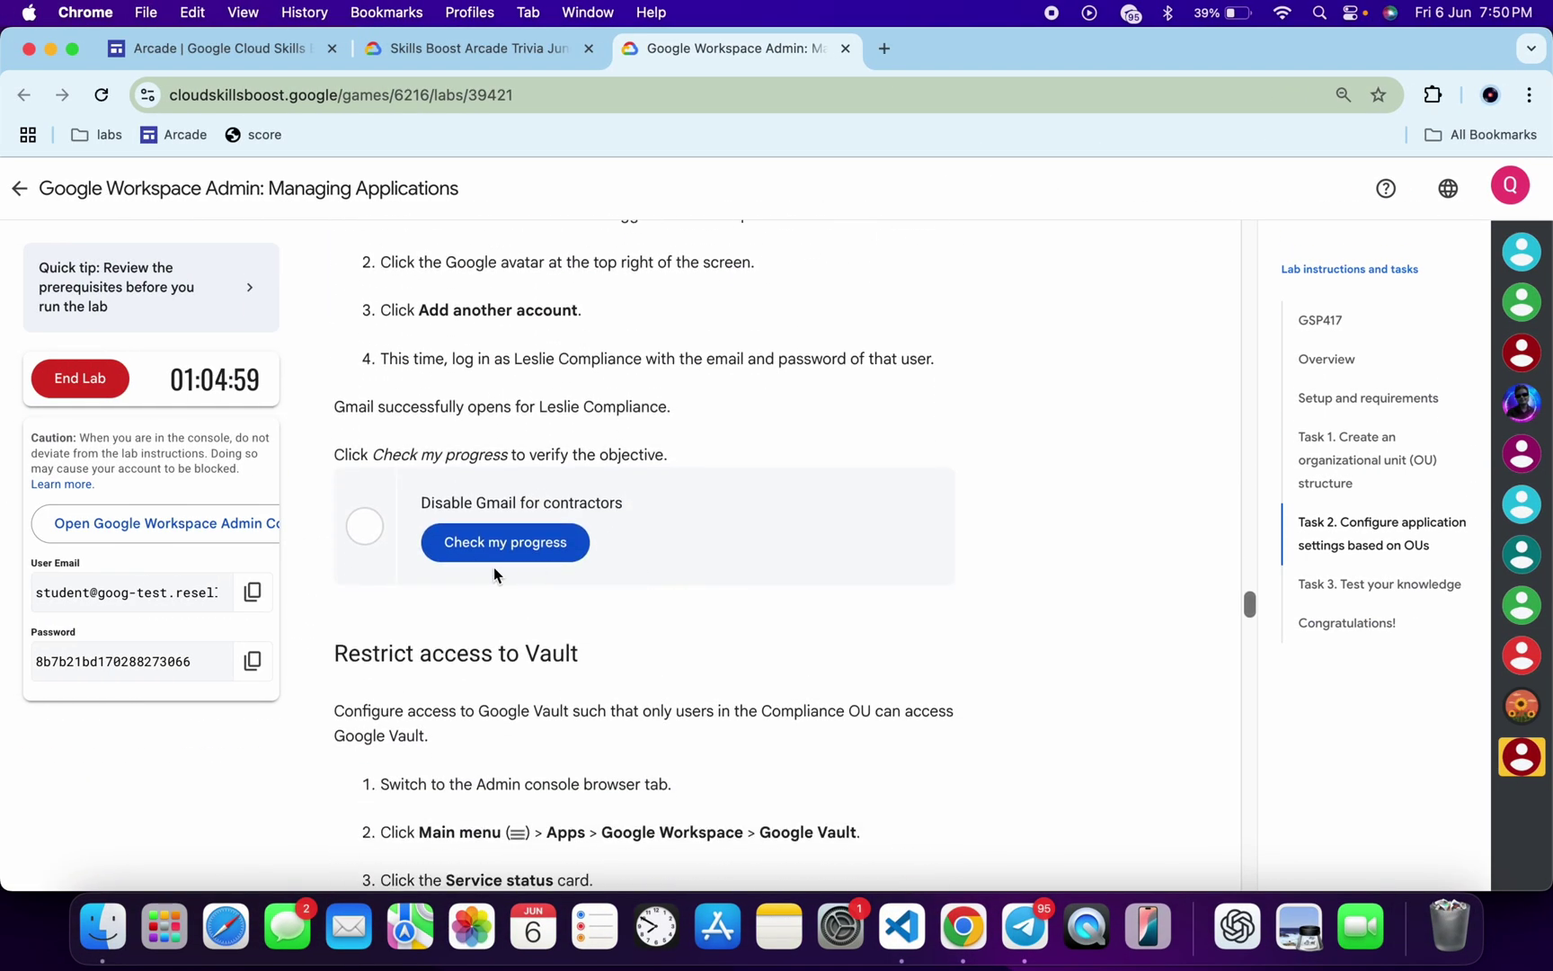
left_click(477, 550)
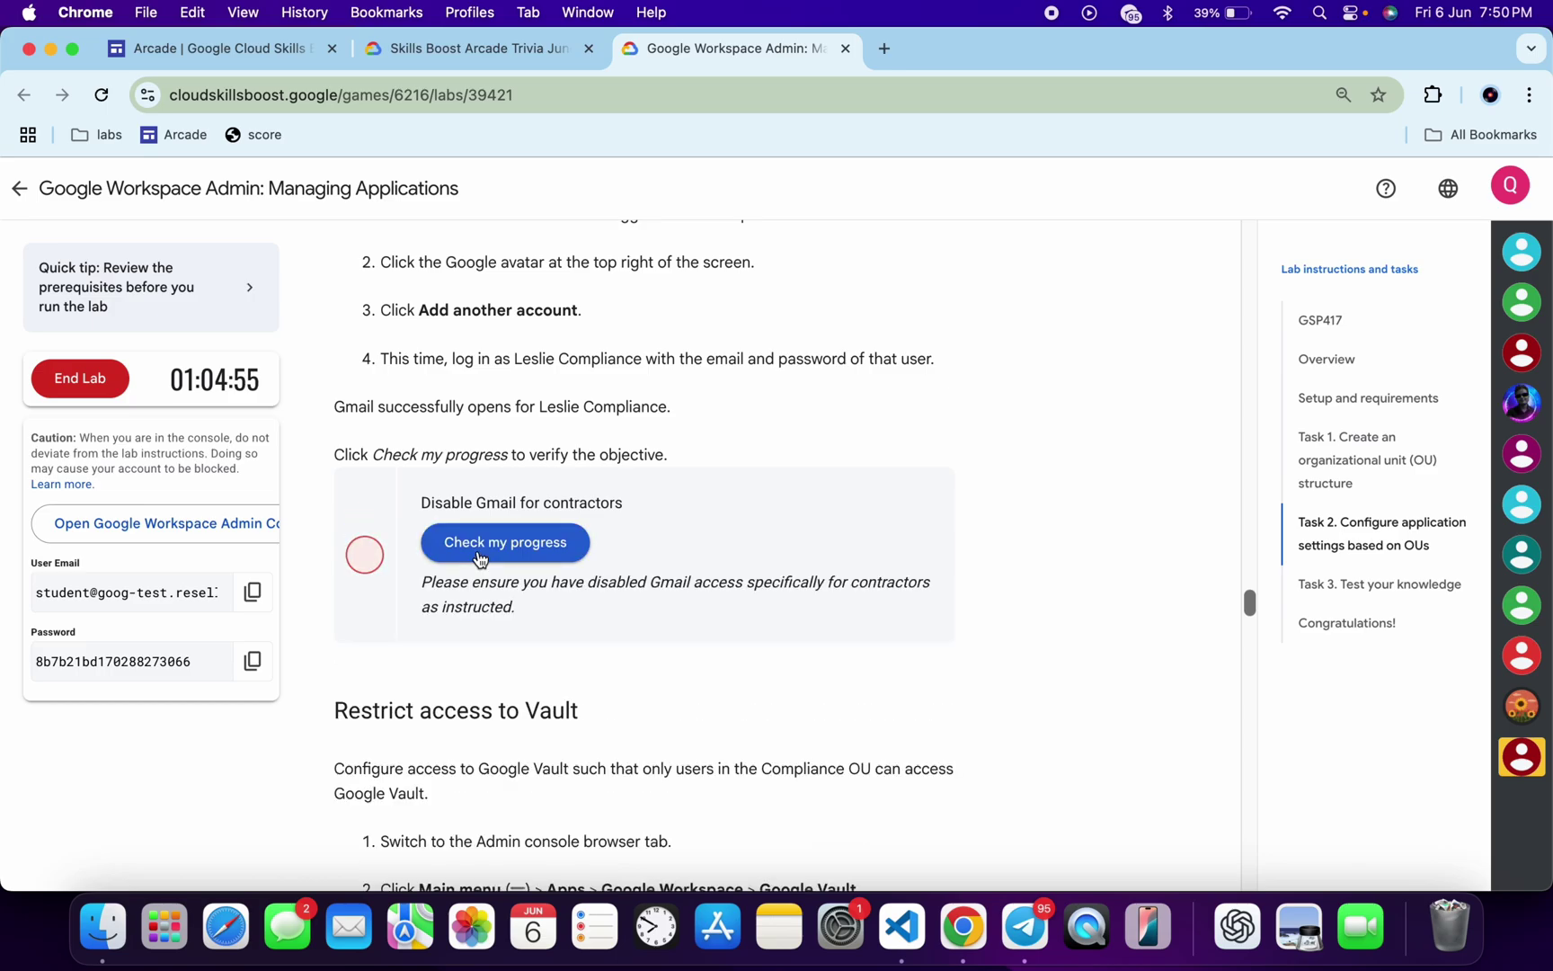
scroll(479, 558, "down", 4)
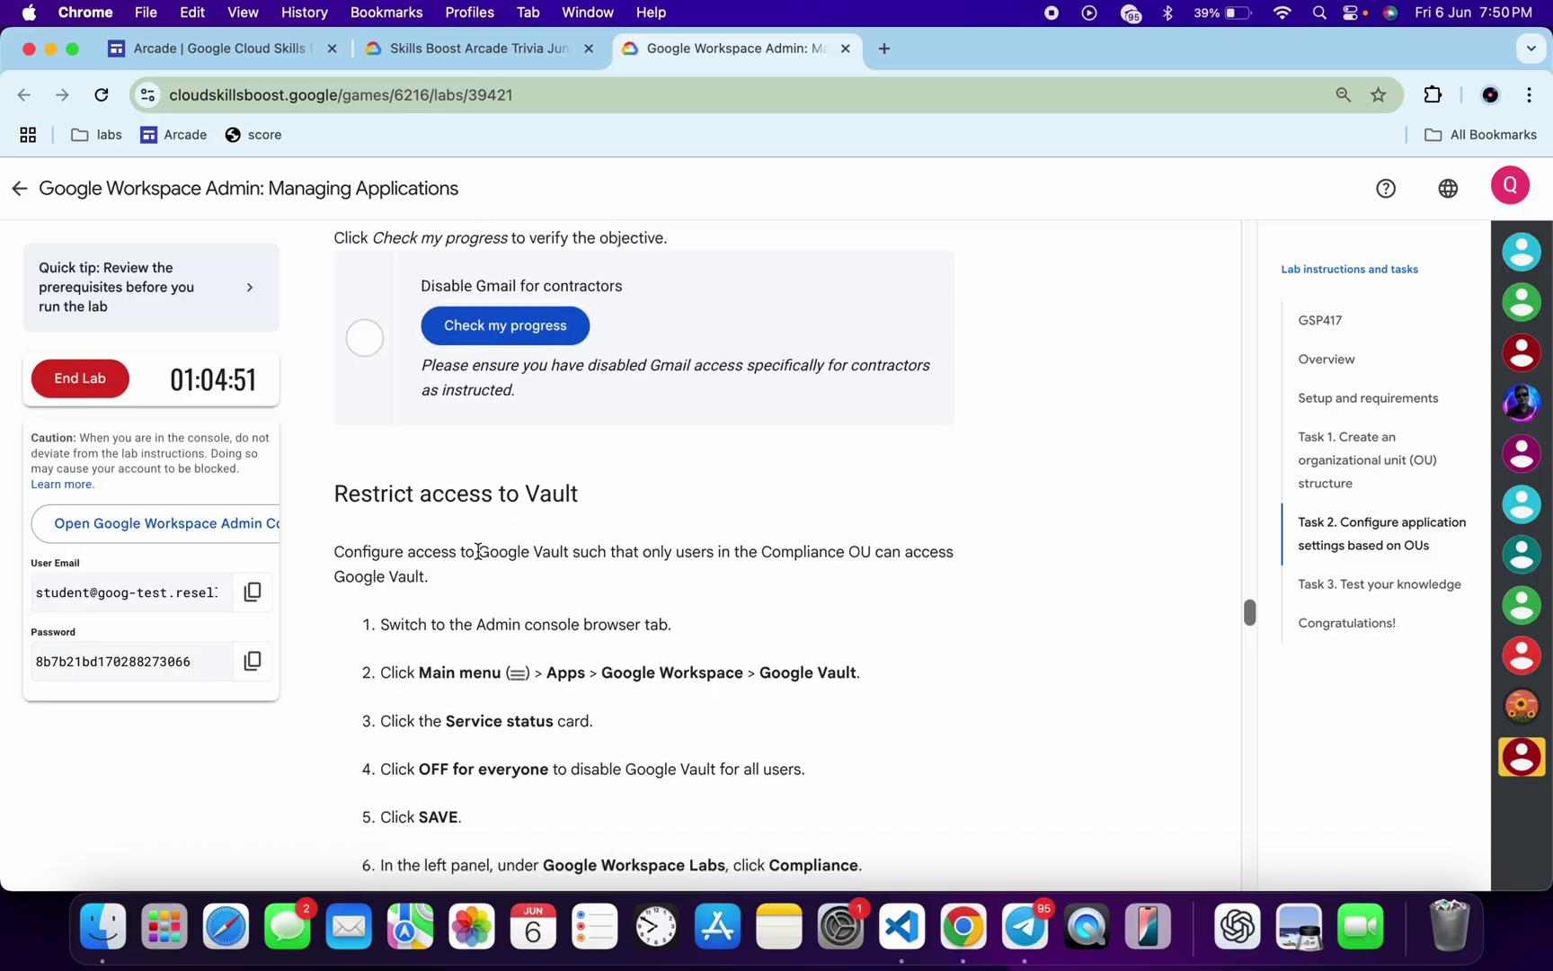
key("ctrl+Right")
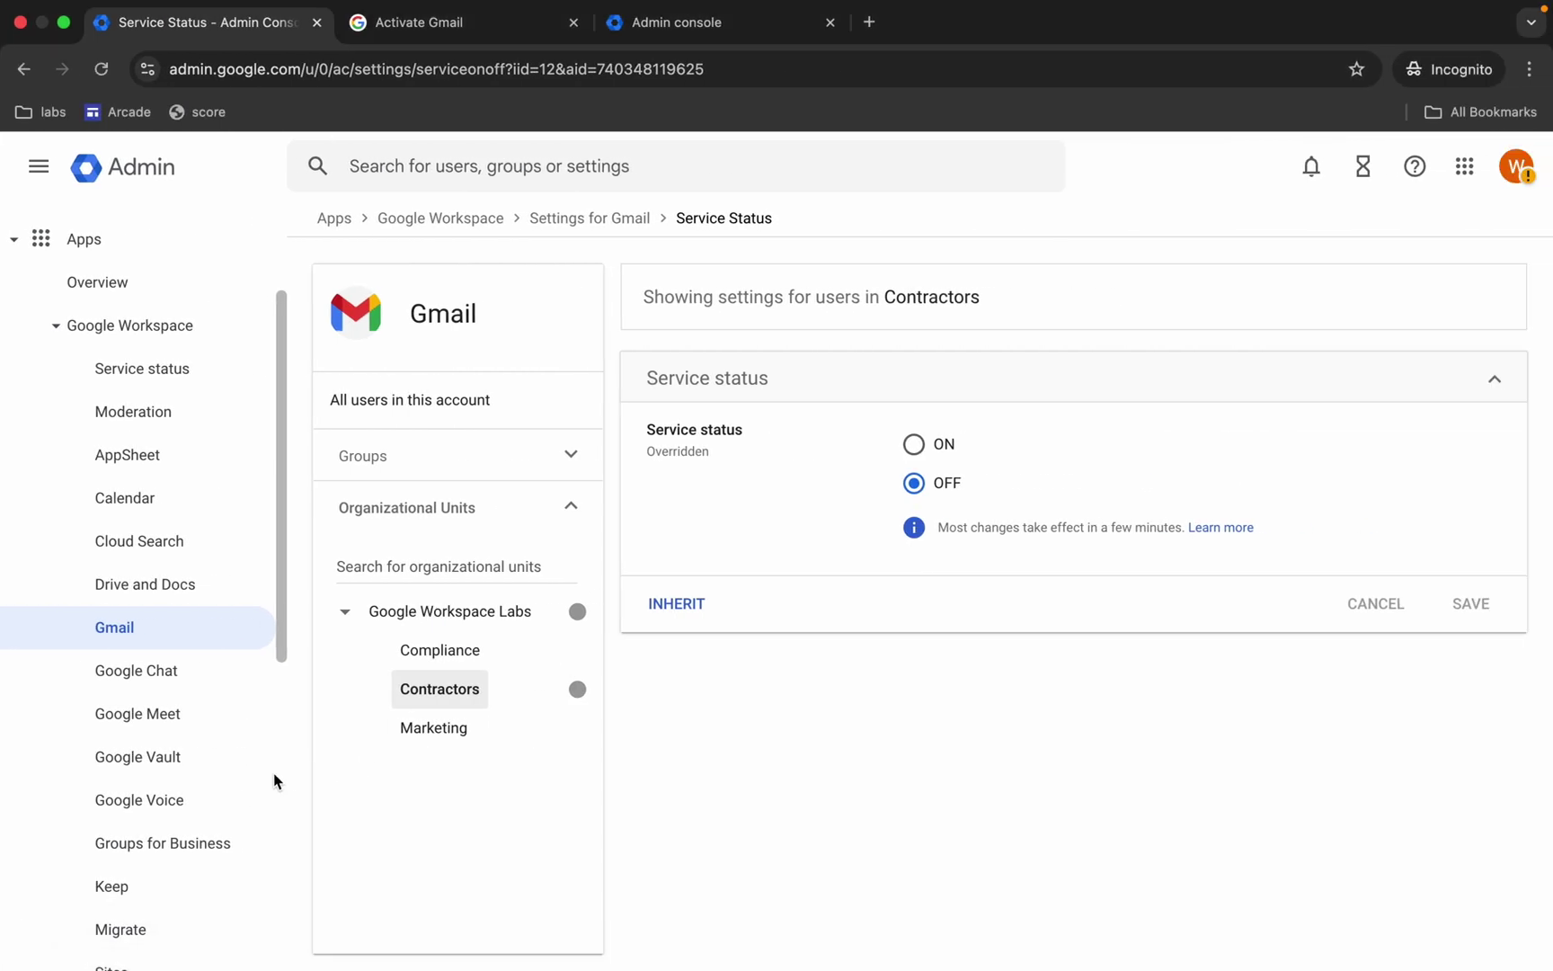
- Set Google Vault's service status to OFF for everyone and save
scroll(225, 836, "down", 1)
left_click(126, 708)
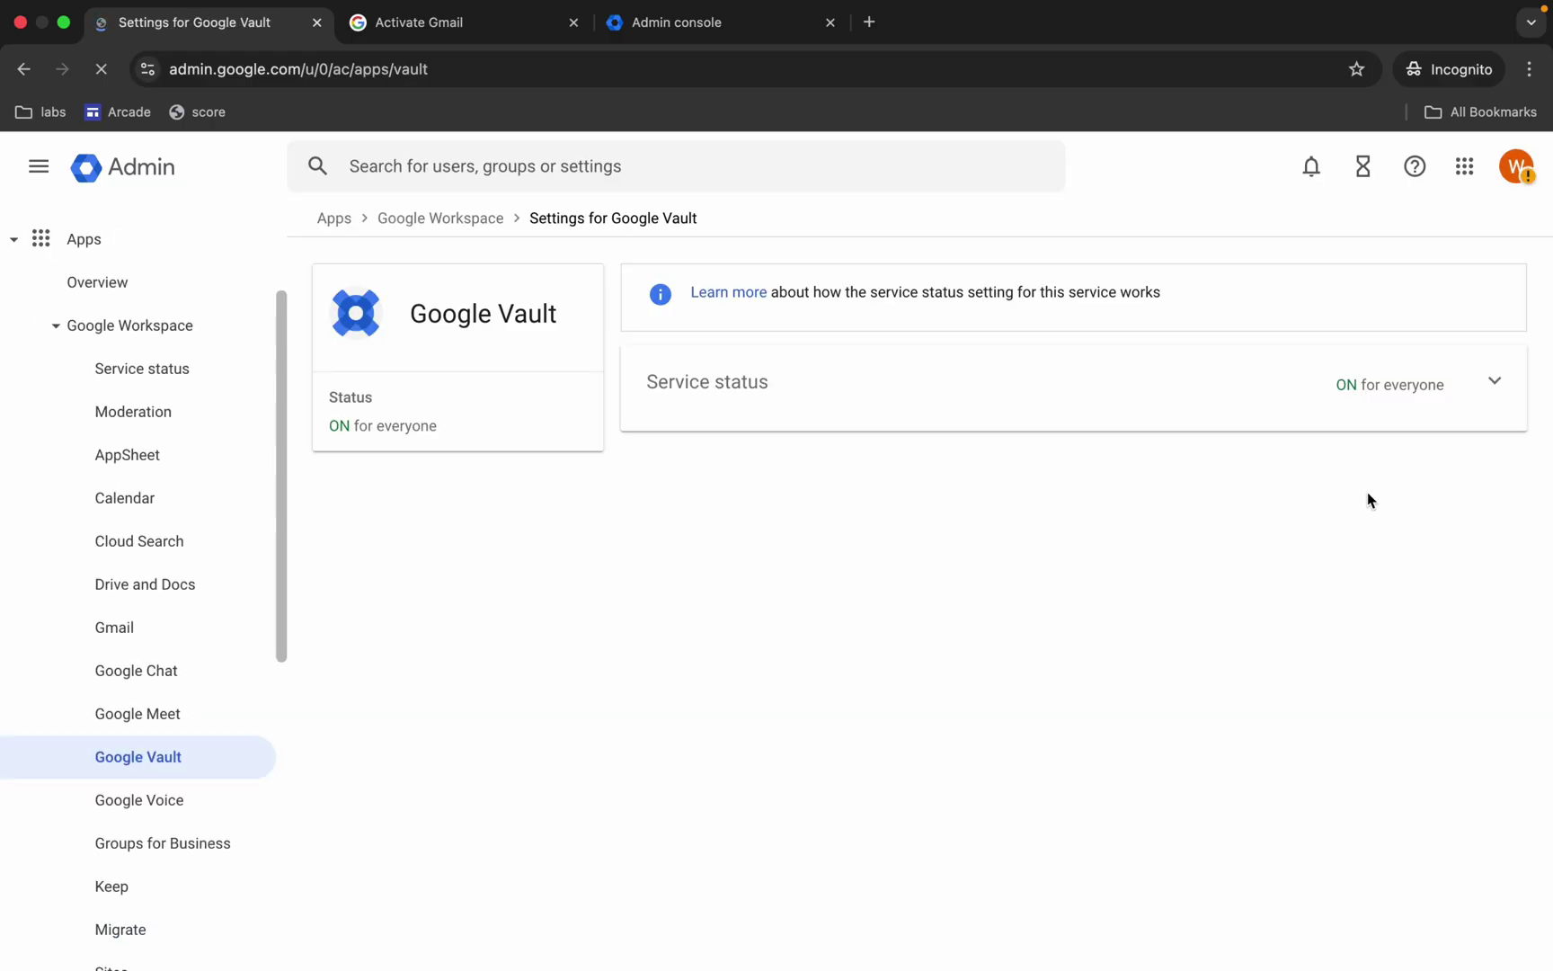
left_click(1494, 381)
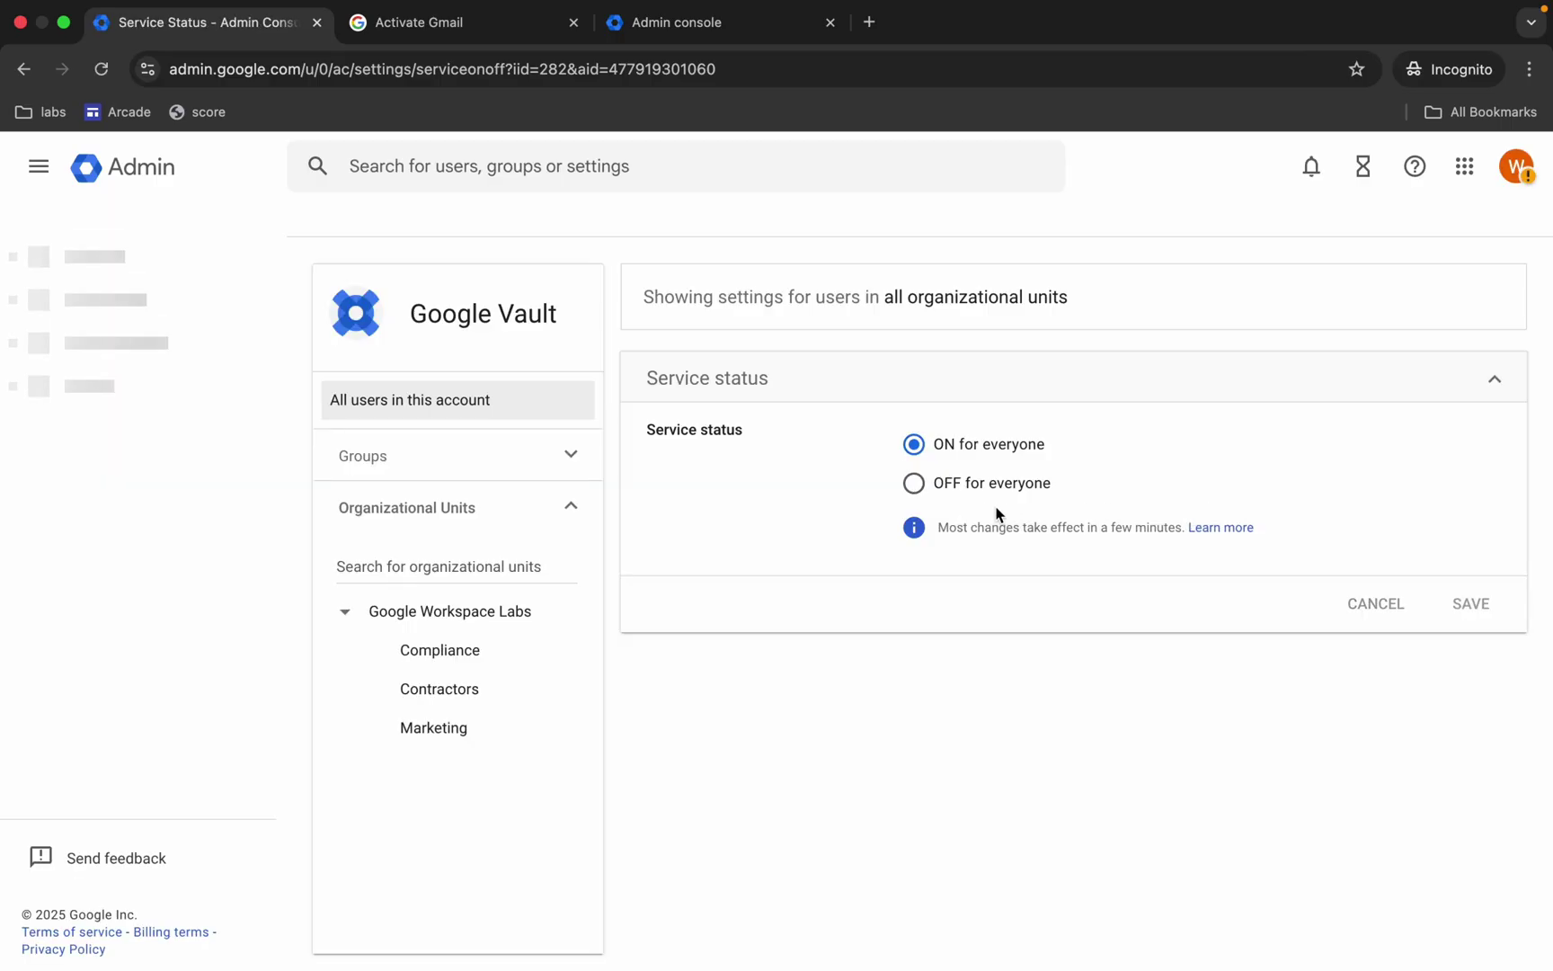
left_click(914, 483)
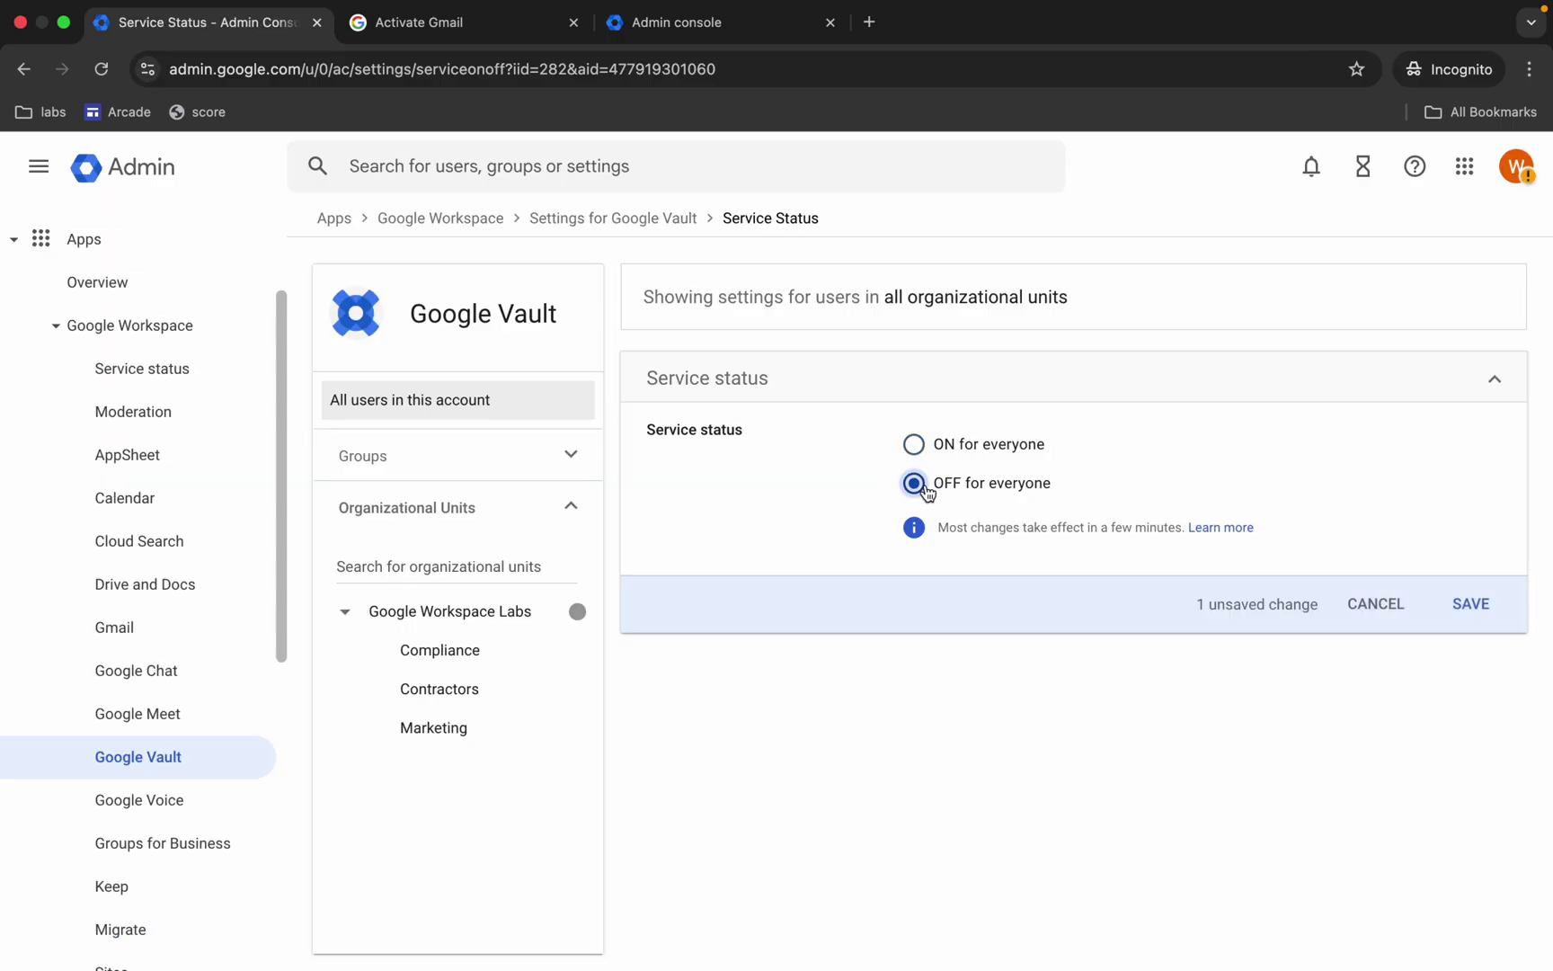
left_click(1471, 605)
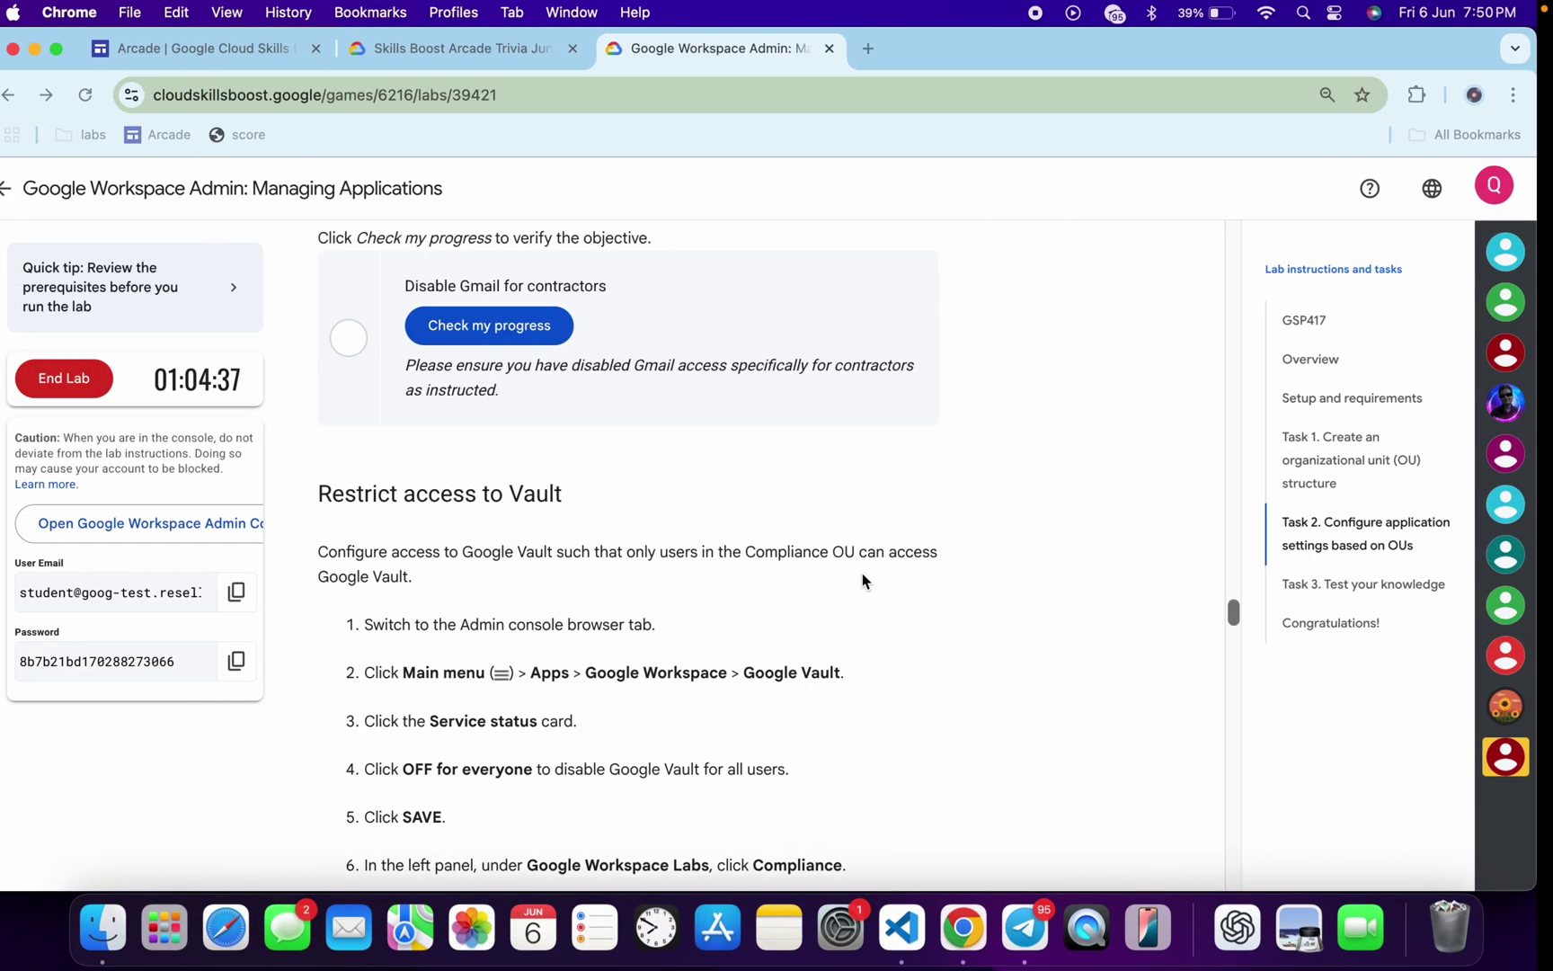
- Read the Restrict access to Vault steps and note the Compliance unit
scroll(850, 585, "down", 5)
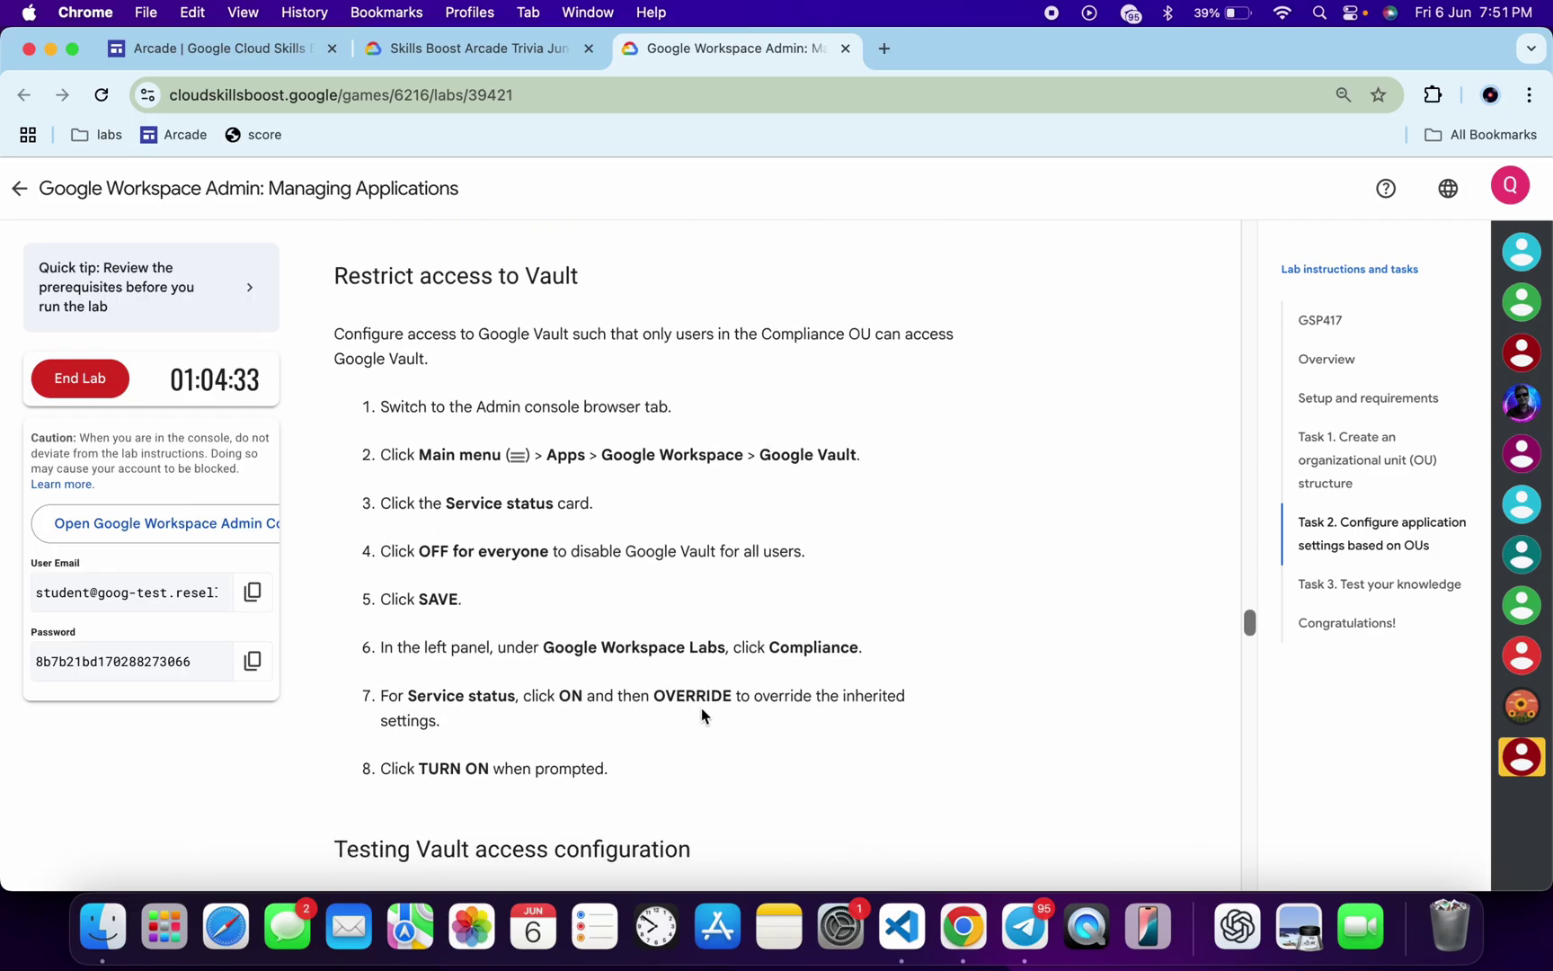
scroll(701, 715, "down", 2)
double_click(793, 555)
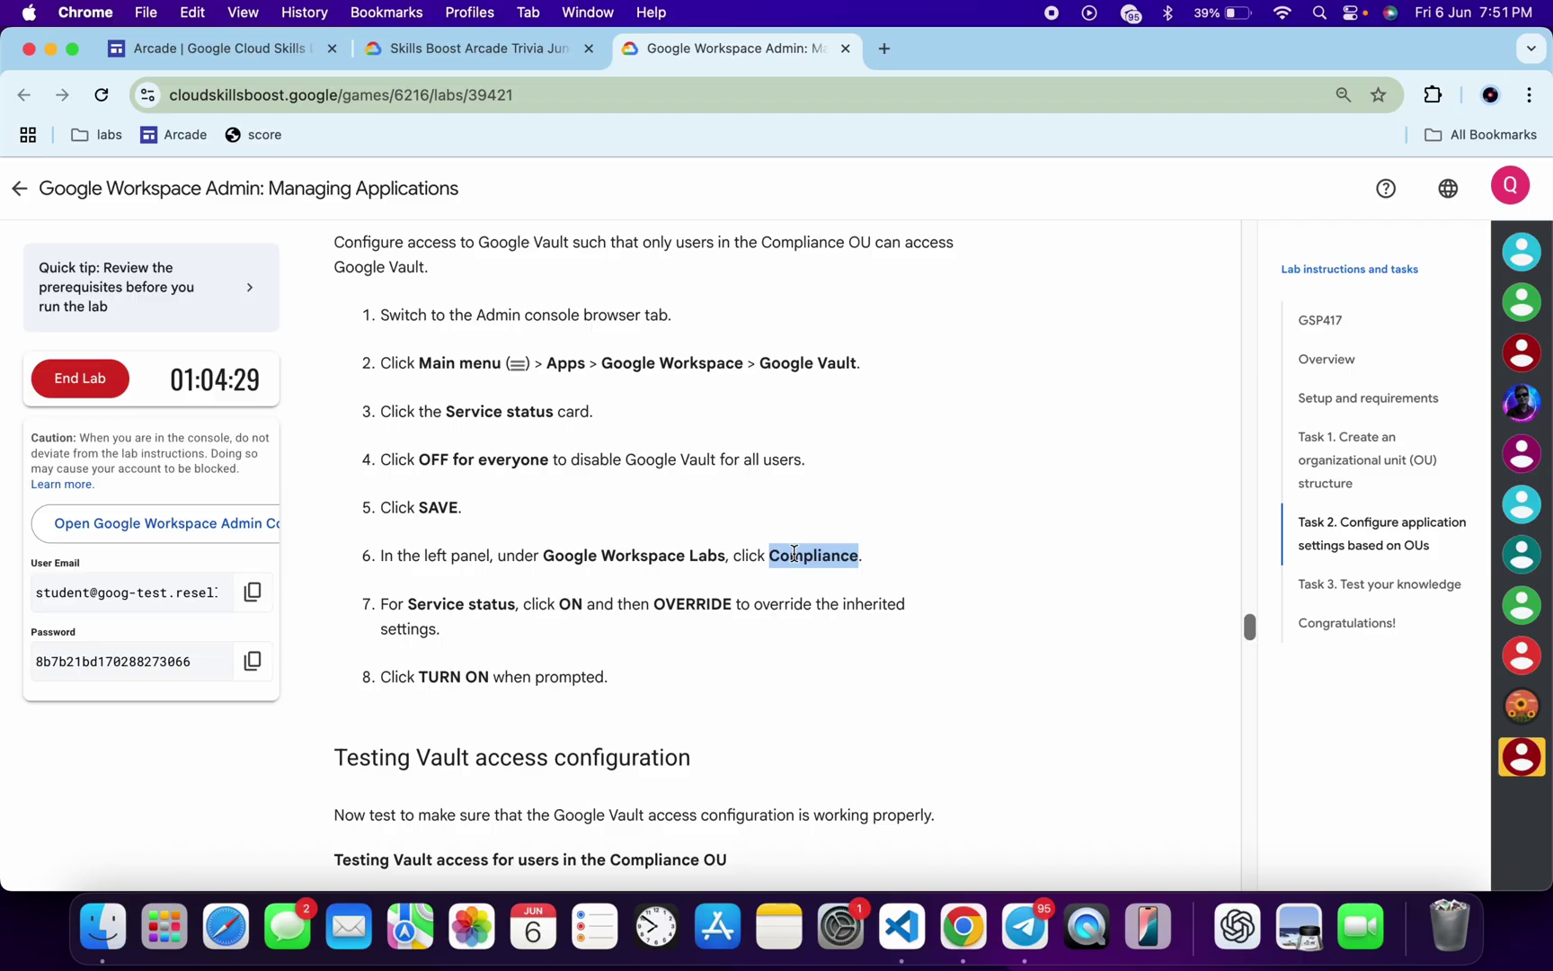
key("super+Tab")
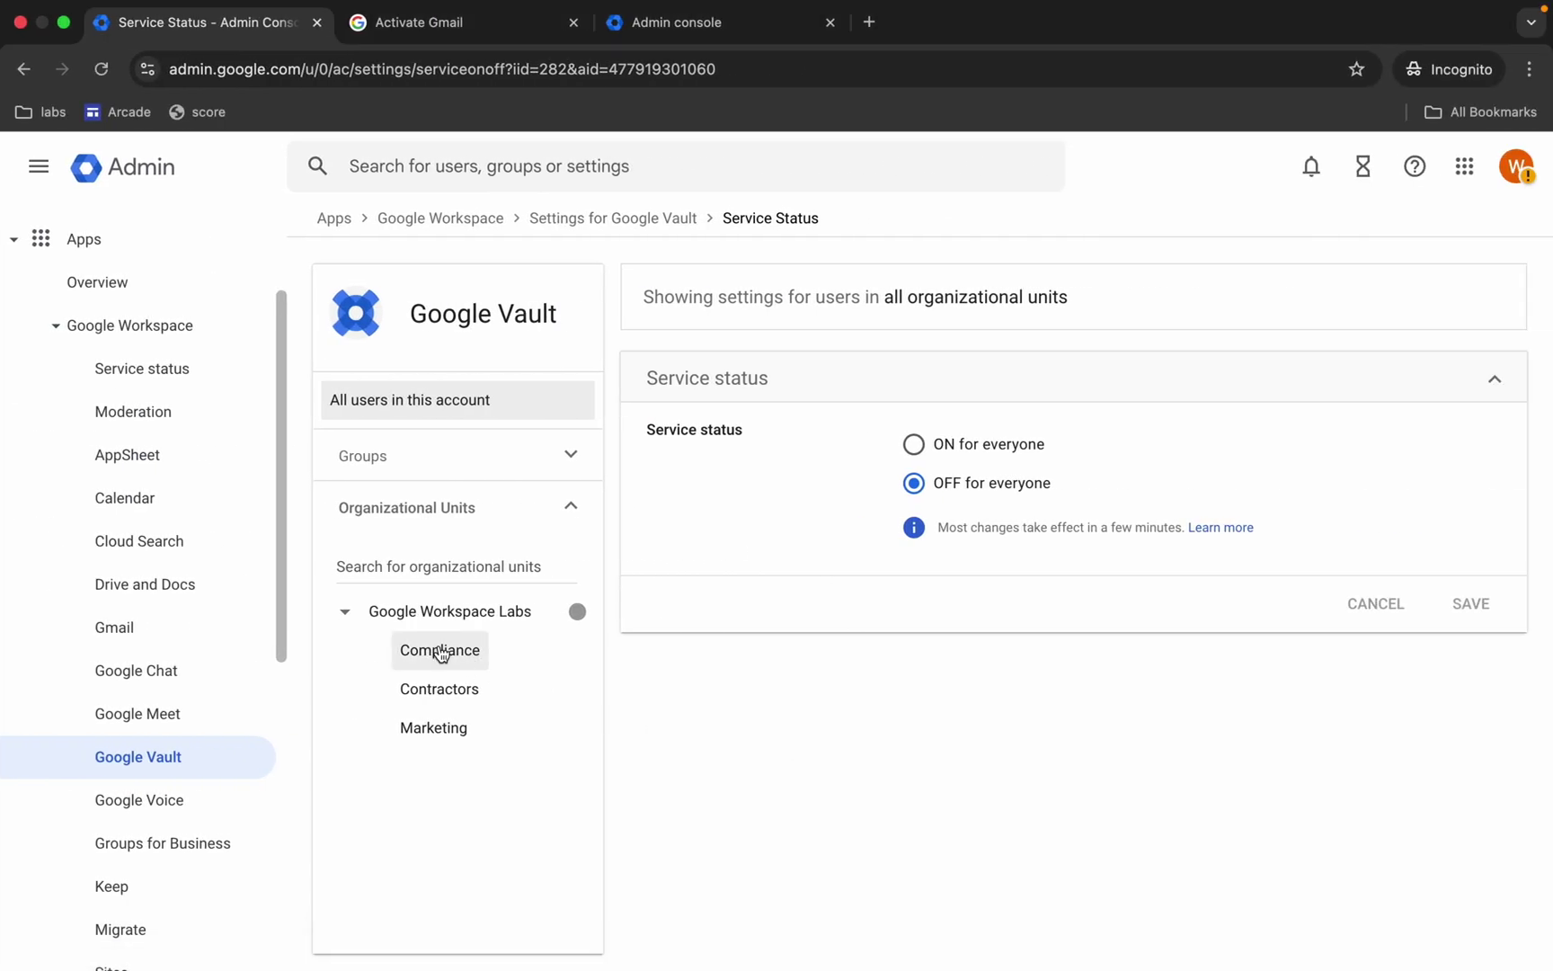
- Override Google Vault to ON for the Compliance unit and confirm turning it on
left_click(428, 656)
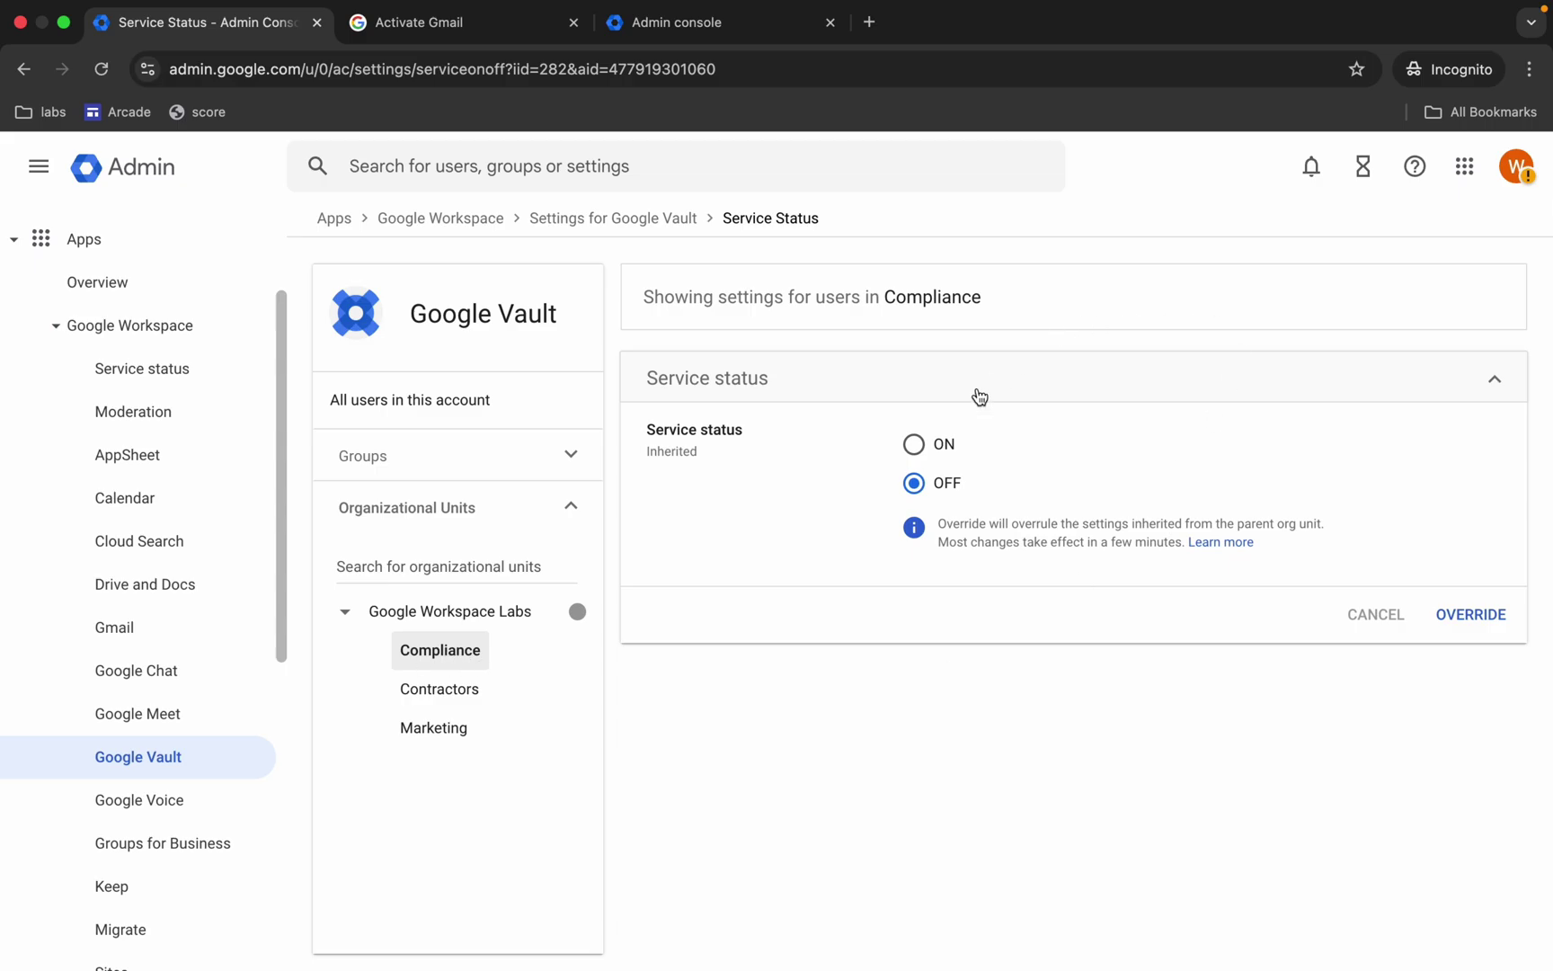
left_click(914, 445)
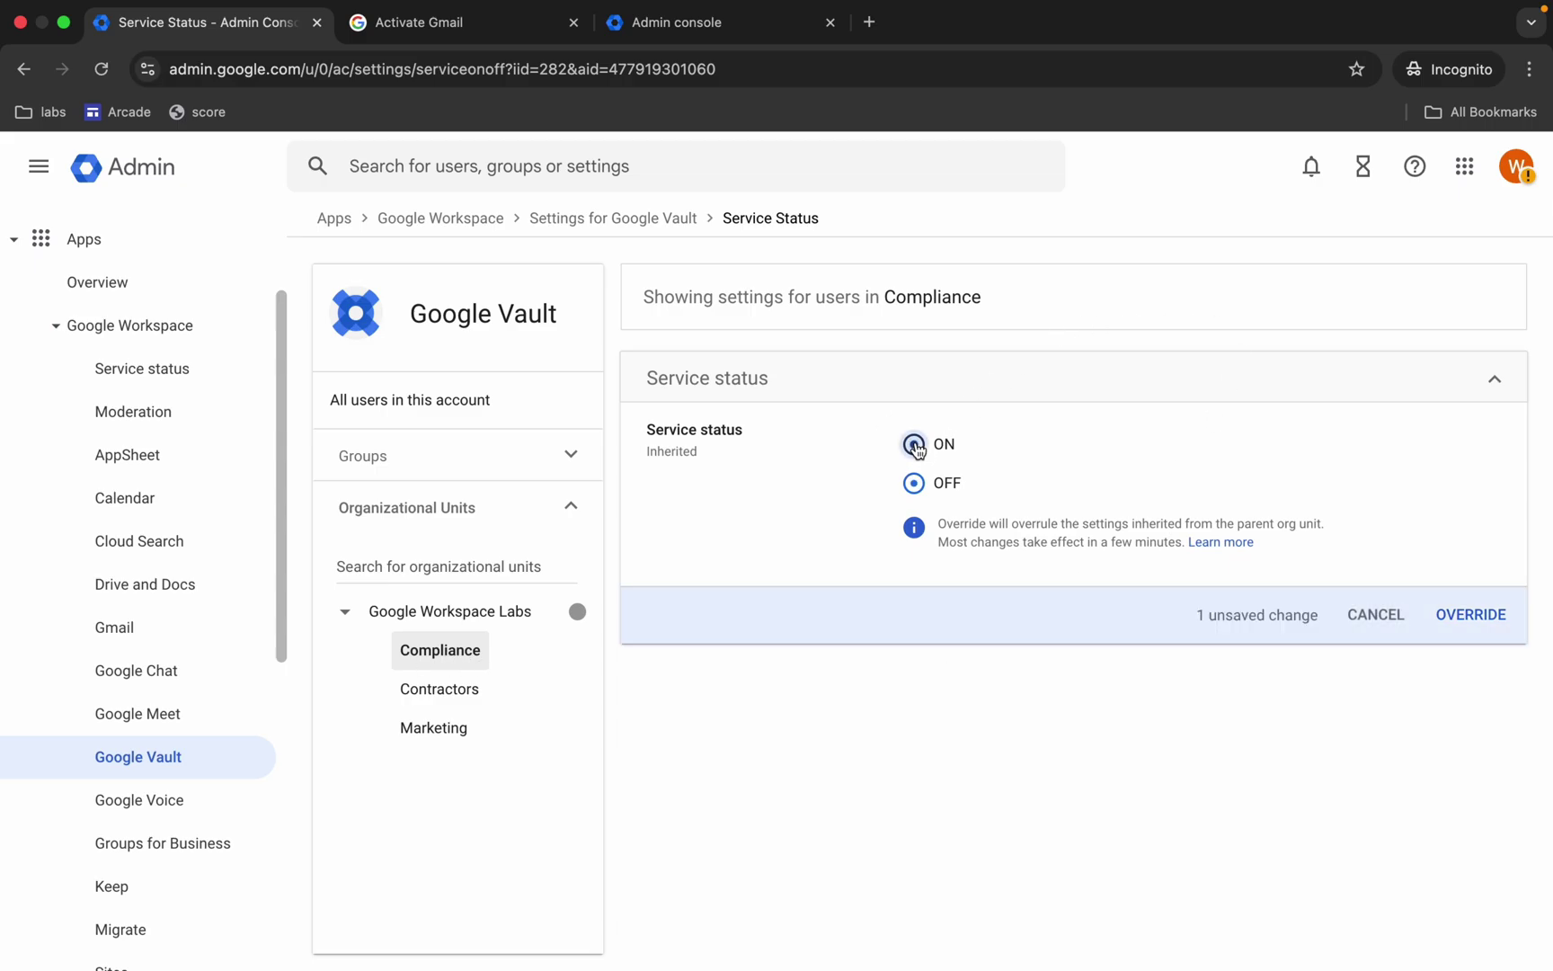
left_click(1480, 614)
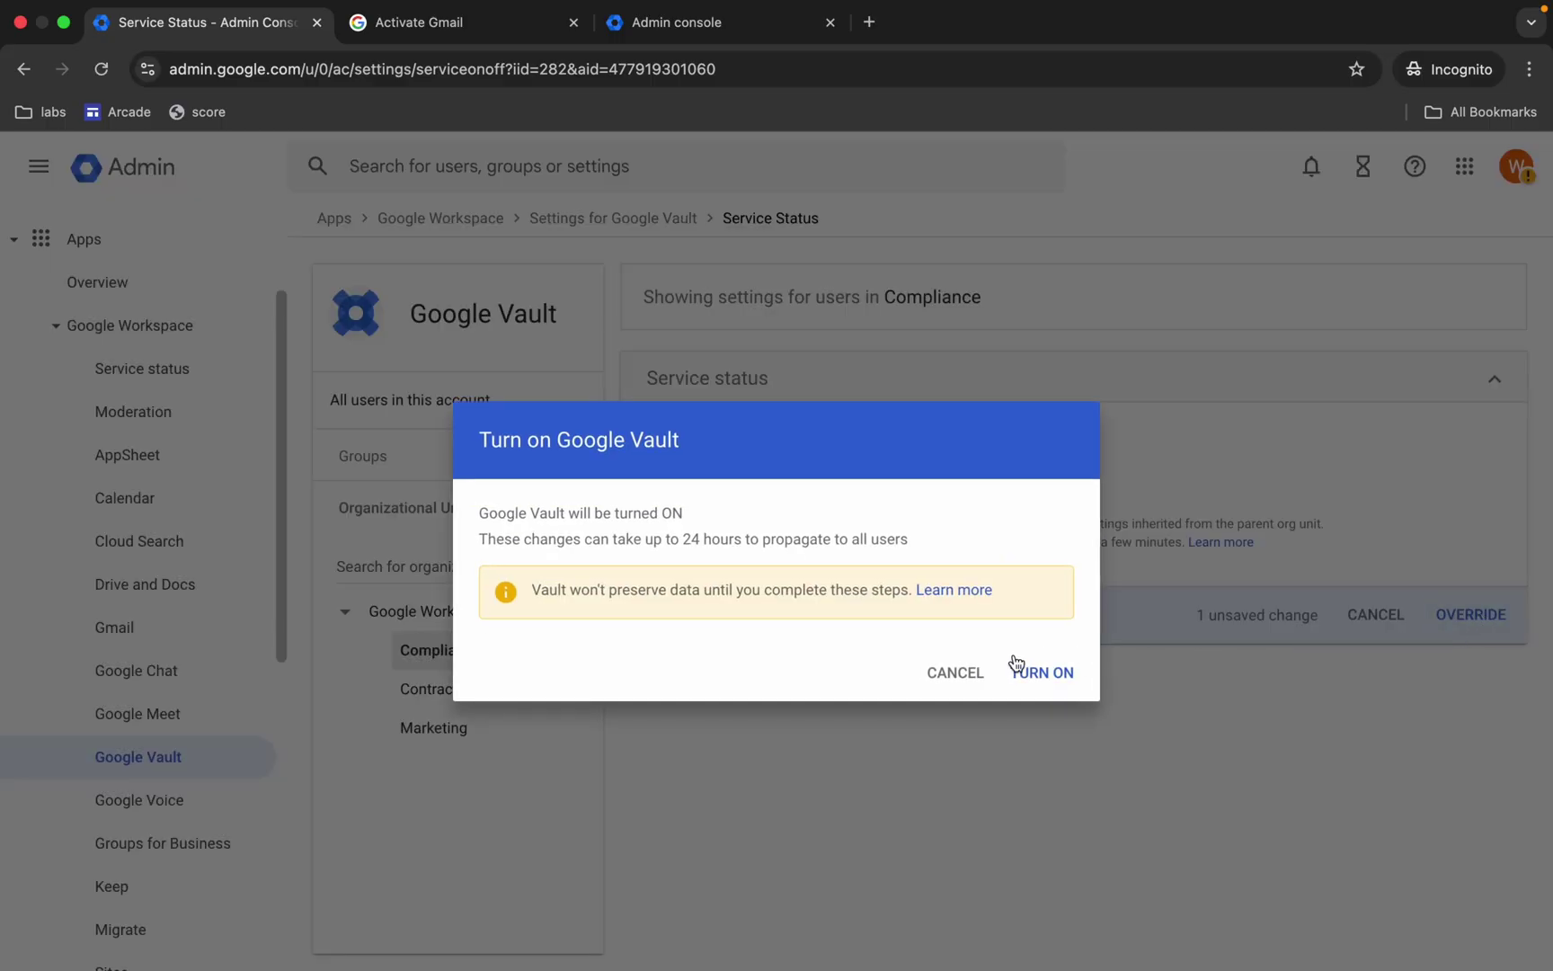
left_click(1038, 674)
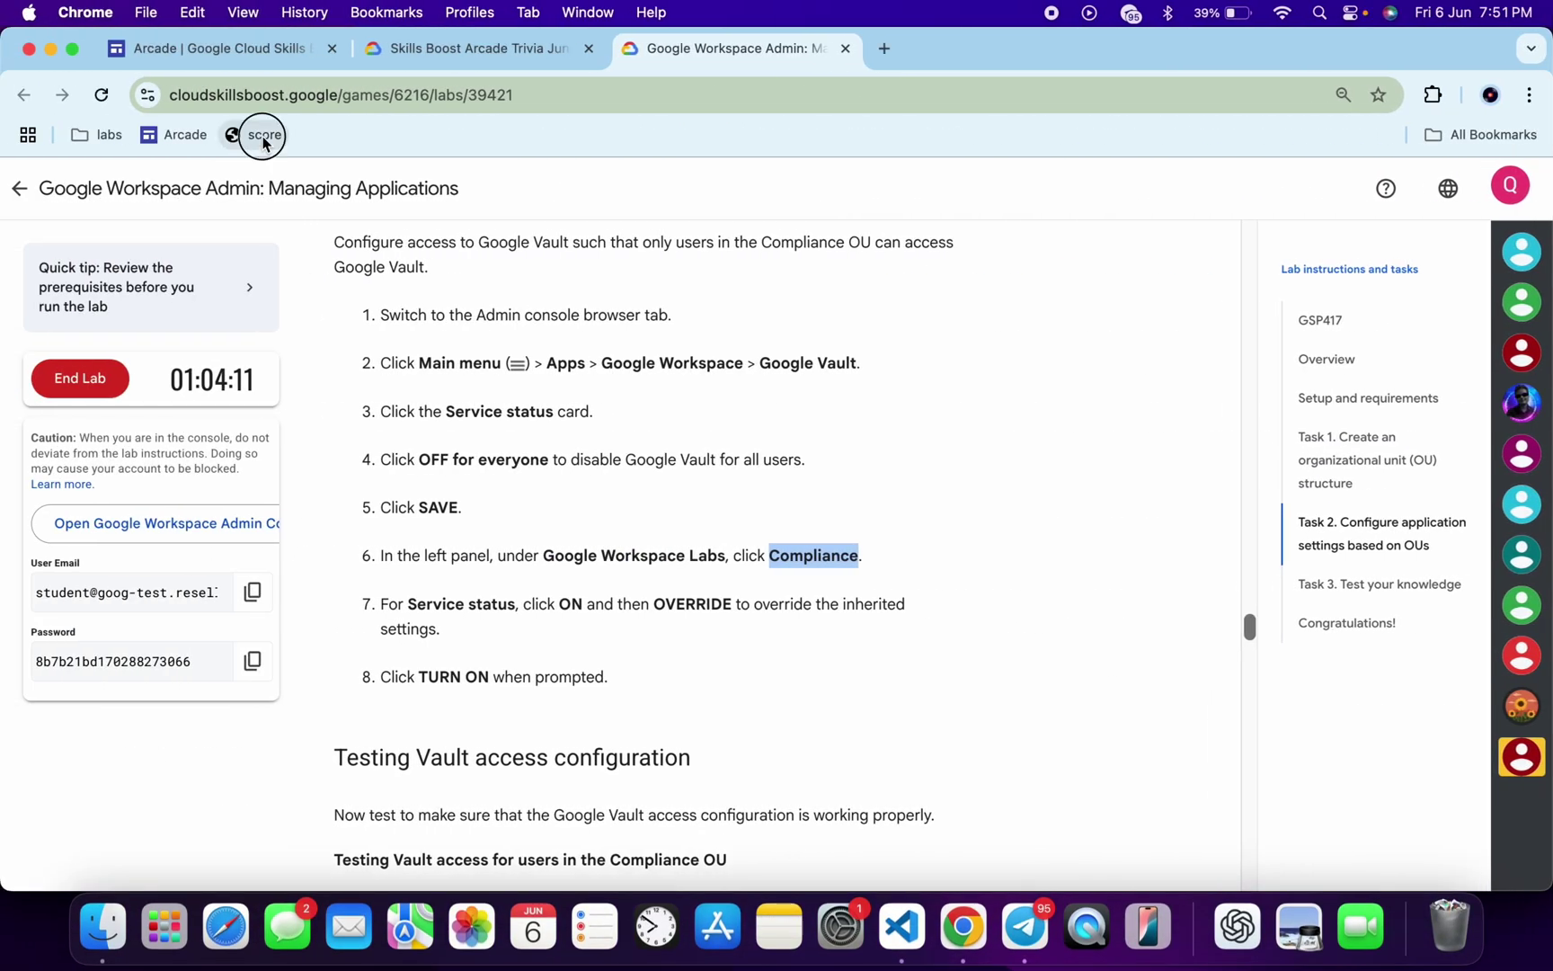
- Run the Disable Gmail for Contractors and Restrict access to Vault checkpoints
left_click(1522, 343)
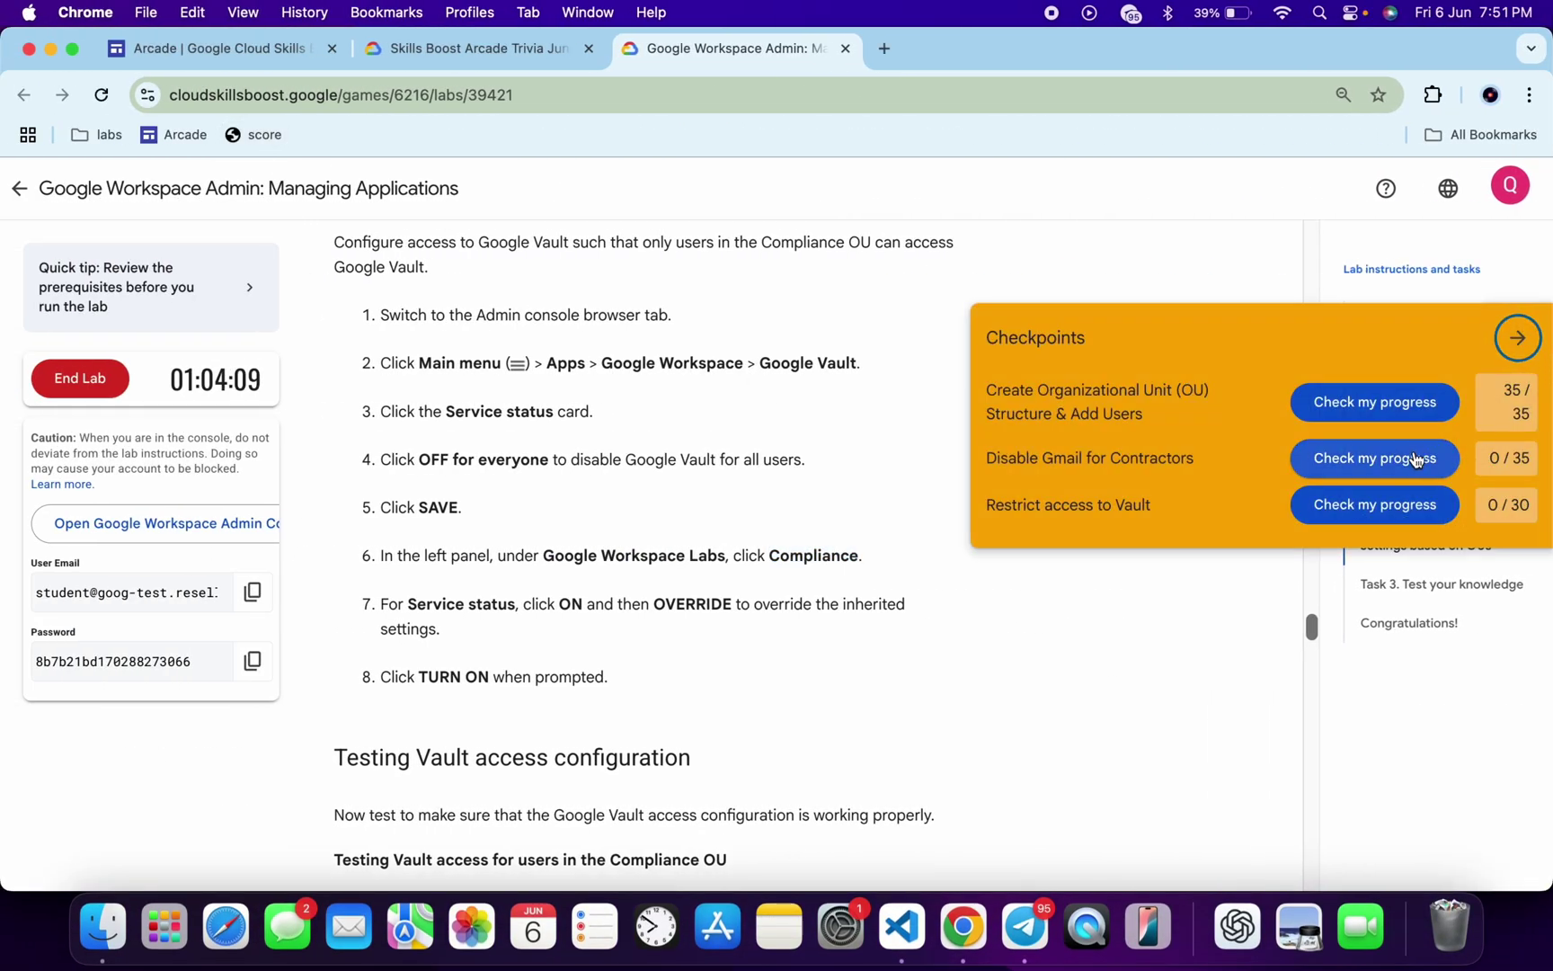
left_click(1422, 459)
left_click(1423, 510)
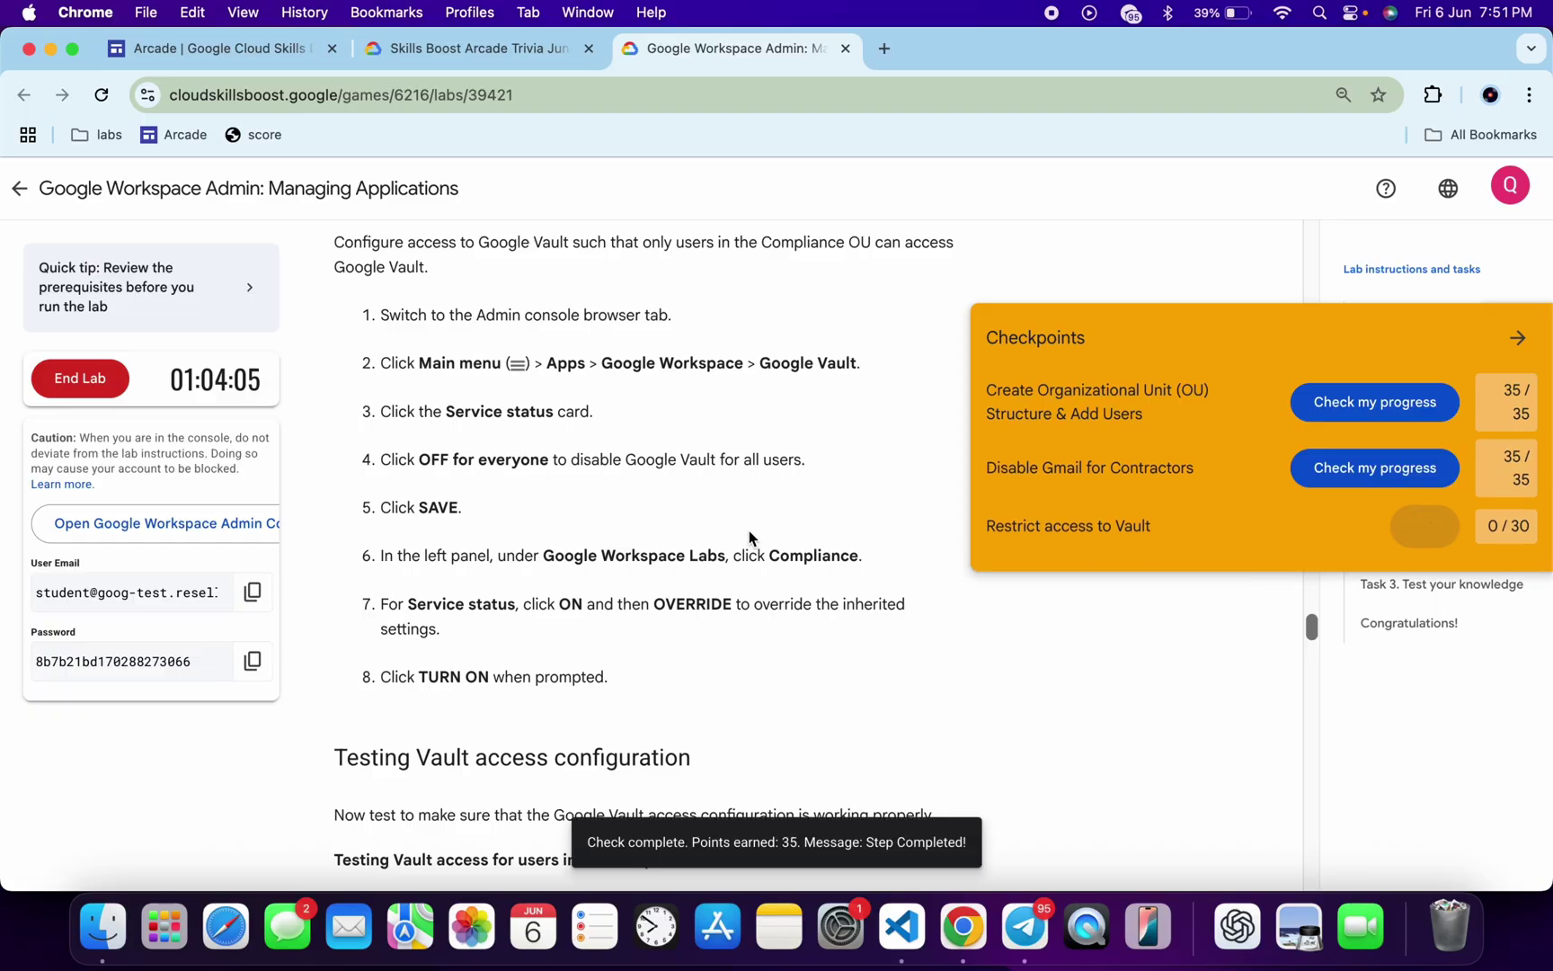
- Re-verify Restrict access to Vault until it passes, bringing the score to 100/100
scroll(747, 538, "down", 15)
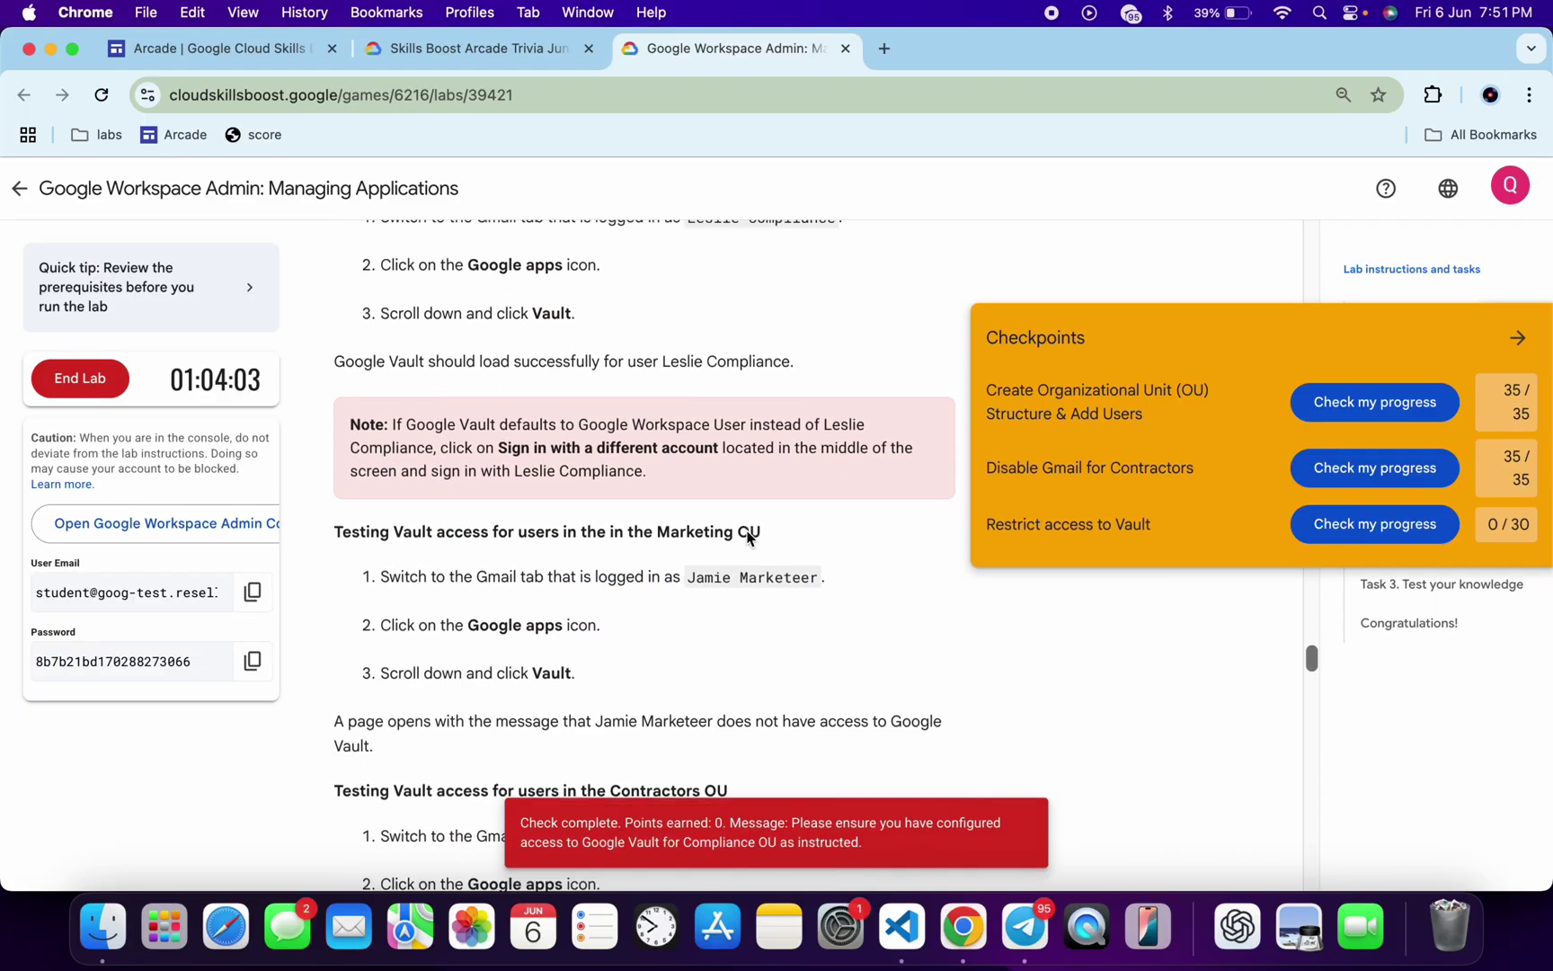
left_click(574, 528)
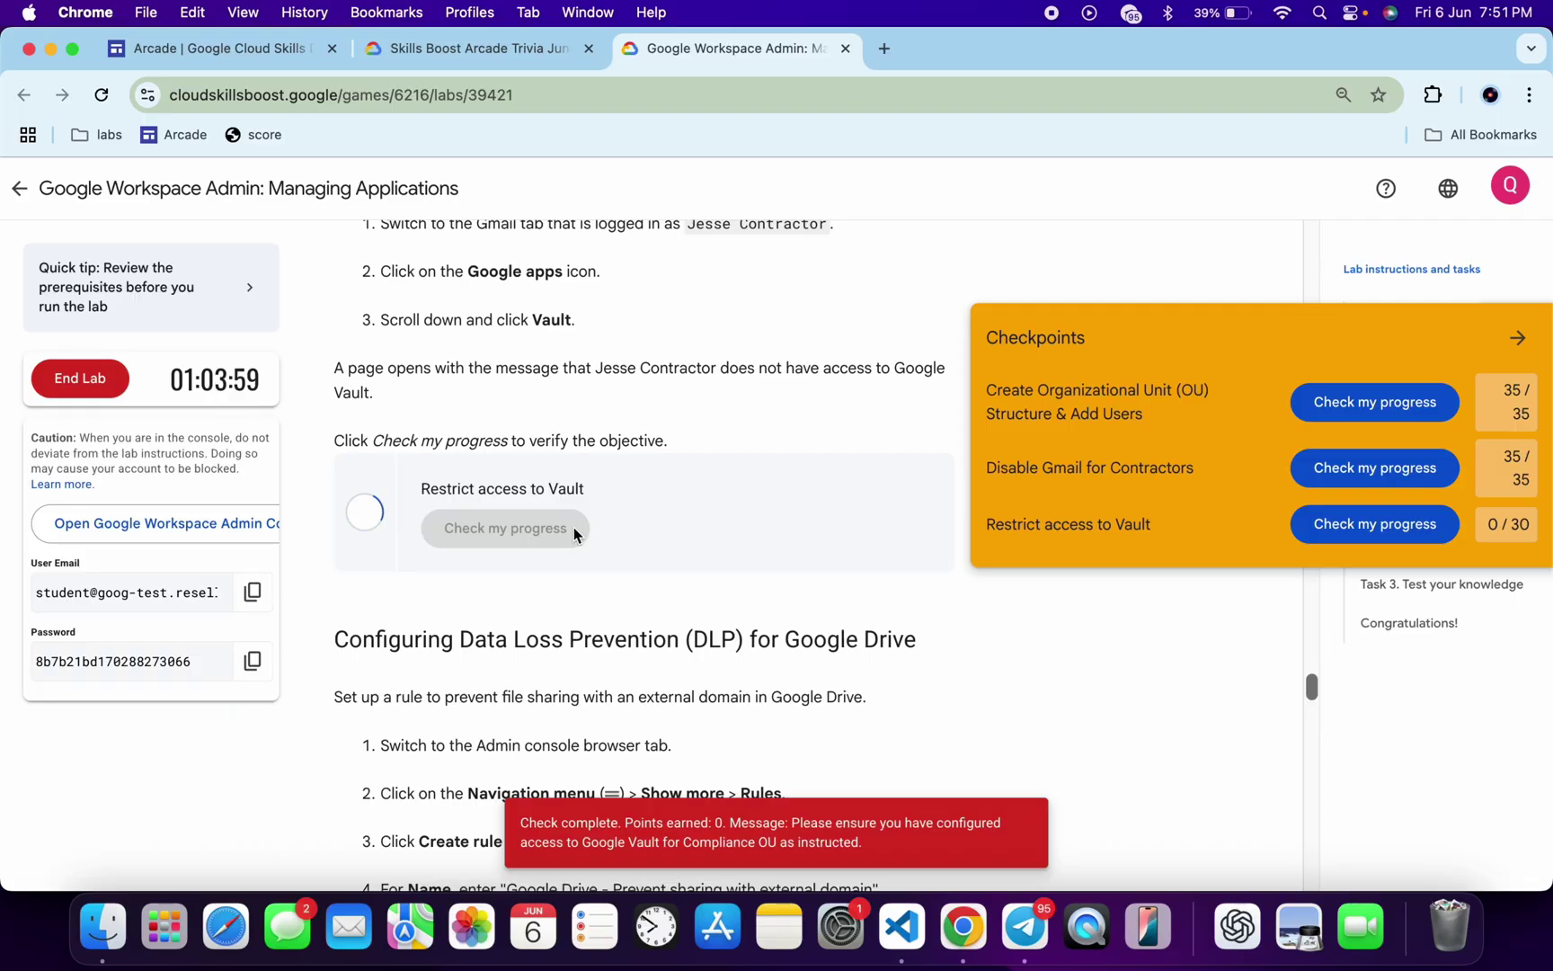
left_click(1400, 524)
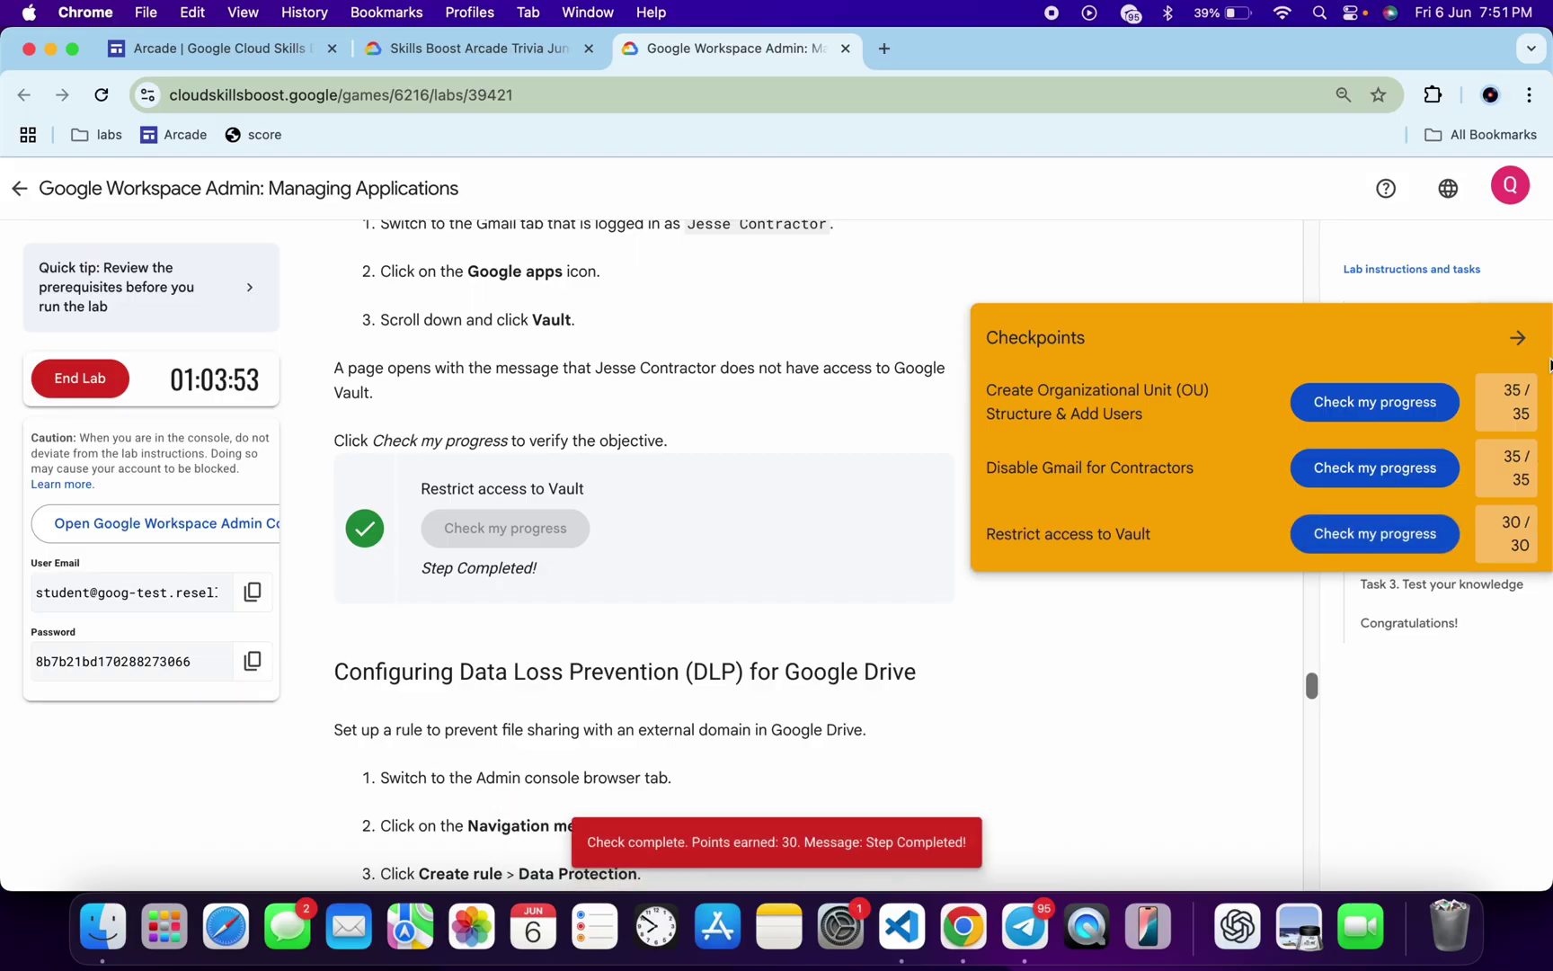
left_click(1520, 337)
left_click(1385, 322)
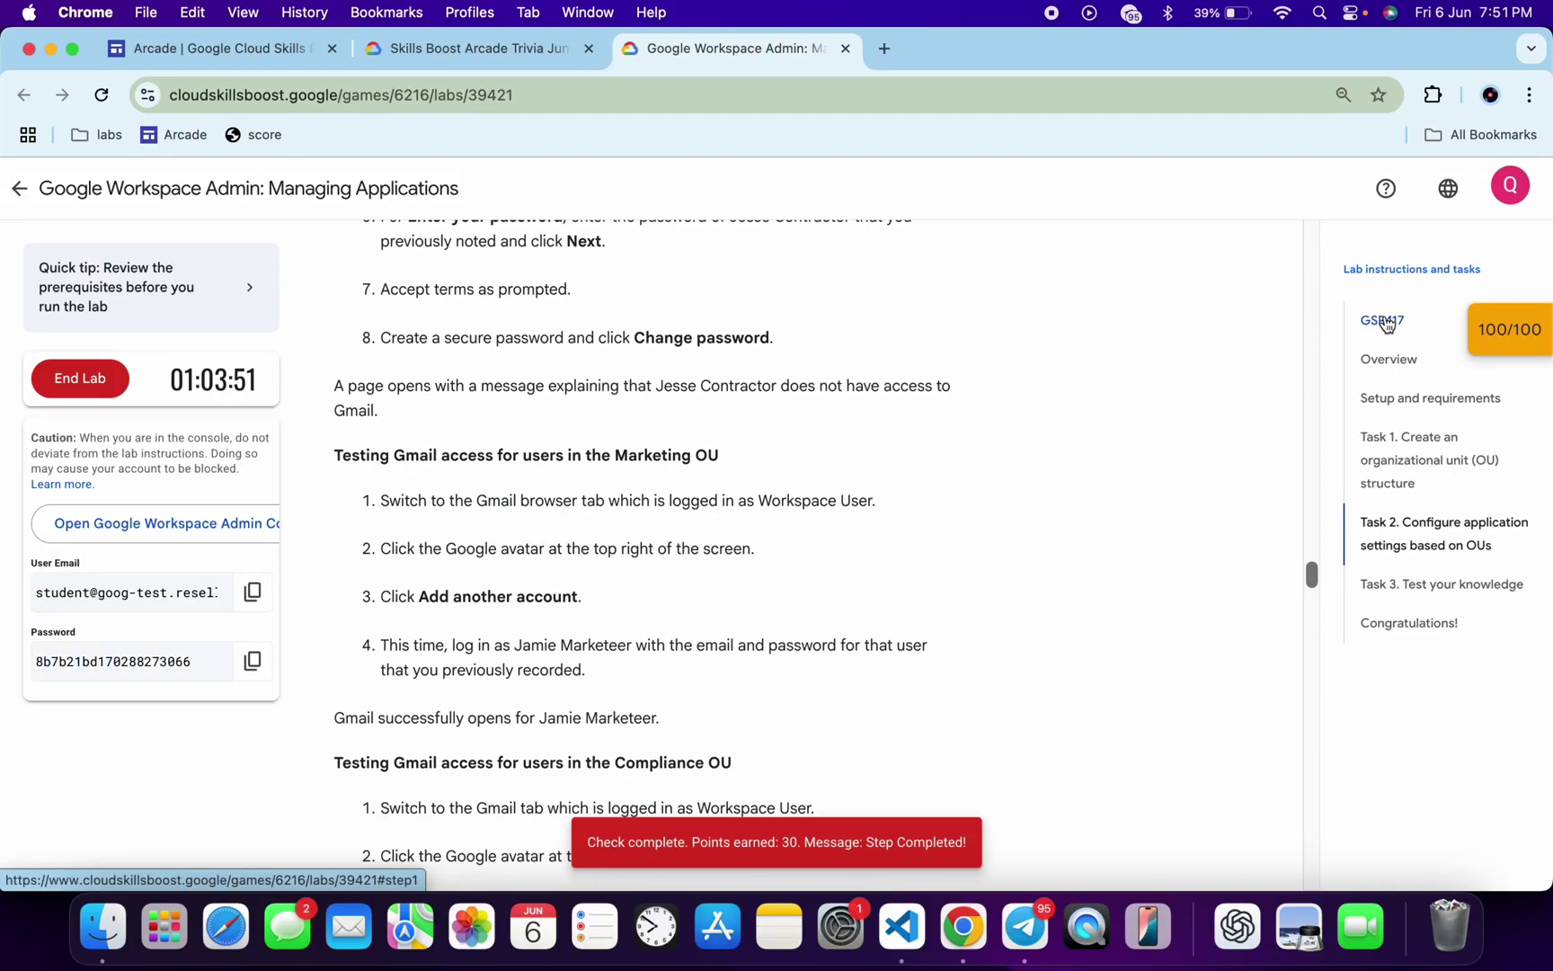